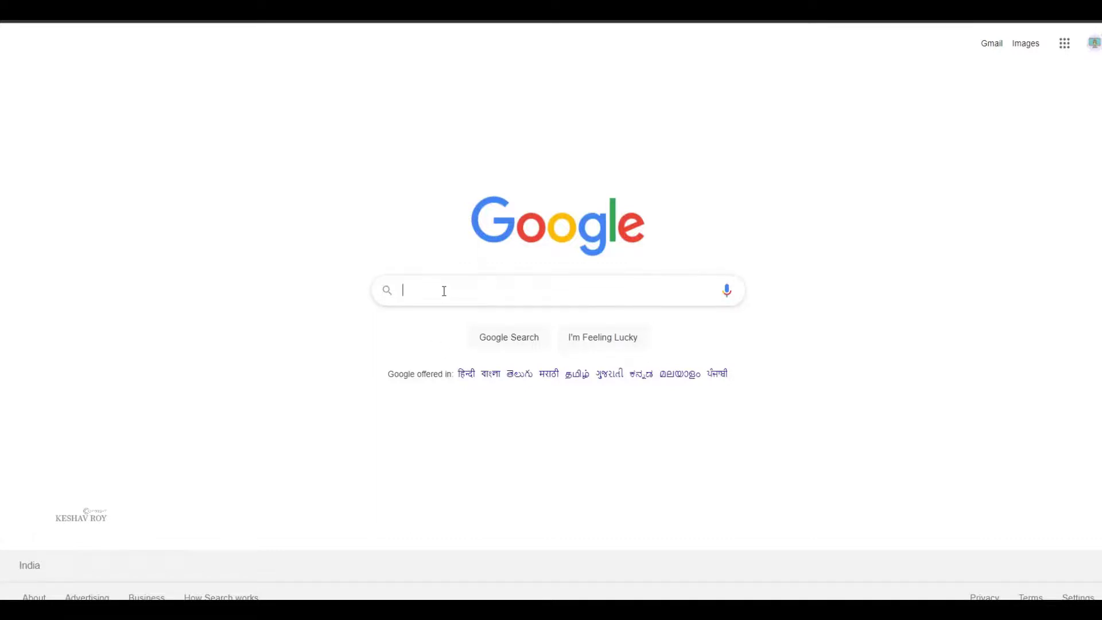
Search Google for "hubpag" and look through the results for the HubPages site
{"action": "type", "text": "ubpa"}
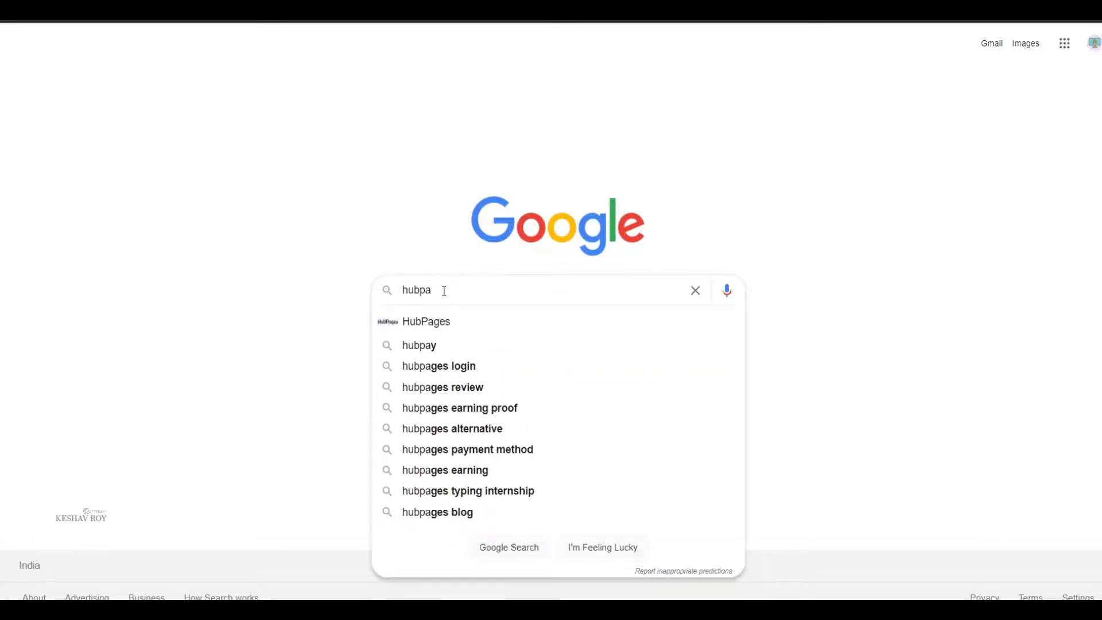
{"action": "type", "text": "g"}
{"action": "key", "text": "Return"}
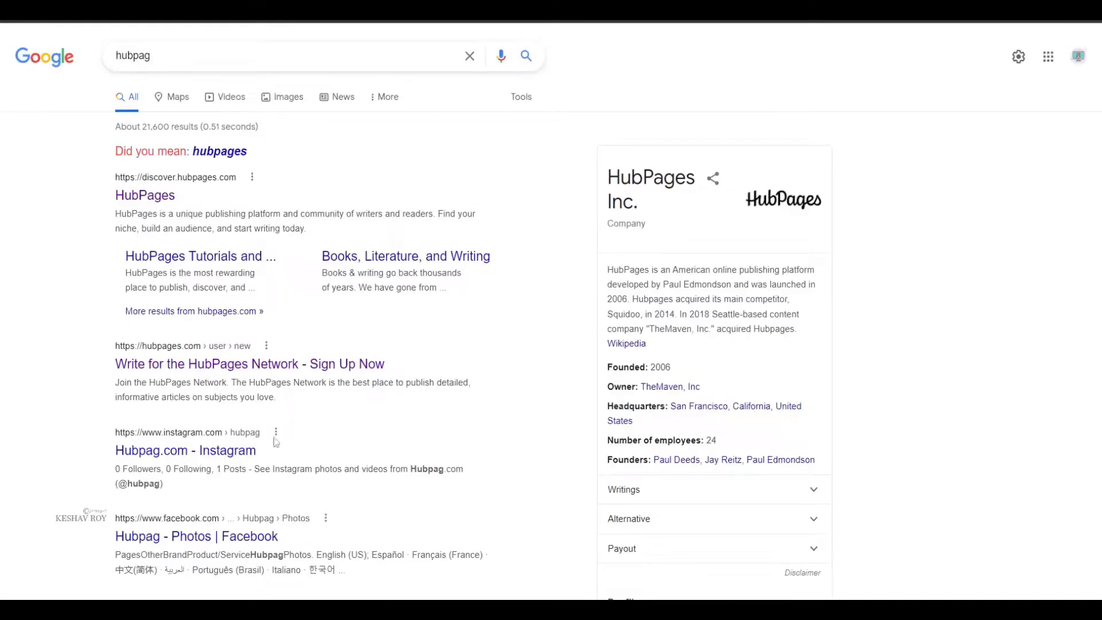
{"action": "scroll", "coordinate": [220, 380], "scroll_direction": "down", "scroll_amount": 2}
{"action": "scroll", "coordinate": [219, 381], "scroll_direction": "up", "scroll_amount": 2}
Refine the search to HubPages sign-up, open the Join the HubPages Network page and review its registration form
{"action": "left_click", "coordinate": [190, 62]}
{"action": "type", "text": "es s"}
{"action": "left_click", "coordinate": [190, 94]}
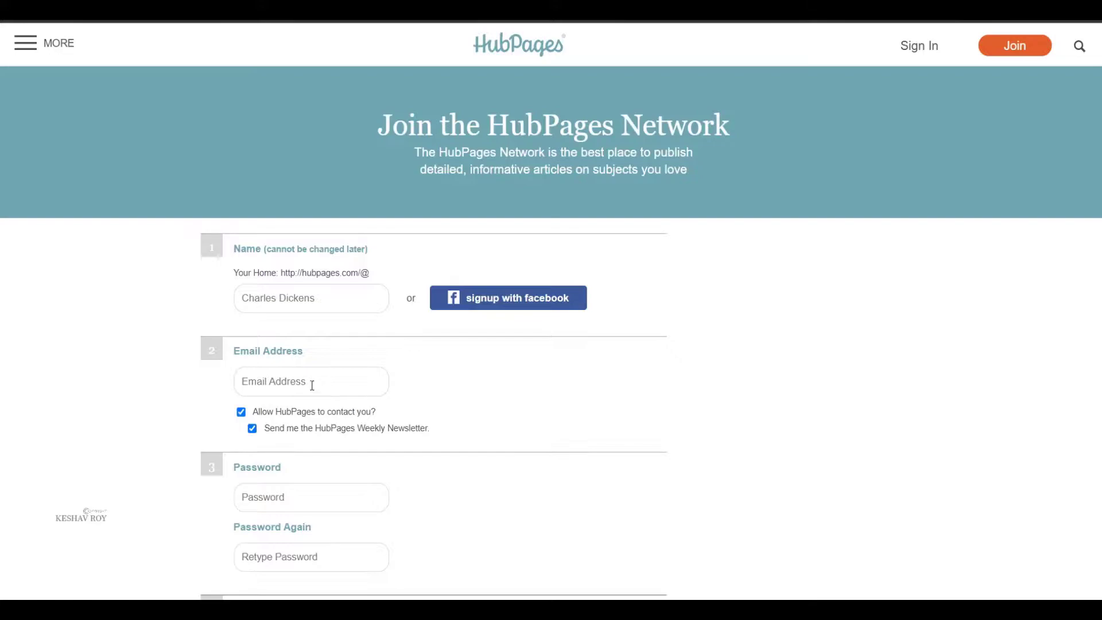
{"action": "scroll", "coordinate": [311, 382], "scroll_direction": "down", "scroll_amount": 5}
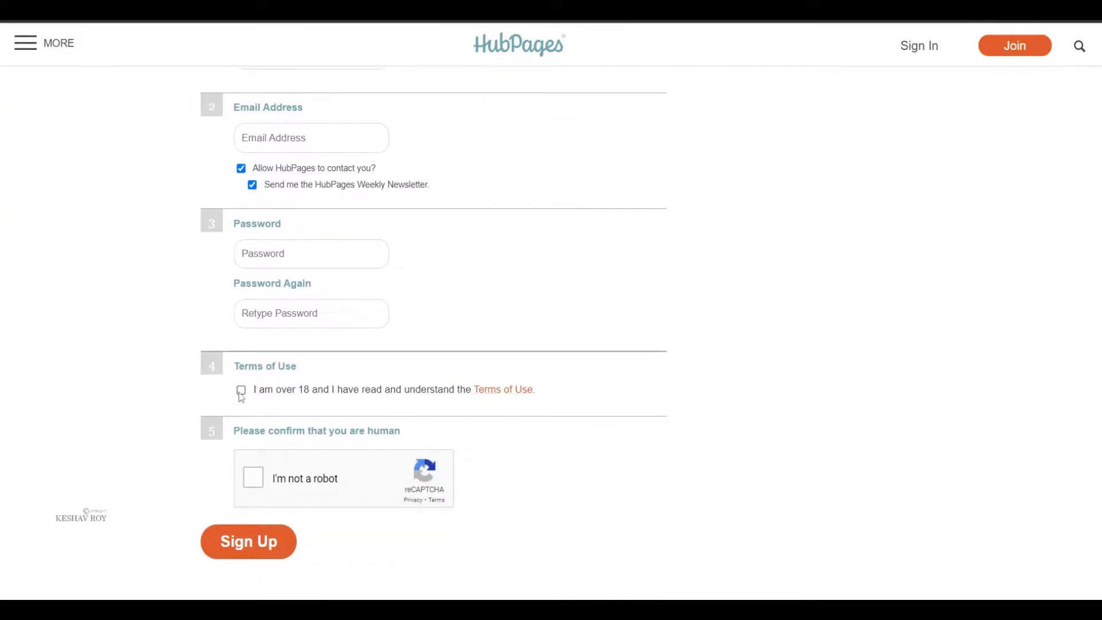
{"action": "scroll", "coordinate": [394, 521], "scroll_direction": "up", "scroll_amount": 3}
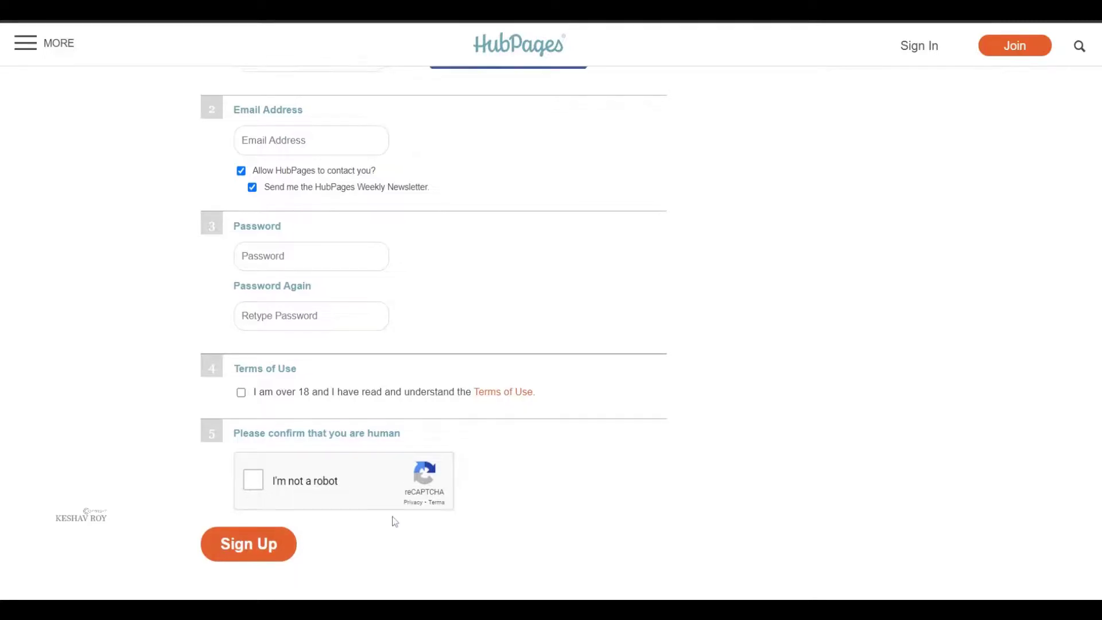
{"action": "scroll", "coordinate": [449, 344], "scroll_direction": "up", "scroll_amount": 2}
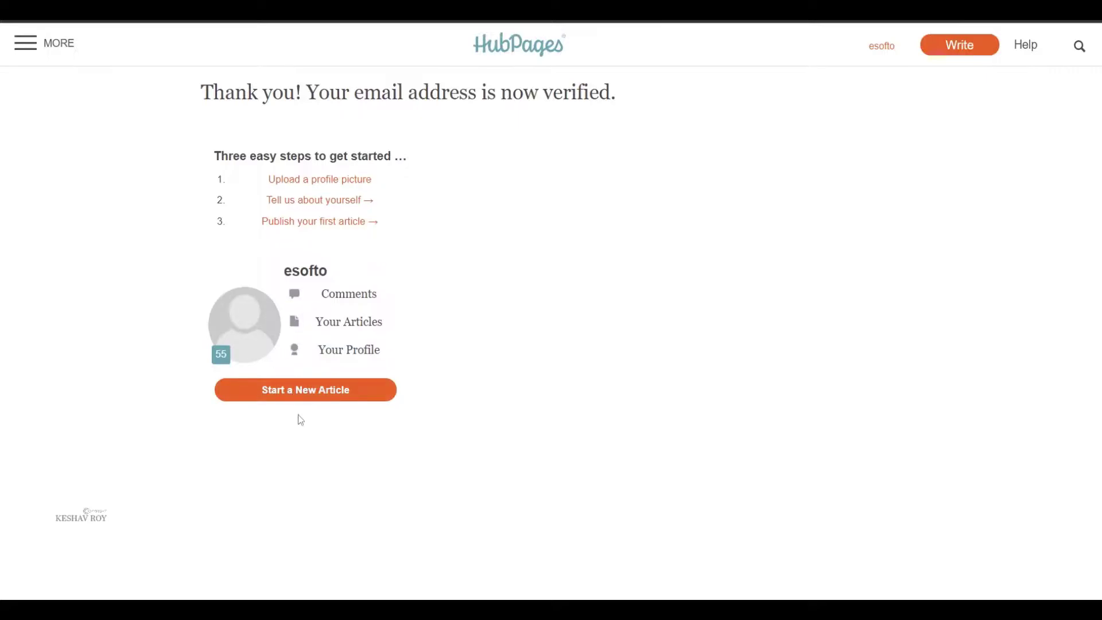
Start a new HubPages article and go through its title and topic fields without filling them in
{"action": "left_click", "coordinate": [308, 388]}
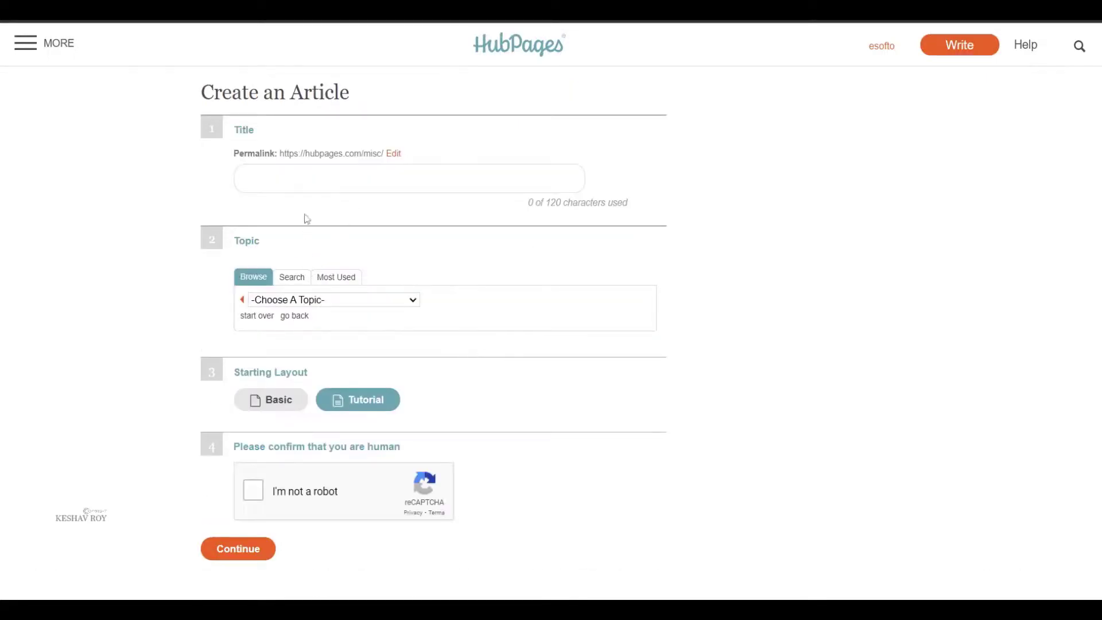
{"action": "left_click", "coordinate": [317, 180]}
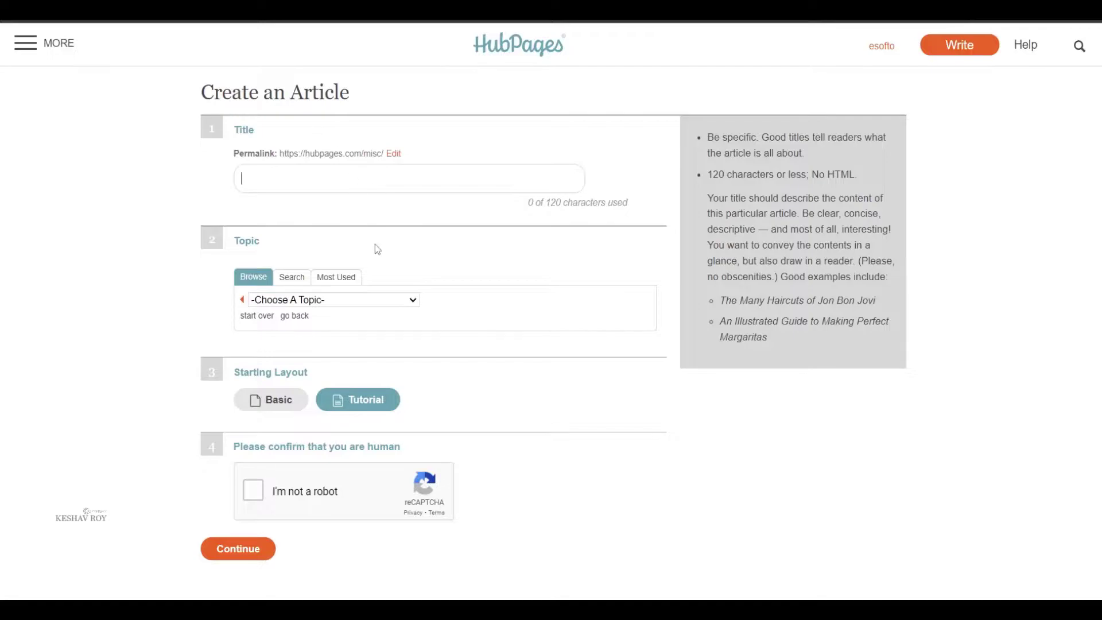
{"action": "left_click", "coordinate": [376, 298]}
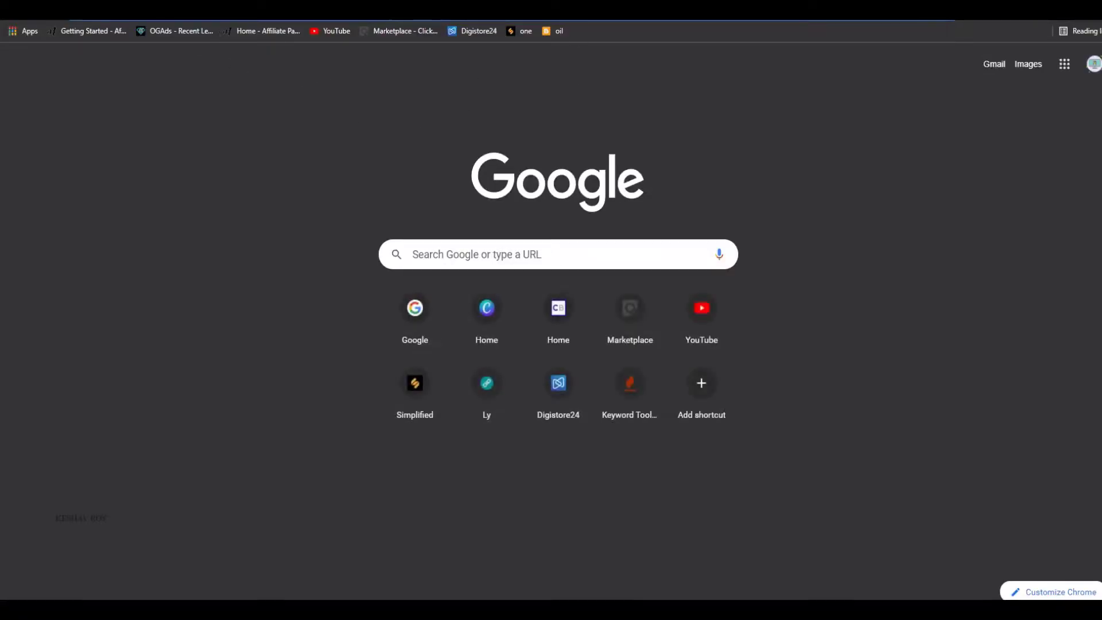
Open the ClickBank affiliate marketplace and examine its list of product categories
{"action": "left_click", "coordinate": [421, 32]}
{"action": "scroll", "coordinate": [131, 462], "scroll_direction": "down", "scroll_amount": 8}
{"action": "scroll", "coordinate": [131, 462], "scroll_direction": "up", "scroll_amount": 8}
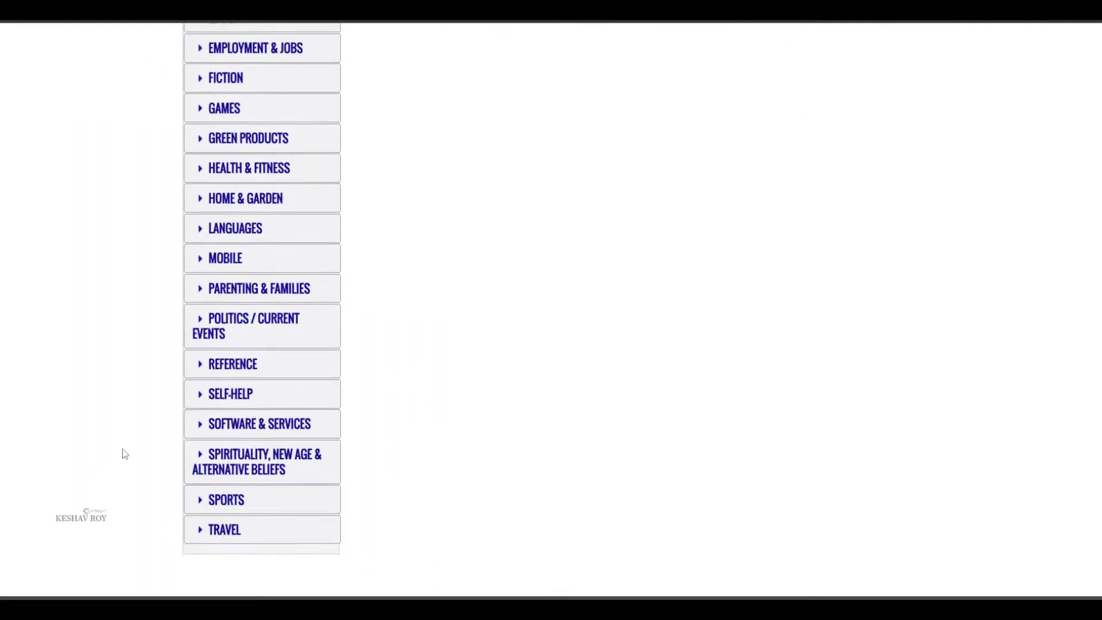
{"action": "scroll", "coordinate": [270, 361], "scroll_direction": "down", "scroll_amount": 3}
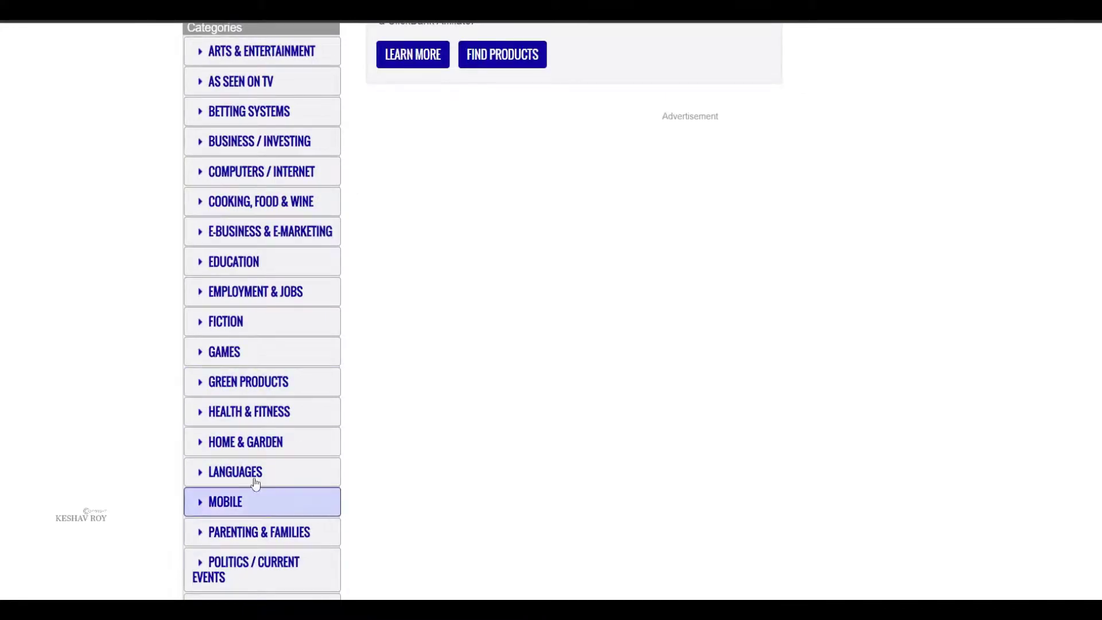
{"action": "scroll", "coordinate": [233, 511], "scroll_direction": "down", "scroll_amount": 5}
{"action": "scroll", "coordinate": [261, 335], "scroll_direction": "up", "scroll_amount": 3}
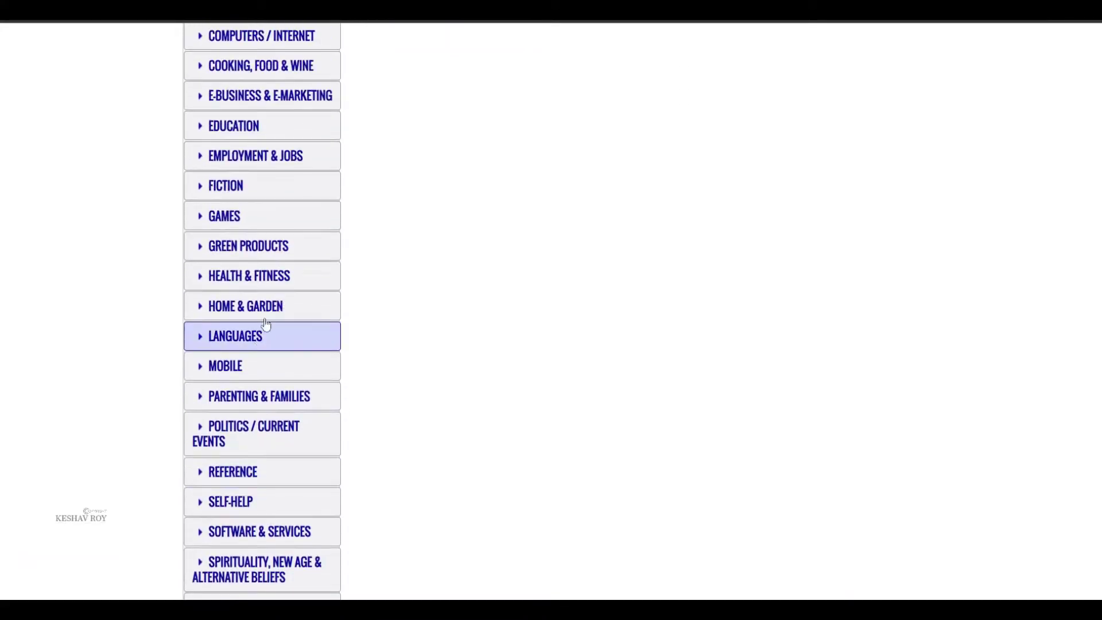
{"action": "scroll", "coordinate": [261, 327], "scroll_direction": "up", "scroll_amount": 1}
{"action": "scroll", "coordinate": [304, 315], "scroll_direction": "down", "scroll_amount": 4}
{"action": "scroll", "coordinate": [301, 293], "scroll_direction": "up", "scroll_amount": 2}
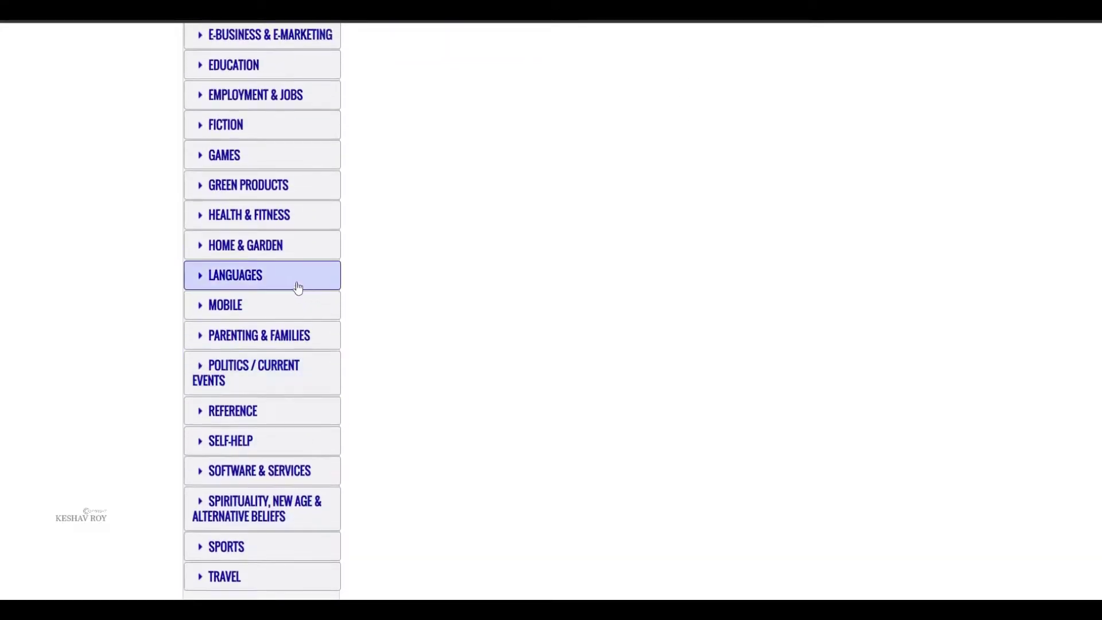
{"action": "scroll", "coordinate": [287, 284], "scroll_direction": "up", "scroll_amount": 2}
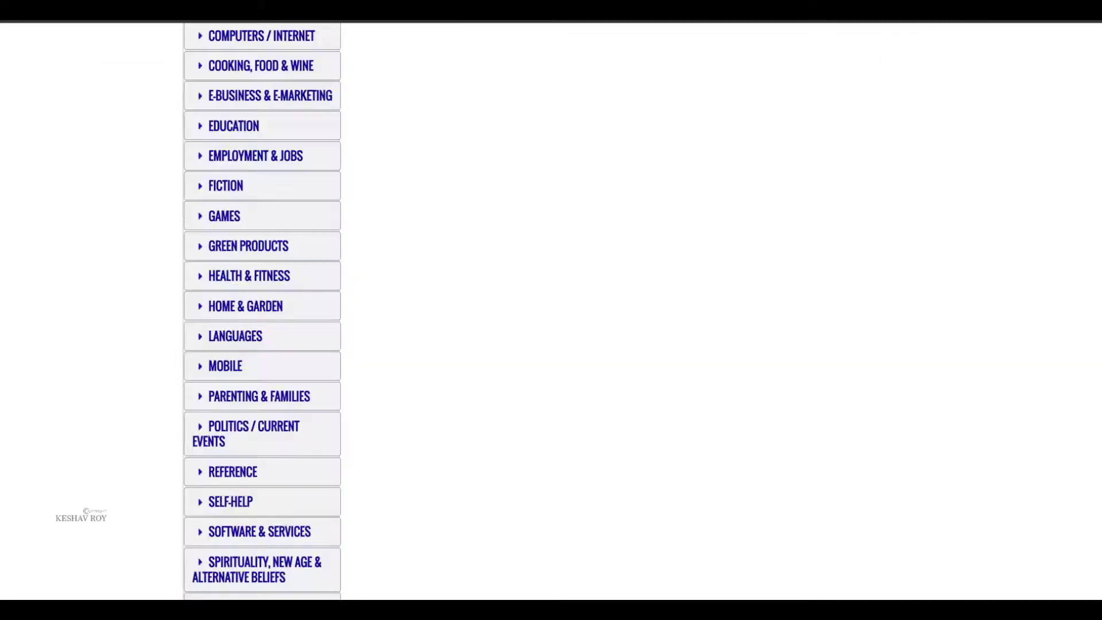
{"action": "scroll", "coordinate": [264, 275], "scroll_direction": "up", "scroll_amount": 3}
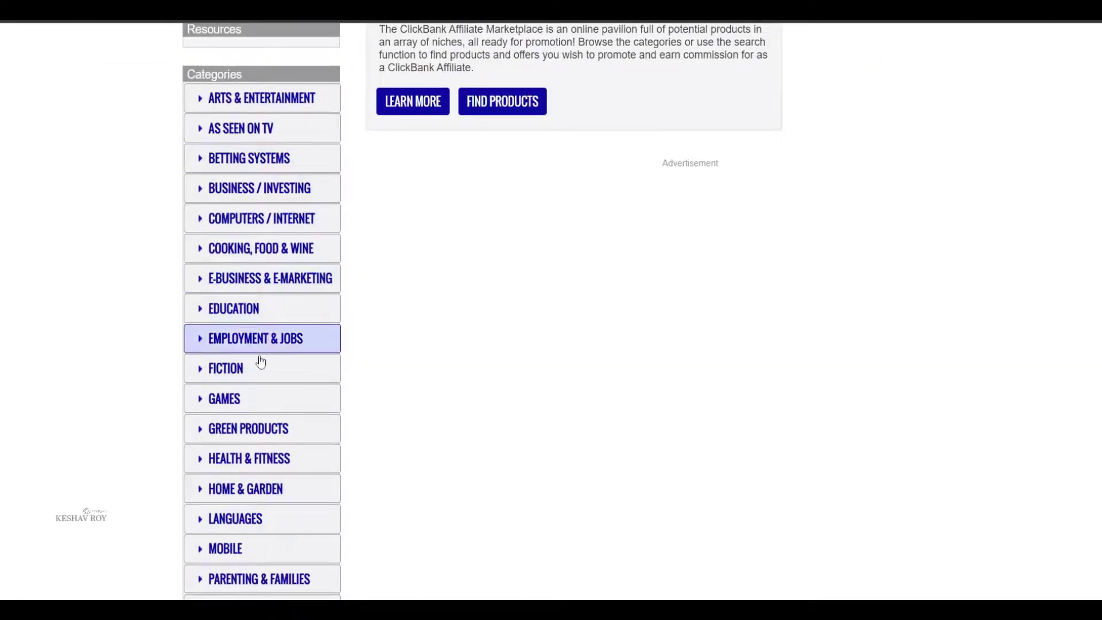
Open the Health & Fitness category and find The Smoothie Diet: 21 Day Rapid Weight Loss Program among the offers
{"action": "left_click", "coordinate": [271, 464]}
{"action": "scroll", "coordinate": [338, 355], "scroll_direction": "down", "scroll_amount": 6}
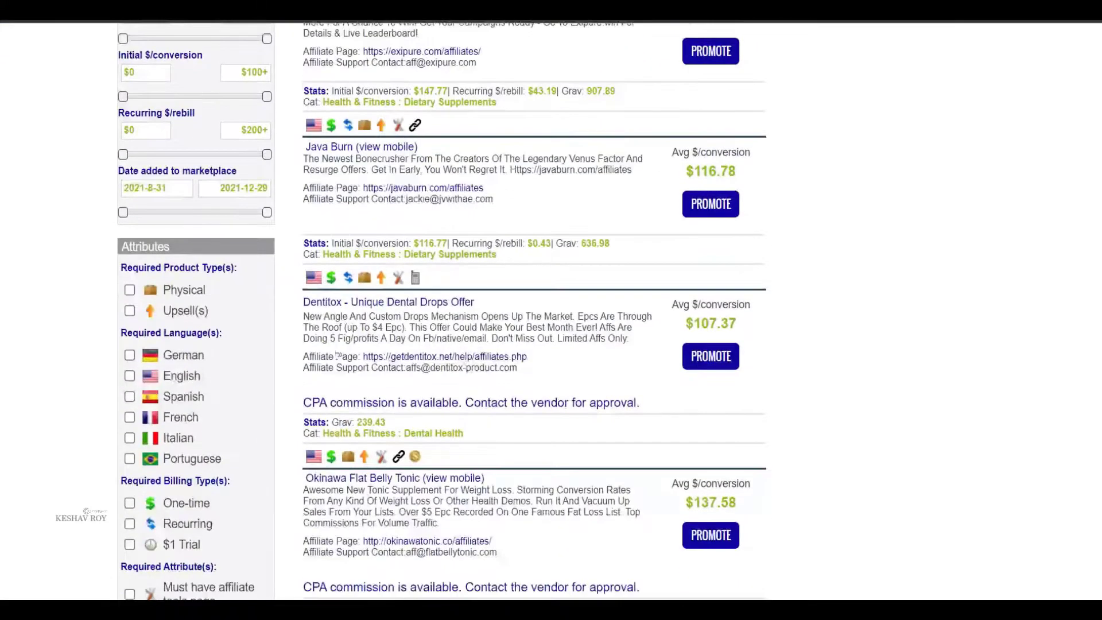
{"action": "scroll", "coordinate": [482, 433], "scroll_direction": "down", "scroll_amount": 3}
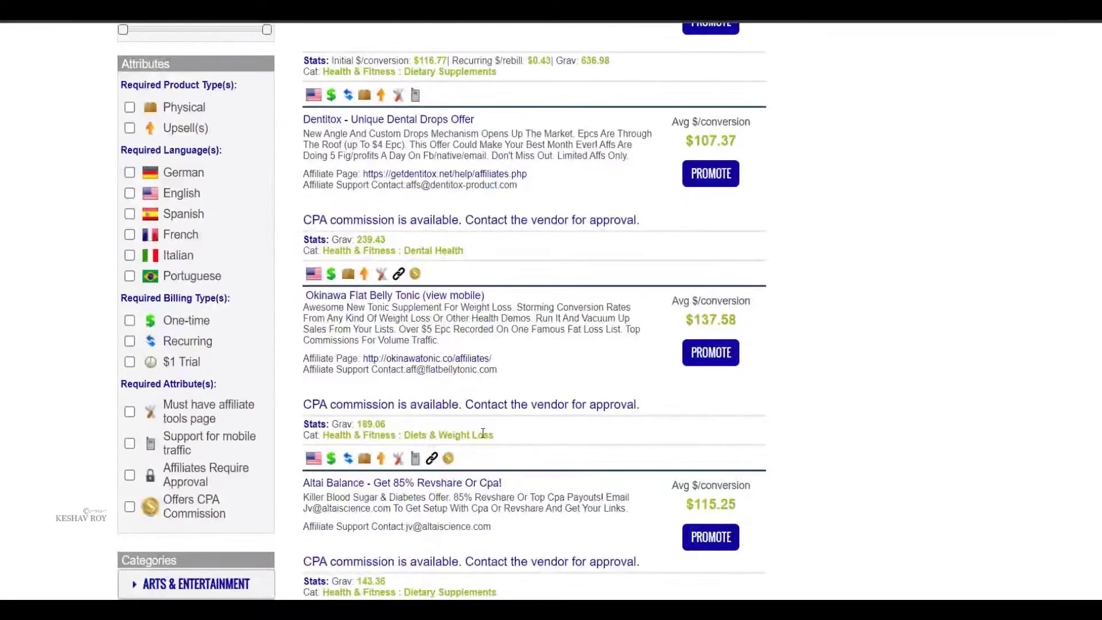
{"action": "scroll", "coordinate": [482, 433], "scroll_direction": "down", "scroll_amount": 3}
{"action": "scroll", "coordinate": [421, 466], "scroll_direction": "down", "scroll_amount": 3}
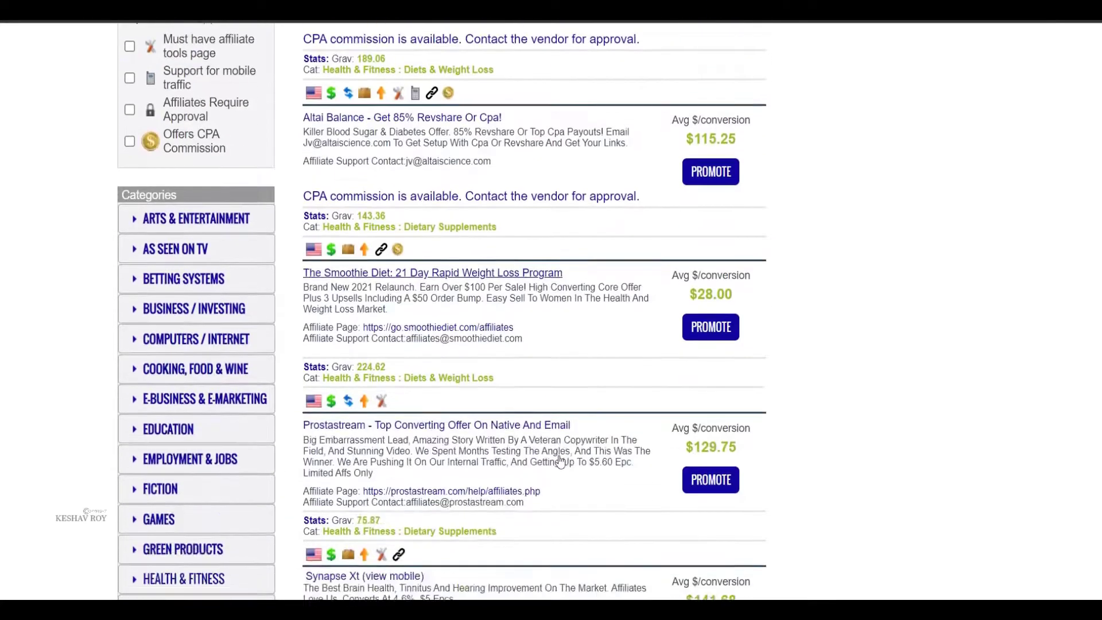
Generate a HopLink for The Smoothie Diet using the account nickname, copy the encrypted link and close the generator
{"action": "left_click", "coordinate": [726, 335]}
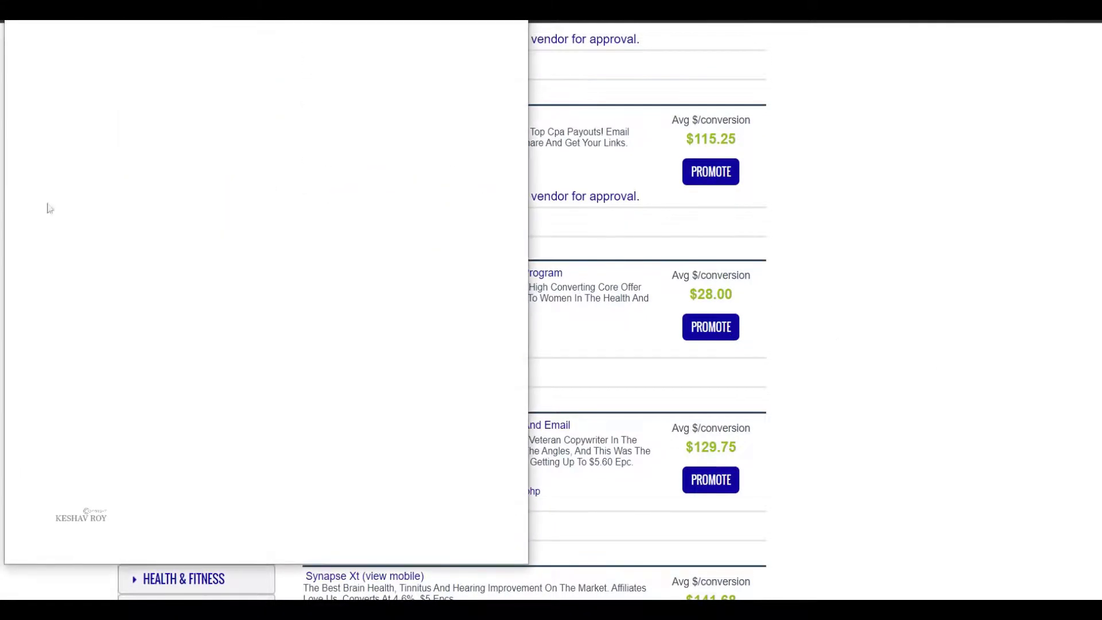
{"action": "left_click", "coordinate": [308, 167]}
{"action": "type", "text": "giggy"}
{"action": "left_click", "coordinate": [266, 221]}
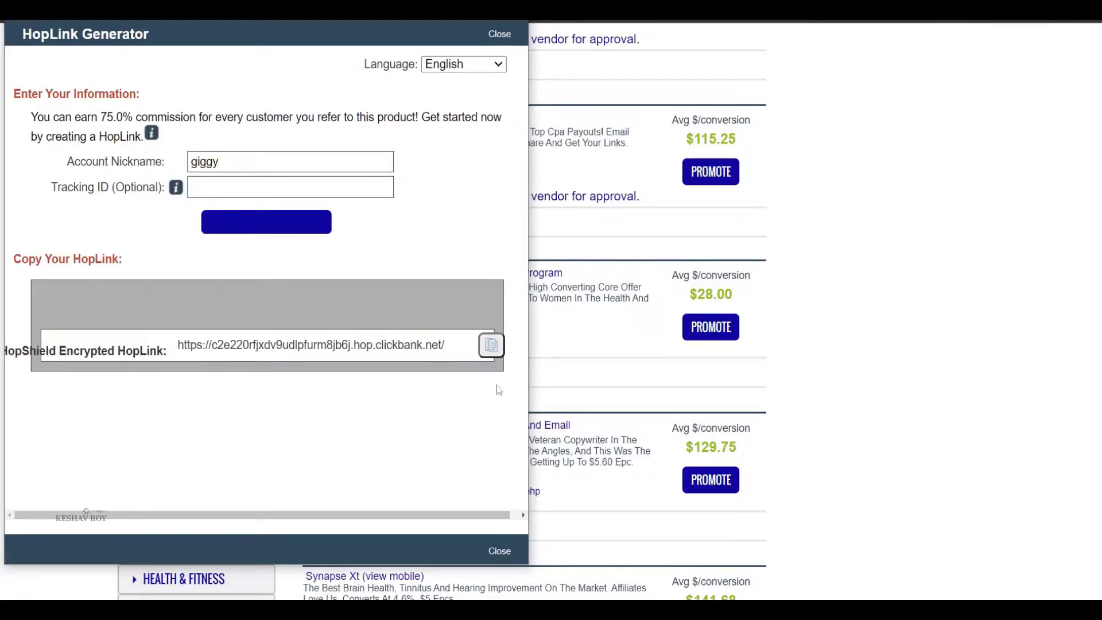
{"action": "left_click", "coordinate": [490, 354]}
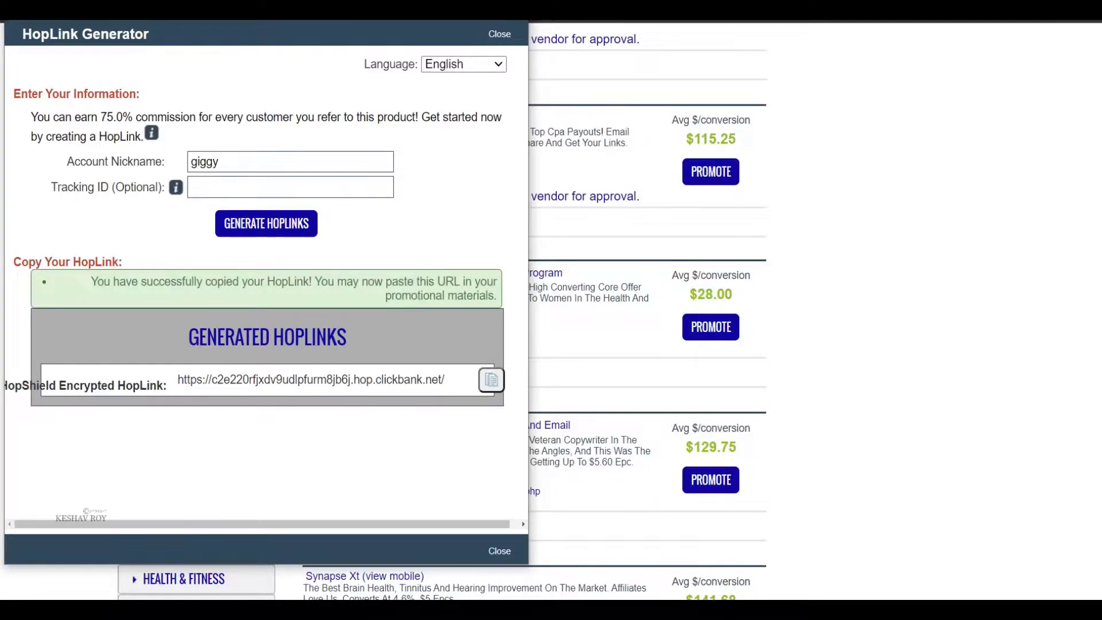
{"action": "key", "text": "Escape"}
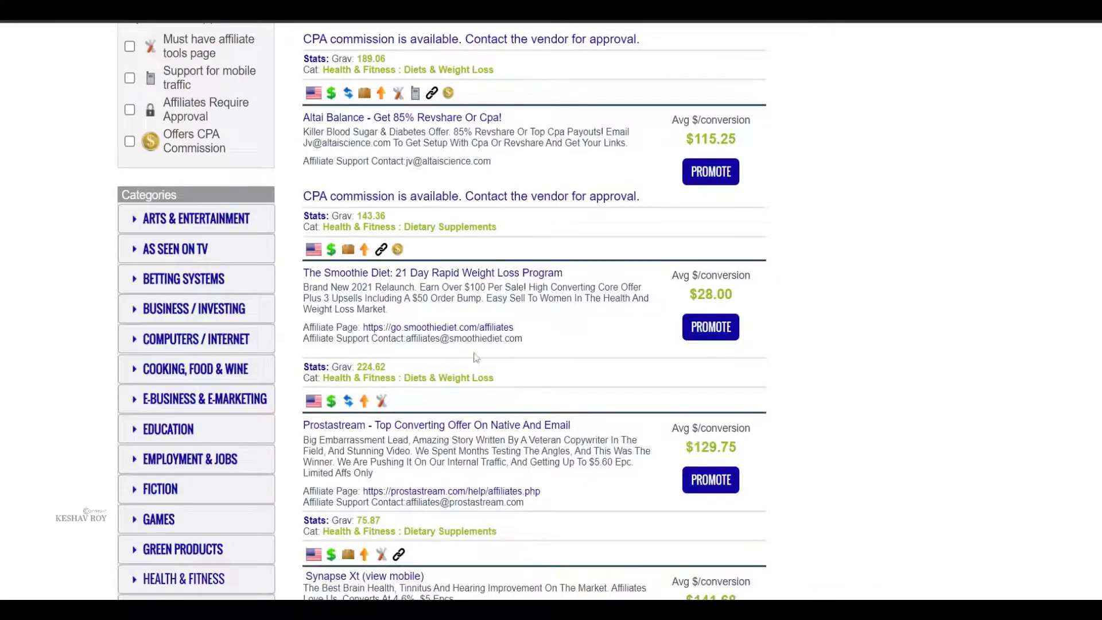
Open The Smoothie Diet's affiliate page from its listing and continue to the affiliate tools page
{"action": "right_click", "coordinate": [451, 328]}
{"action": "left_click", "coordinate": [493, 337]}
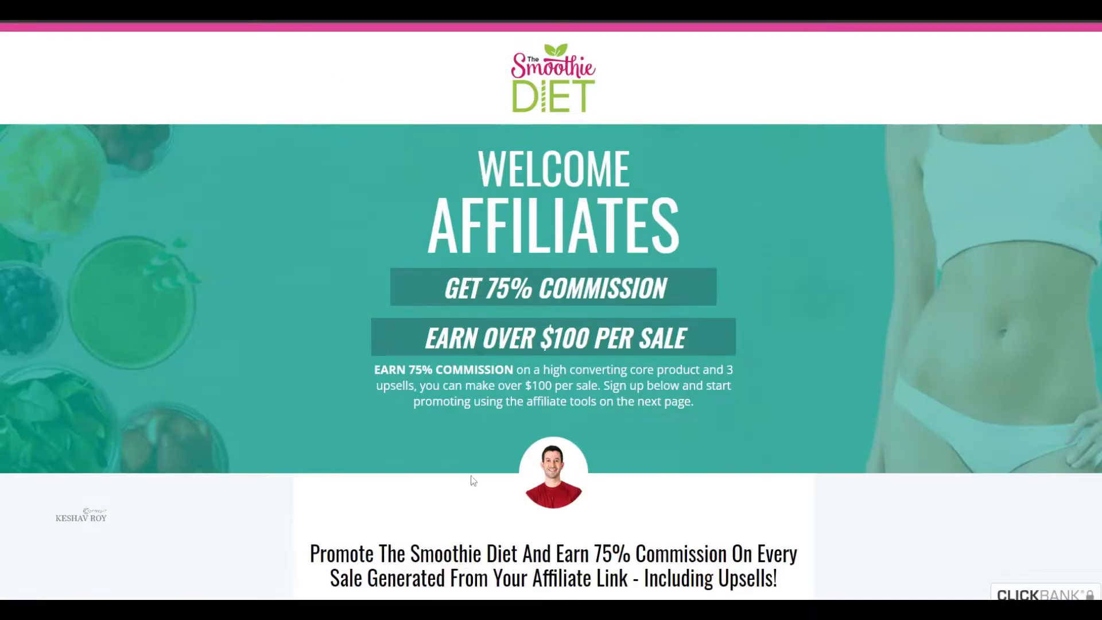
{"action": "scroll", "coordinate": [551, 310], "scroll_direction": "down", "scroll_amount": 10}
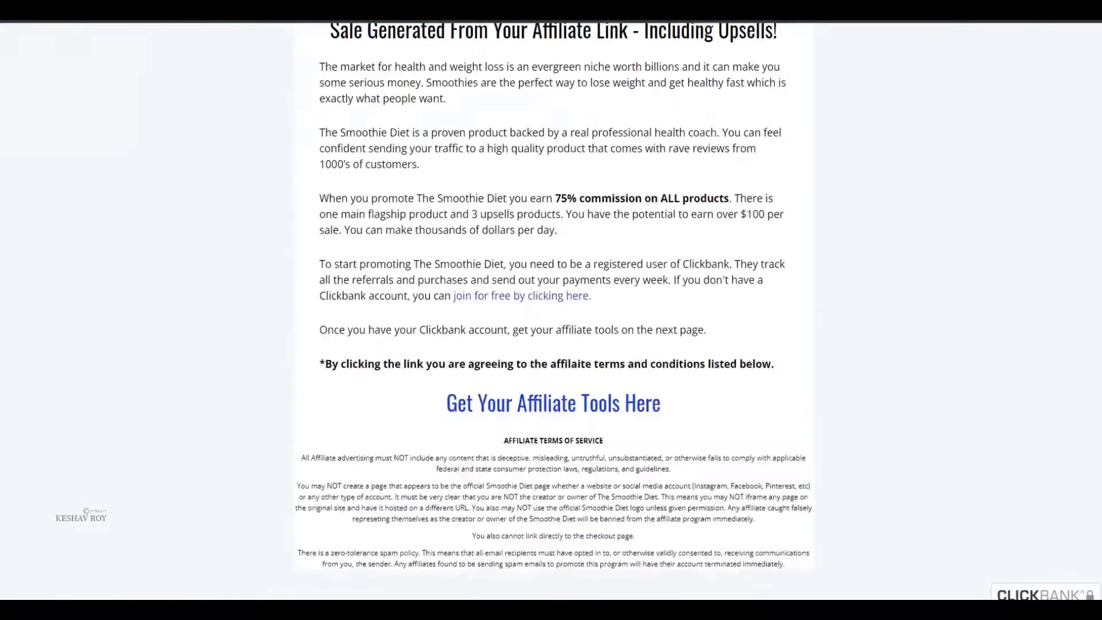
{"action": "scroll", "coordinate": [137, 580], "scroll_direction": "down", "scroll_amount": 3}
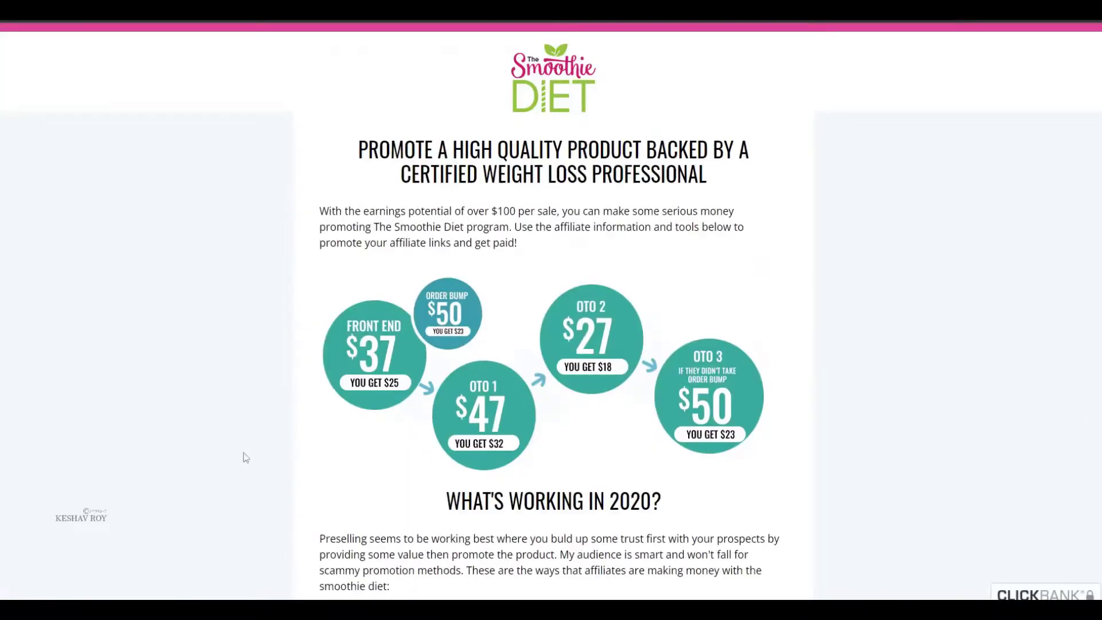
Review the presell articles and promotional material, download the Presell Emails archive from Email Swipes and open it
{"action": "scroll", "coordinate": [351, 454], "scroll_direction": "down", "scroll_amount": 20}
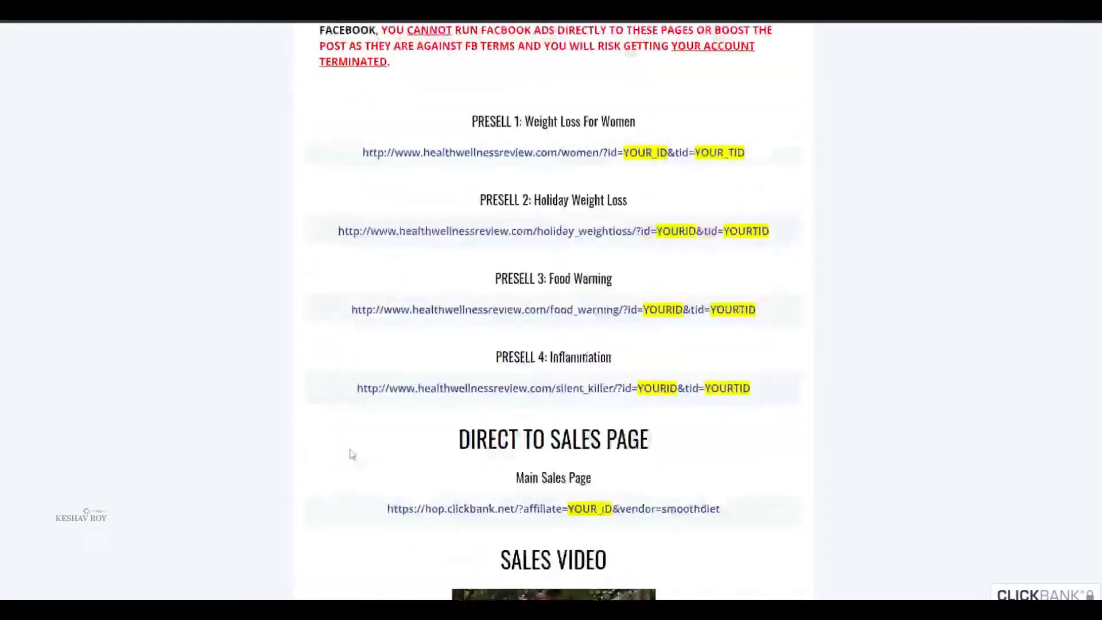
{"action": "scroll", "coordinate": [223, 241], "scroll_direction": "up", "scroll_amount": 3}
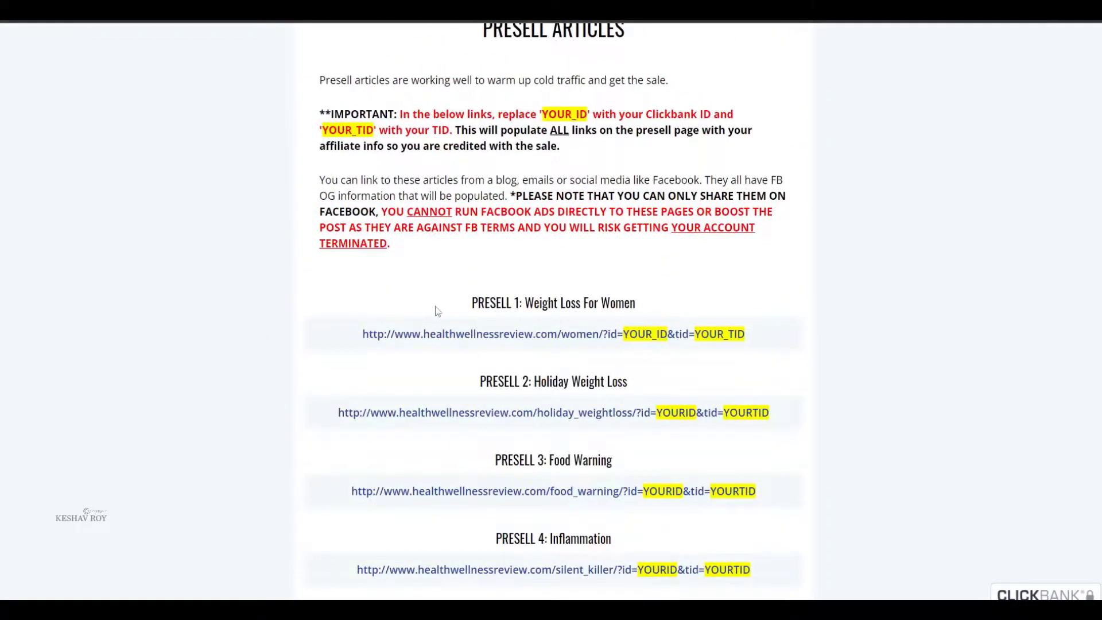
{"action": "scroll", "coordinate": [380, 344], "scroll_direction": "up", "scroll_amount": 4}
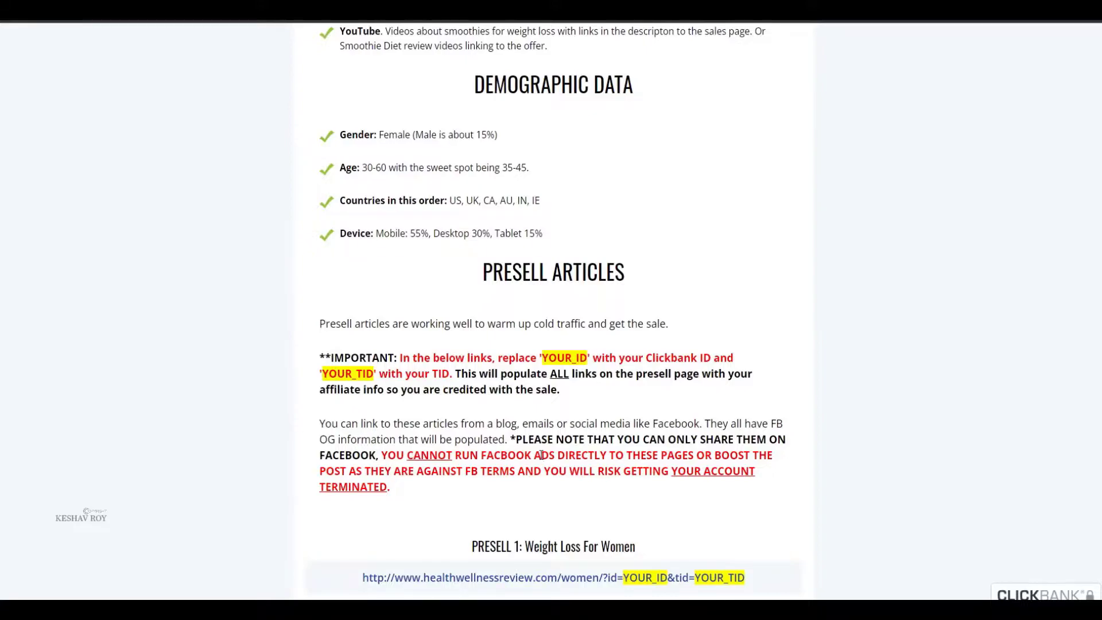
{"action": "scroll", "coordinate": [335, 425], "scroll_direction": "down", "scroll_amount": 15}
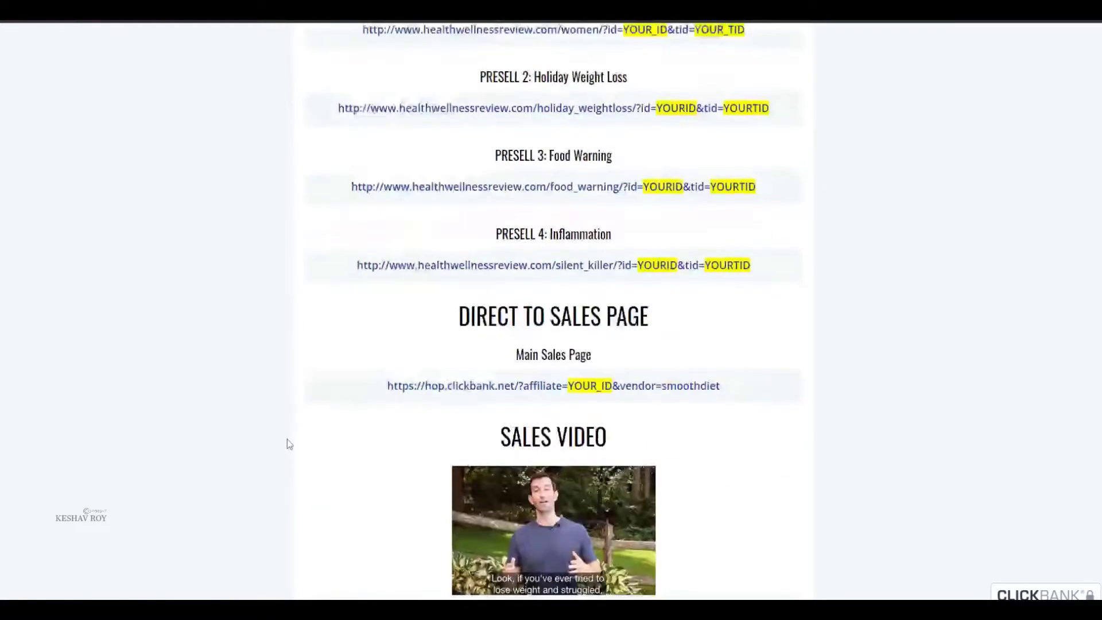
{"action": "scroll", "coordinate": [407, 427], "scroll_direction": "down", "scroll_amount": 8}
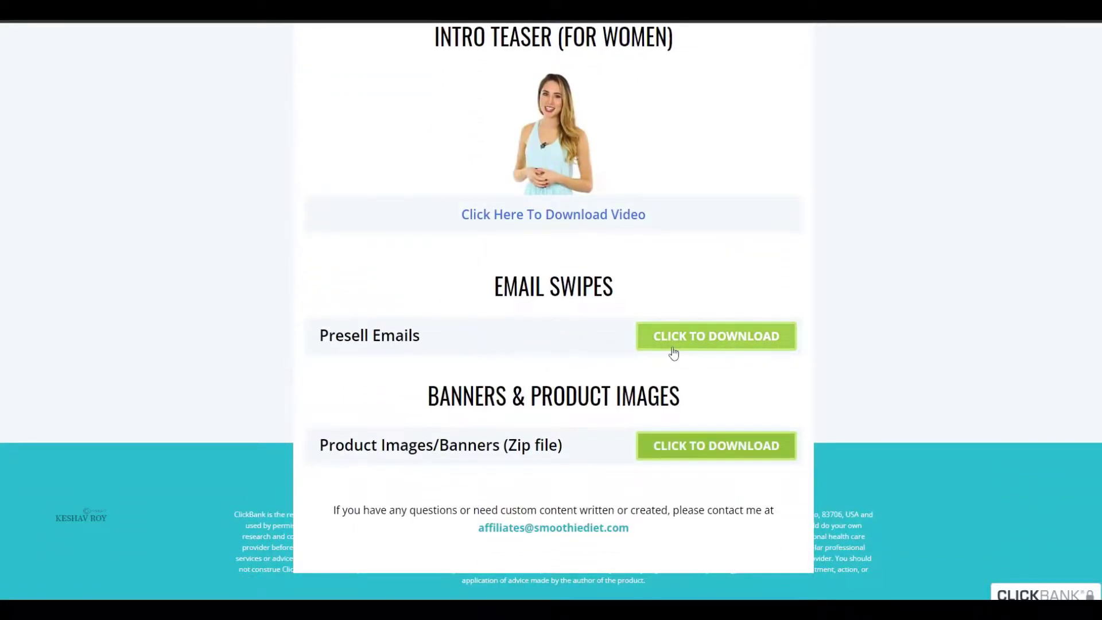
{"action": "left_click", "coordinate": [671, 349]}
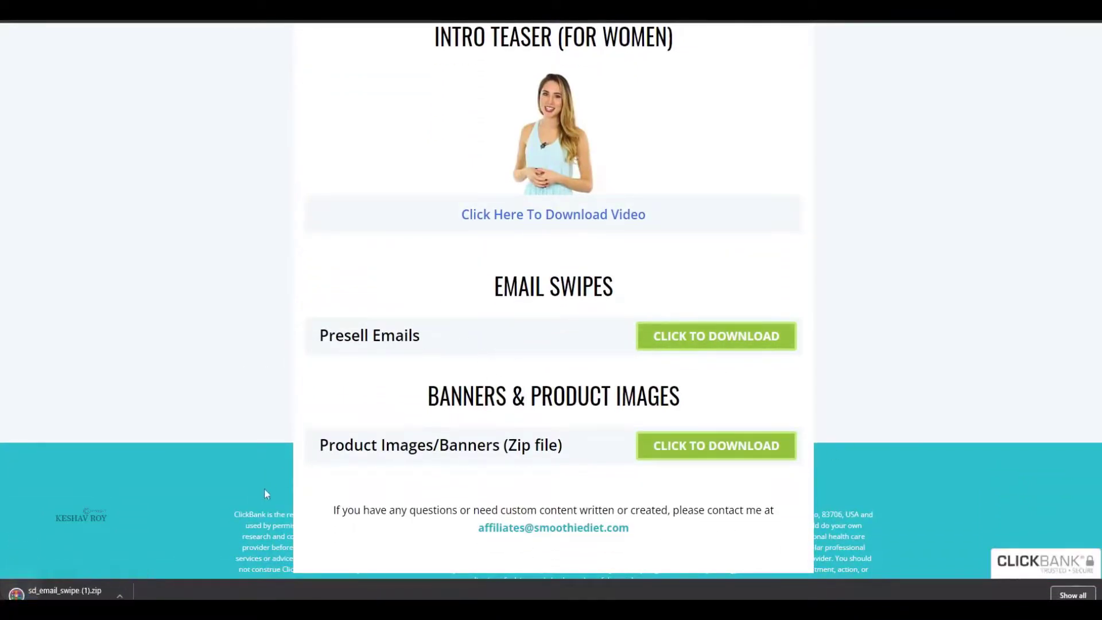
{"action": "left_click", "coordinate": [64, 590]}
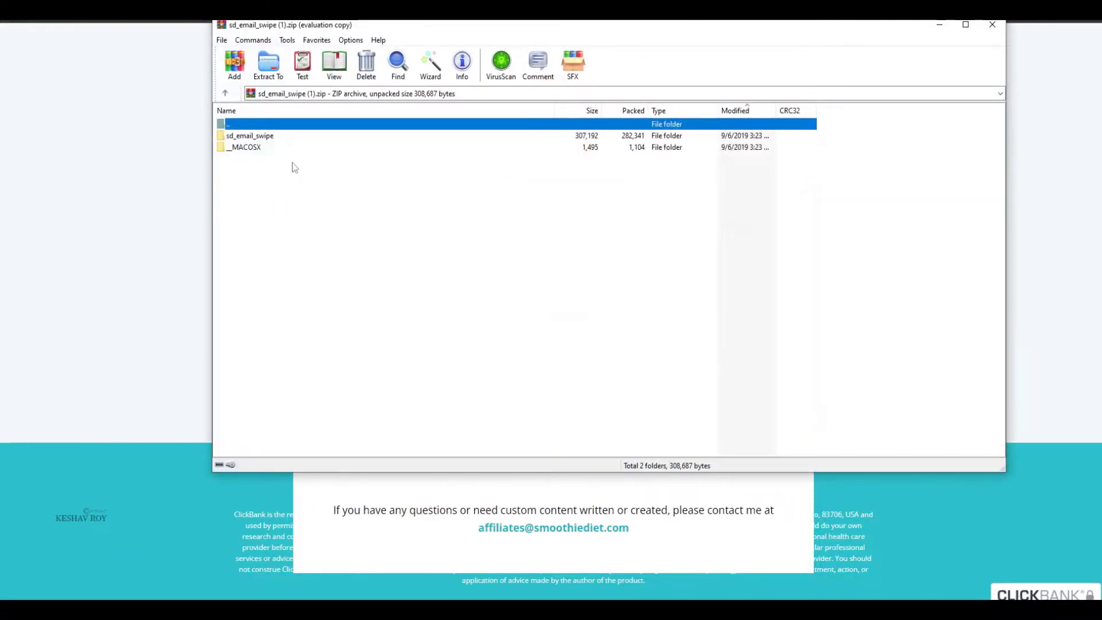
Enter the sd_email_swipe folder in the archive, dismiss the WinRAR license reminder and open one of the email documents
{"action": "double_click", "coordinate": [266, 136]}
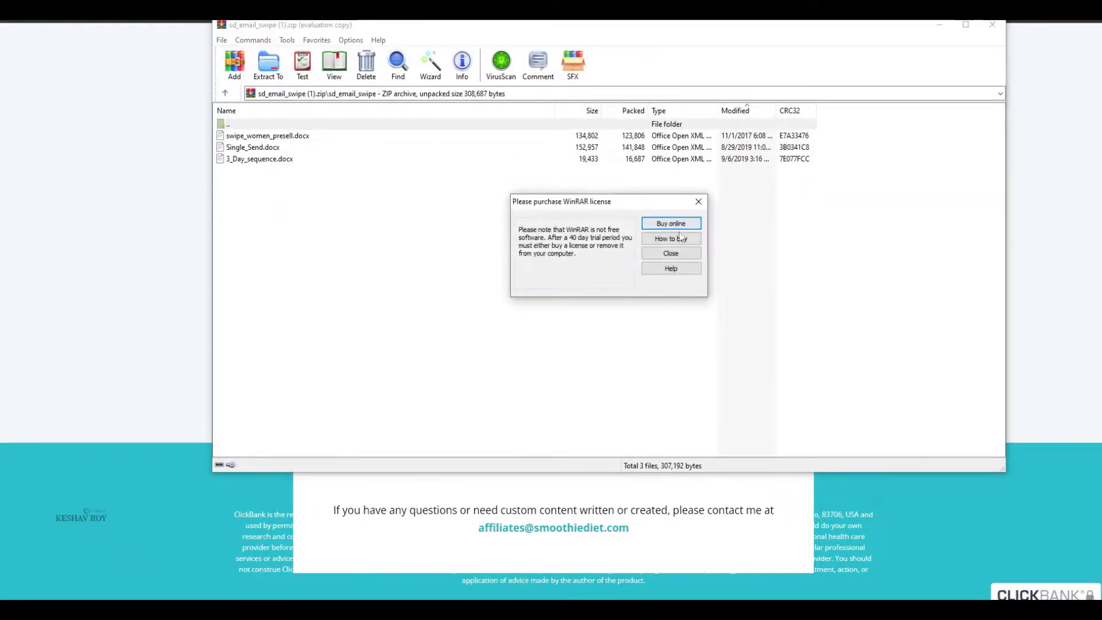
{"action": "left_click", "coordinate": [676, 258]}
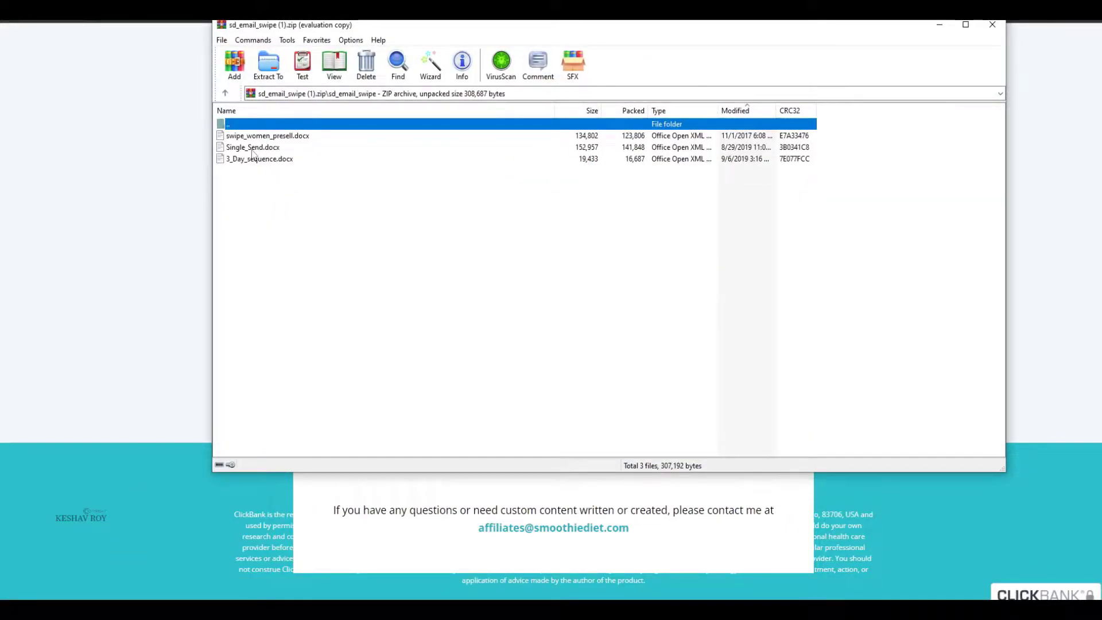
{"action": "left_click_drag", "start_coordinate": [252, 159], "coordinate": [291, 135]}
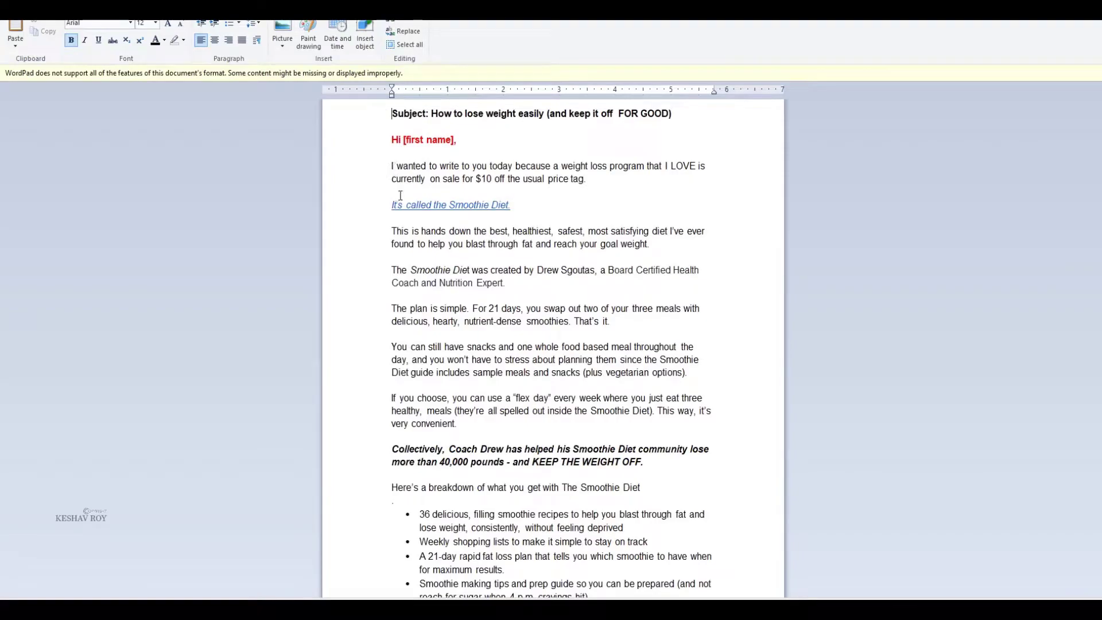
Read through the email document and copy its subject, "How to lose weight easily (and keep it off FOR GOOD)", into the HubPages article title
{"action": "left_click_drag", "start_coordinate": [392, 218], "coordinate": [391, 162]}
{"action": "scroll", "coordinate": [572, 394], "scroll_direction": "down", "scroll_amount": 2}
{"action": "scroll", "coordinate": [582, 389], "scroll_direction": "down", "scroll_amount": 3}
{"action": "scroll", "coordinate": [602, 396], "scroll_direction": "down", "scroll_amount": 2}
{"action": "scroll", "coordinate": [604, 405], "scroll_direction": "down", "scroll_amount": 10}
{"action": "scroll", "coordinate": [609, 241], "scroll_direction": "up", "scroll_amount": 10}
{"action": "scroll", "coordinate": [537, 282], "scroll_direction": "up", "scroll_amount": 8}
{"action": "left_click_drag", "start_coordinate": [426, 114], "coordinate": [692, 120]}
{"action": "key", "text": "ctrl+c"}
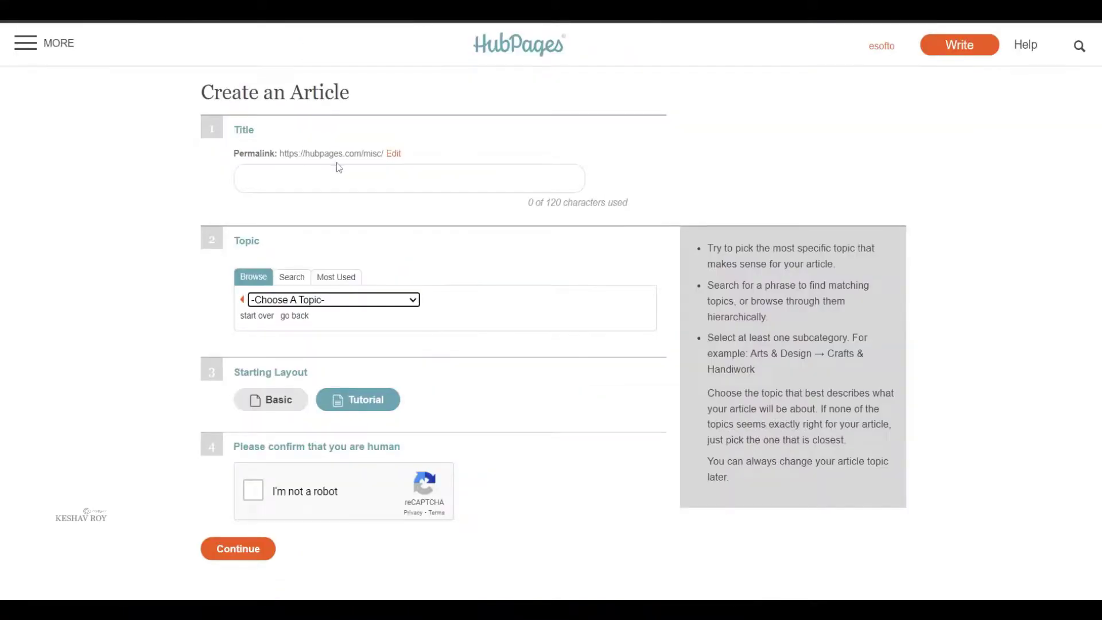
{"action": "left_click", "coordinate": [344, 179]}
{"action": "key", "text": "ctrl+v"}
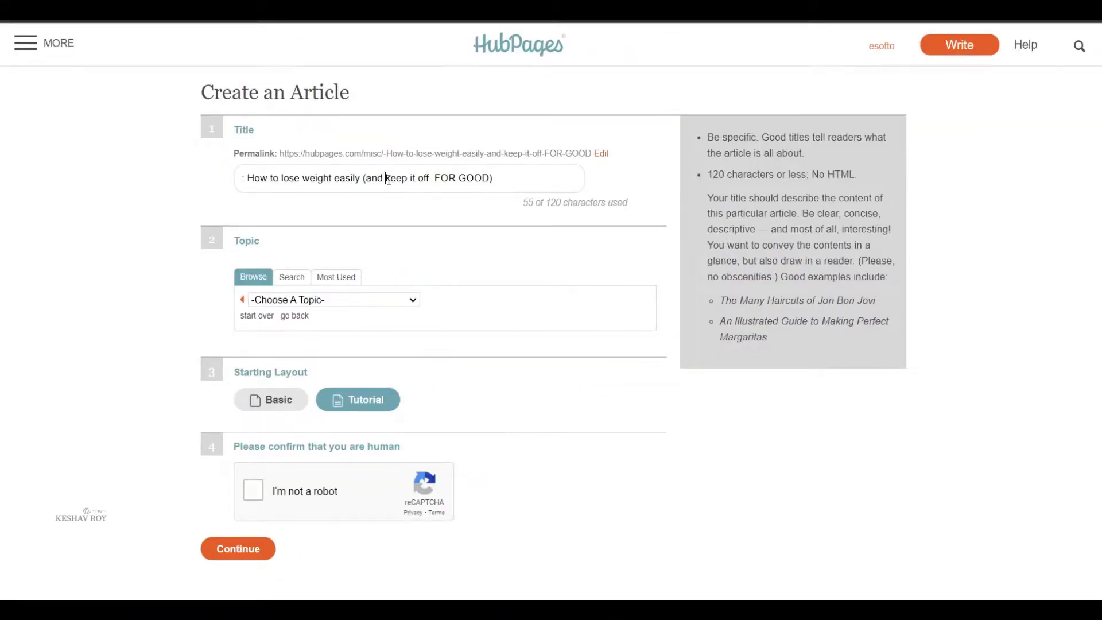
Set the article's topic to Health » Diet & Weight Loss by browsing the topic categories
{"action": "left_click", "coordinate": [292, 277]}
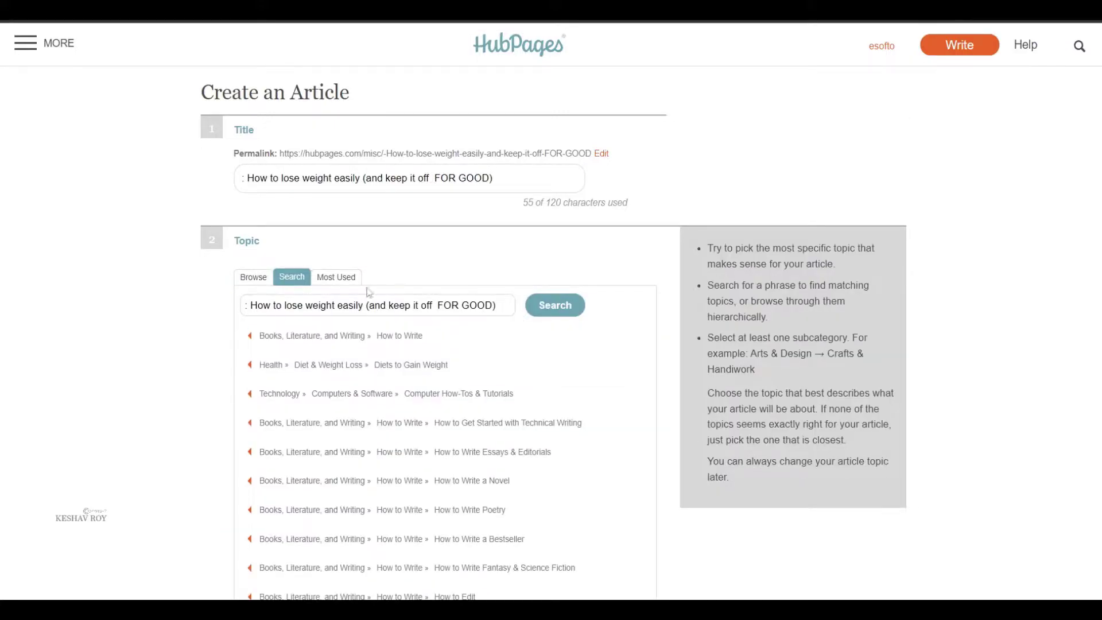
{"action": "left_click", "coordinate": [253, 276]}
{"action": "left_click", "coordinate": [328, 299]}
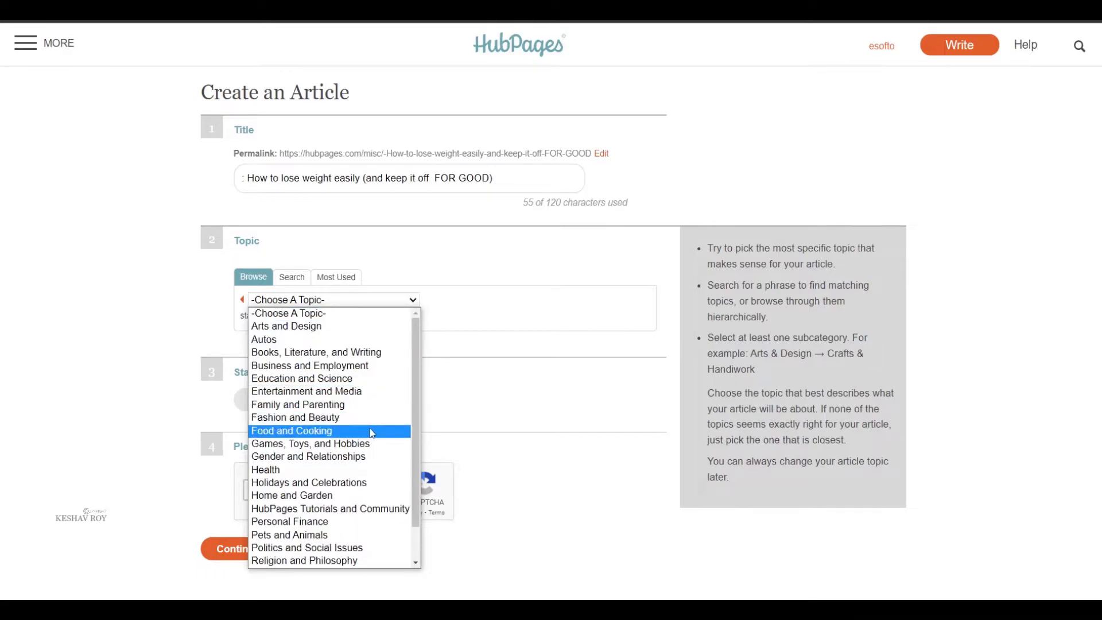
{"action": "scroll", "coordinate": [350, 430], "scroll_direction": "down", "scroll_amount": 1}
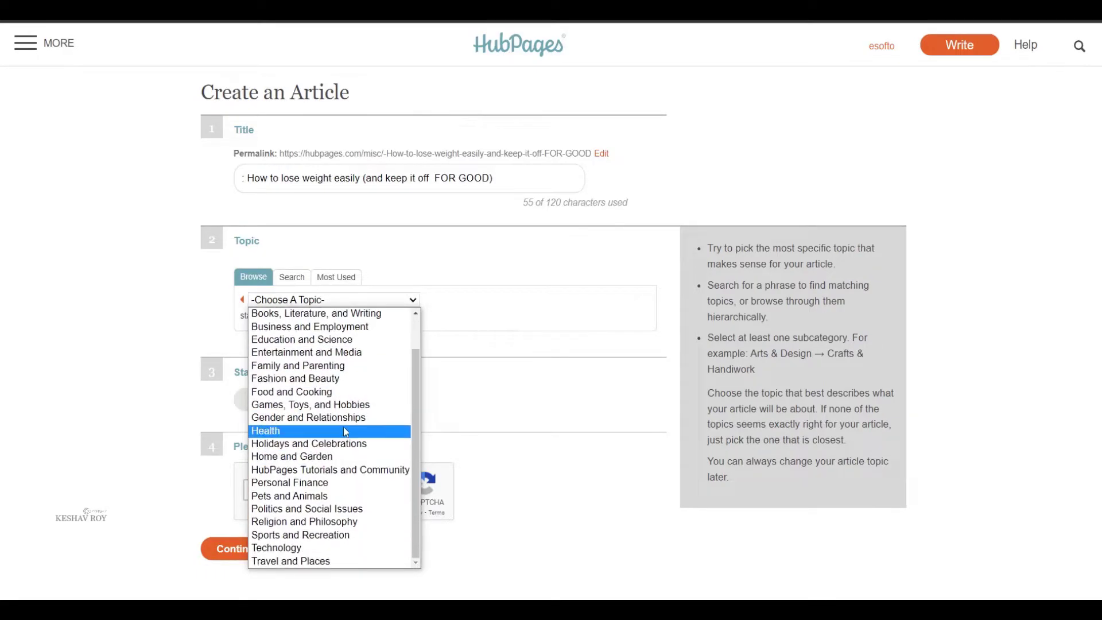
{"action": "left_click", "coordinate": [346, 432]}
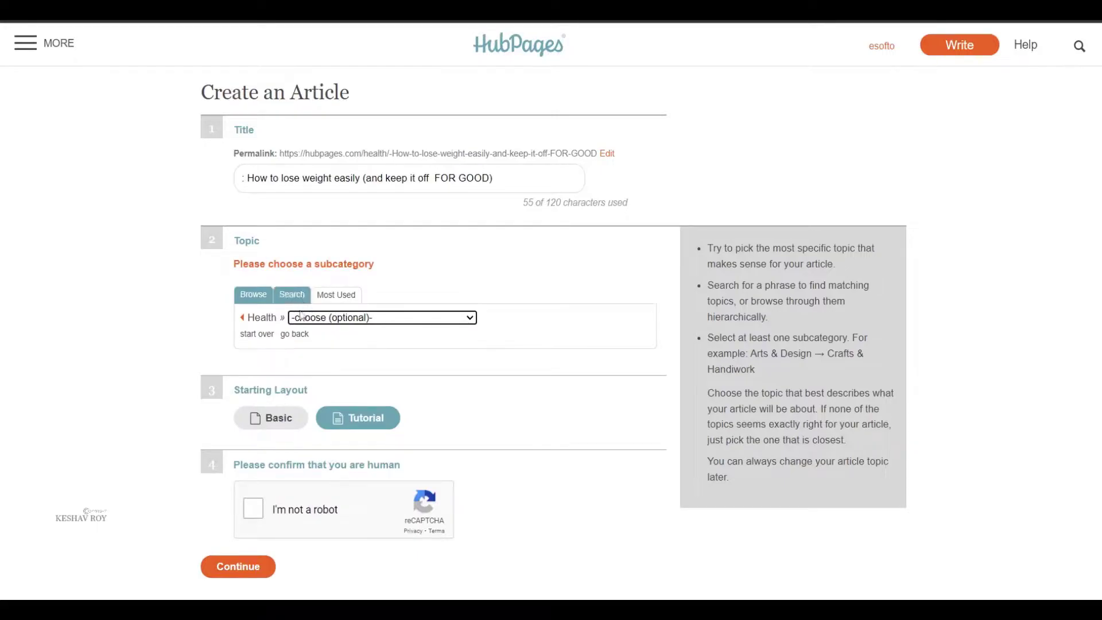
{"action": "left_click", "coordinate": [319, 319]}
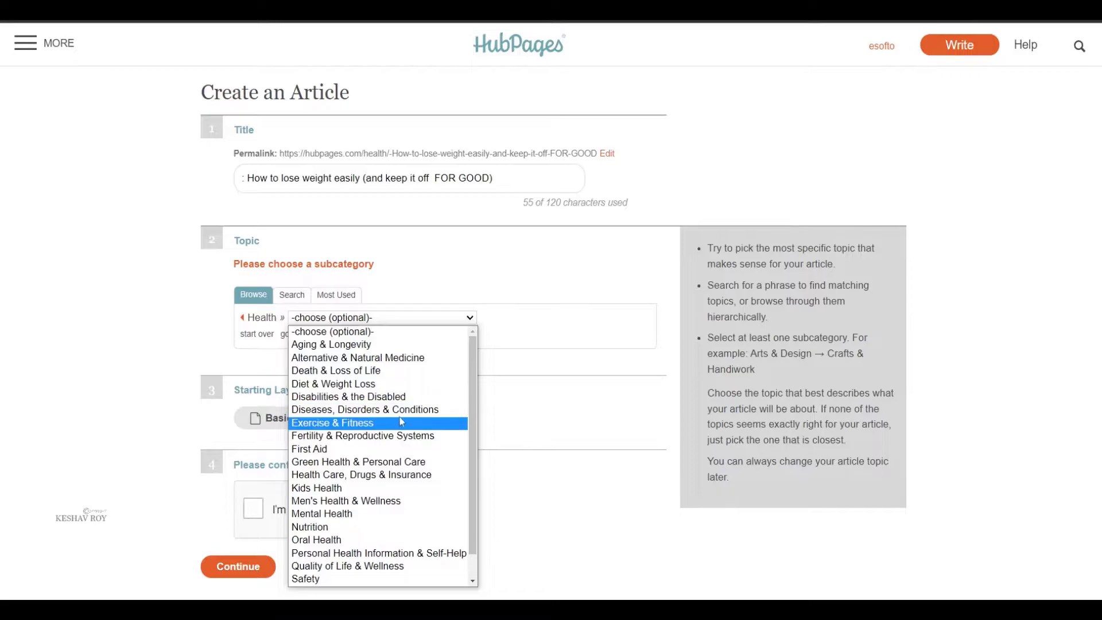
{"action": "left_click", "coordinate": [402, 383]}
Complete the human verification by selecting the bridge images, and continue to the article editor
{"action": "scroll", "coordinate": [368, 401], "scroll_direction": "down", "scroll_amount": 1}
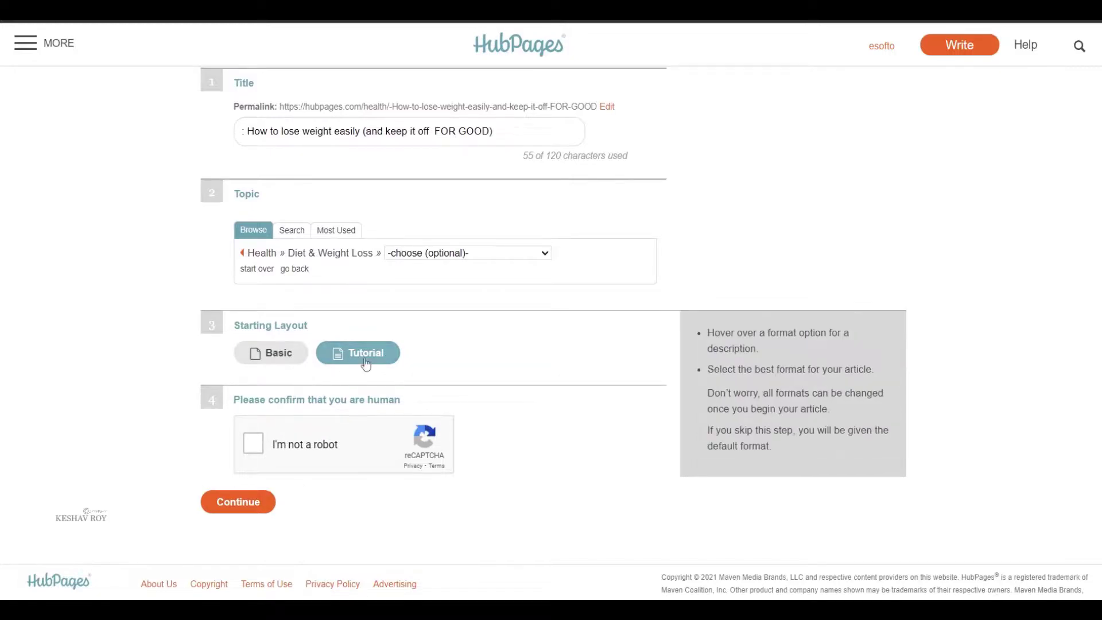
{"action": "left_click", "coordinate": [253, 443]}
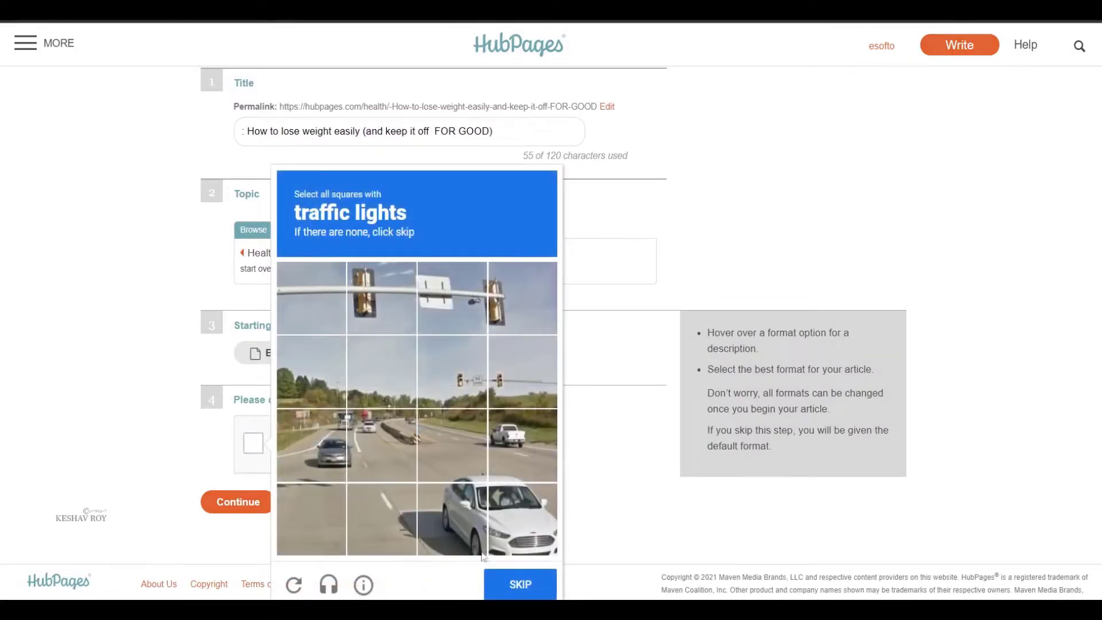
{"action": "left_click", "coordinate": [293, 586]}
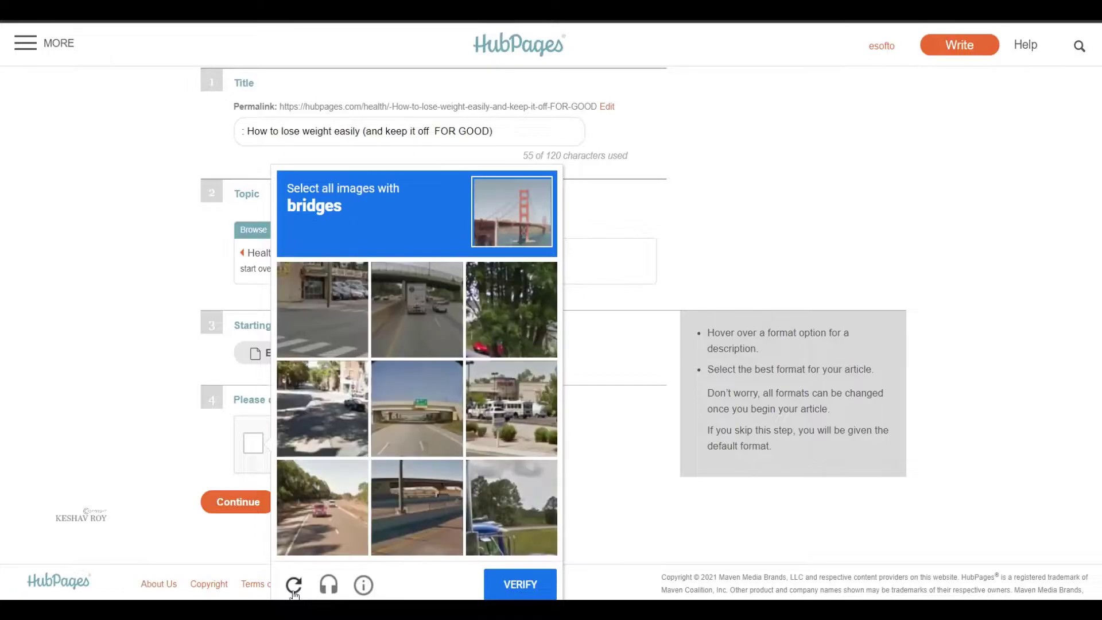
{"action": "left_click", "coordinate": [431, 409]}
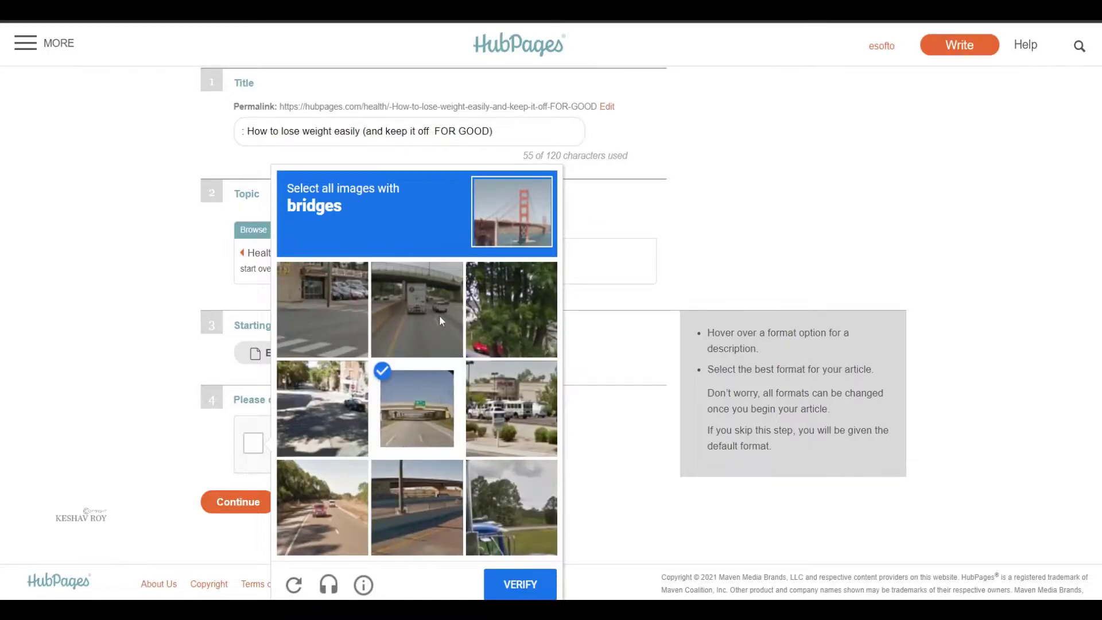
{"action": "left_click", "coordinate": [406, 283]}
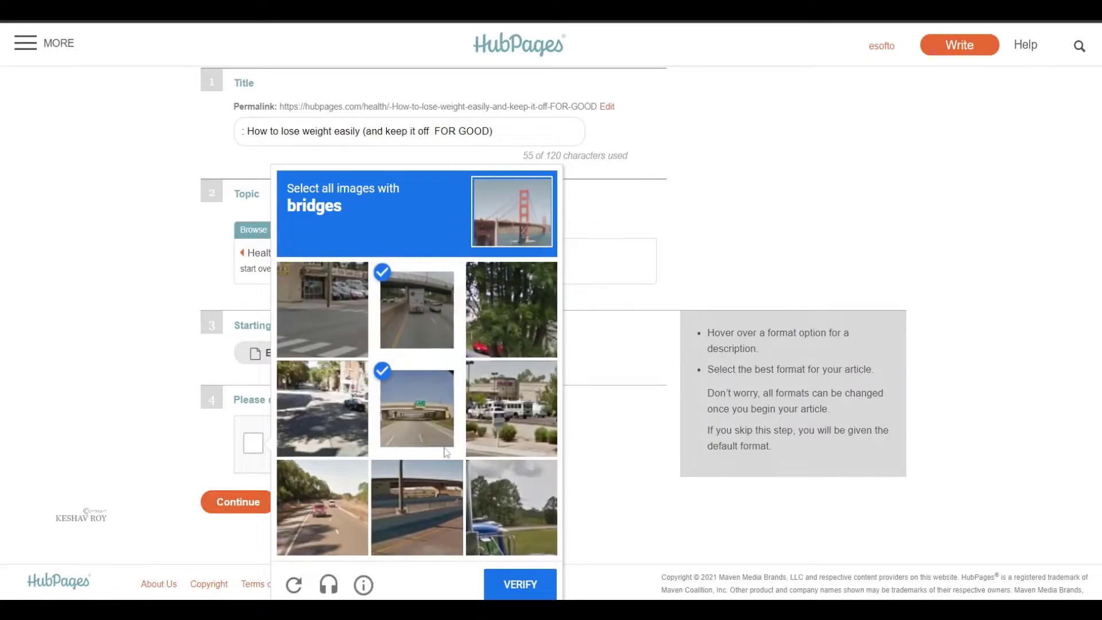
{"action": "left_click", "coordinate": [448, 537]}
{"action": "left_click", "coordinate": [504, 586]}
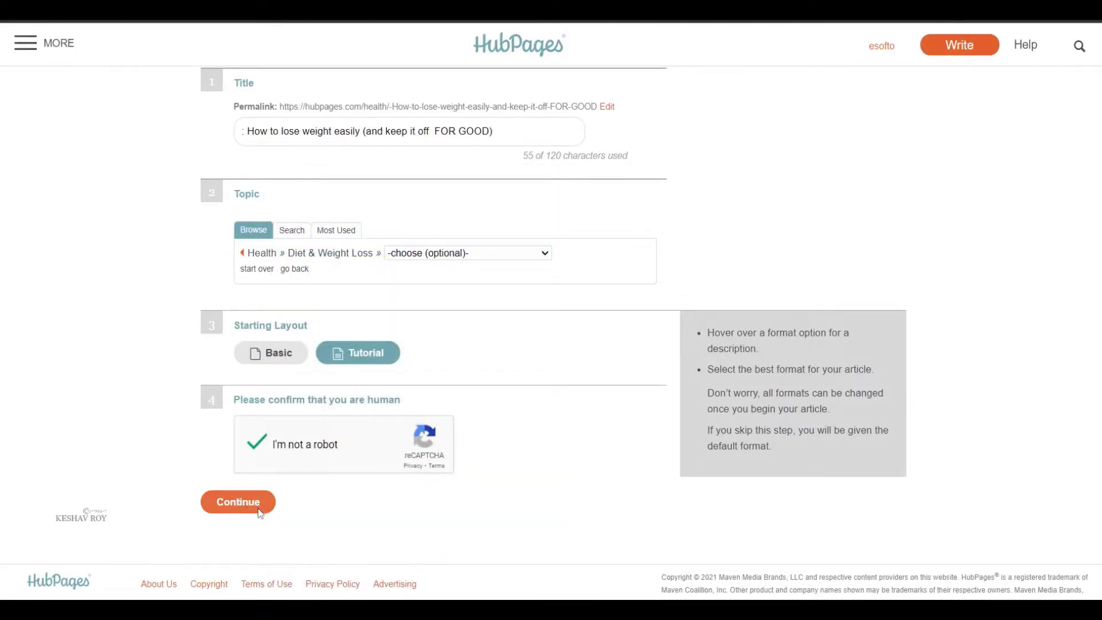
{"action": "left_click", "coordinate": [262, 493]}
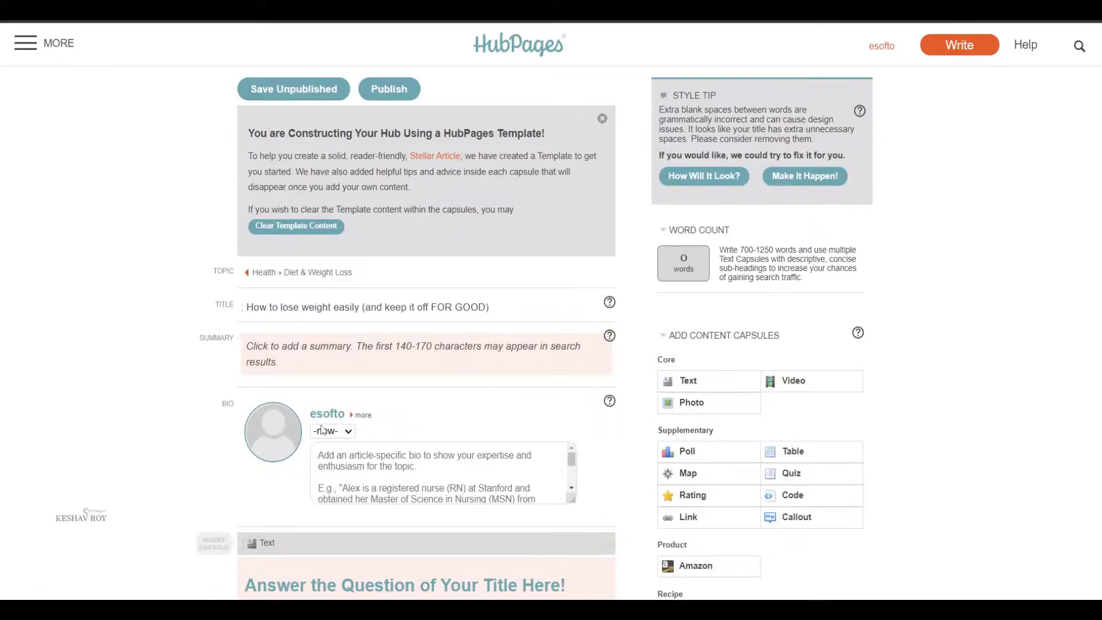
Examine the article template from the bio section through its capsules to the disclaimer and copyright options
{"action": "scroll", "coordinate": [381, 359], "scroll_direction": "down", "scroll_amount": 3}
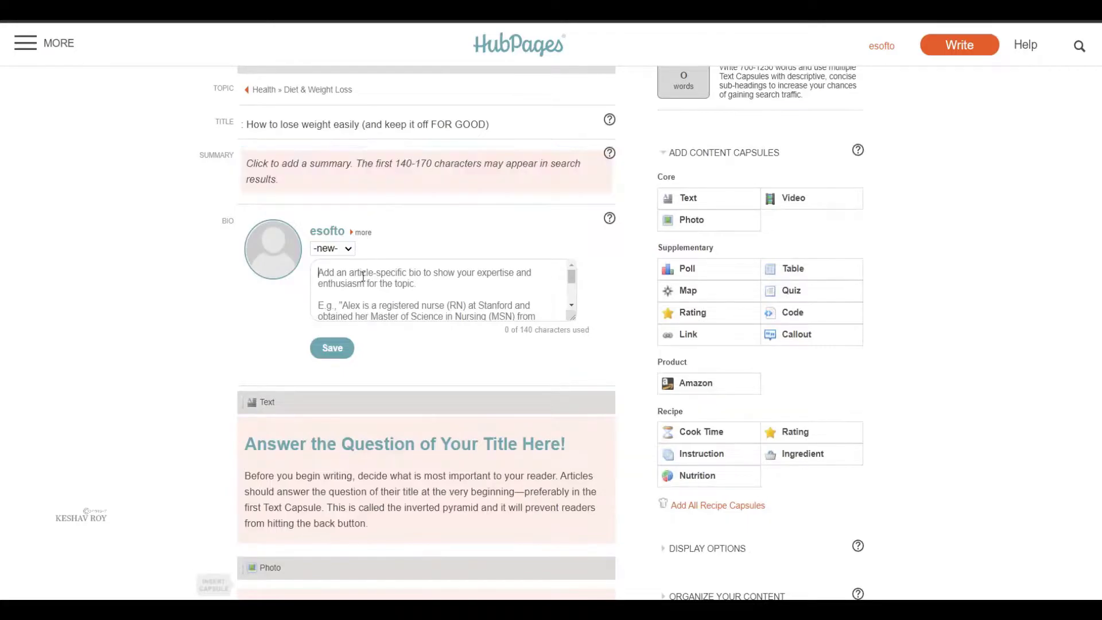
{"action": "scroll", "coordinate": [337, 280], "scroll_direction": "down", "scroll_amount": 2}
{"action": "scroll", "coordinate": [349, 280], "scroll_direction": "up", "scroll_amount": 3}
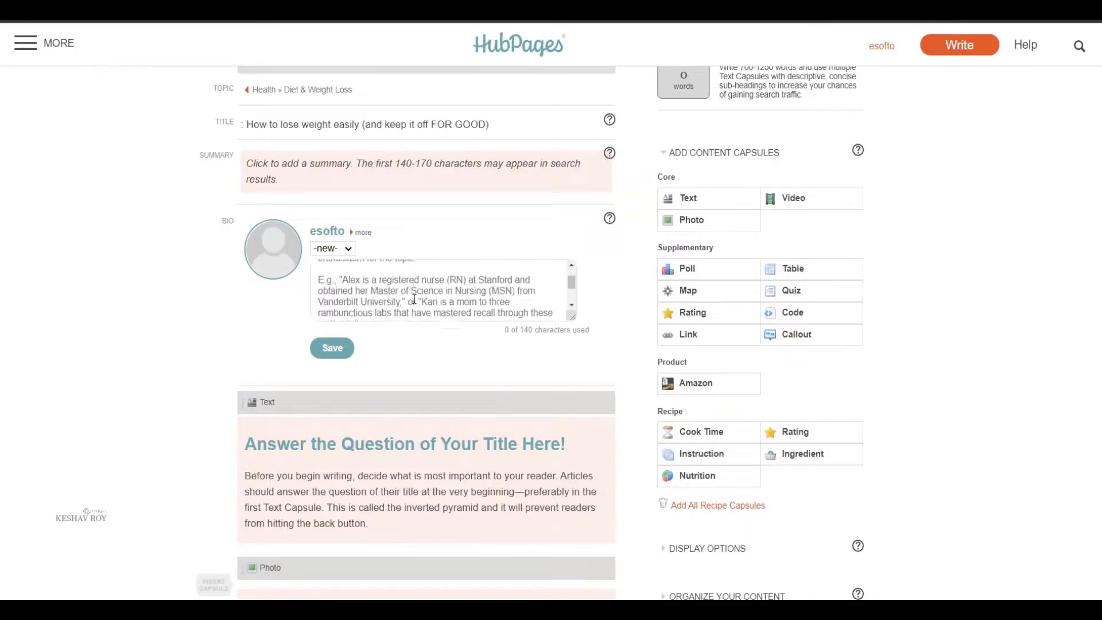
{"action": "left_click", "coordinate": [327, 248]}
{"action": "left_click", "coordinate": [241, 334]}
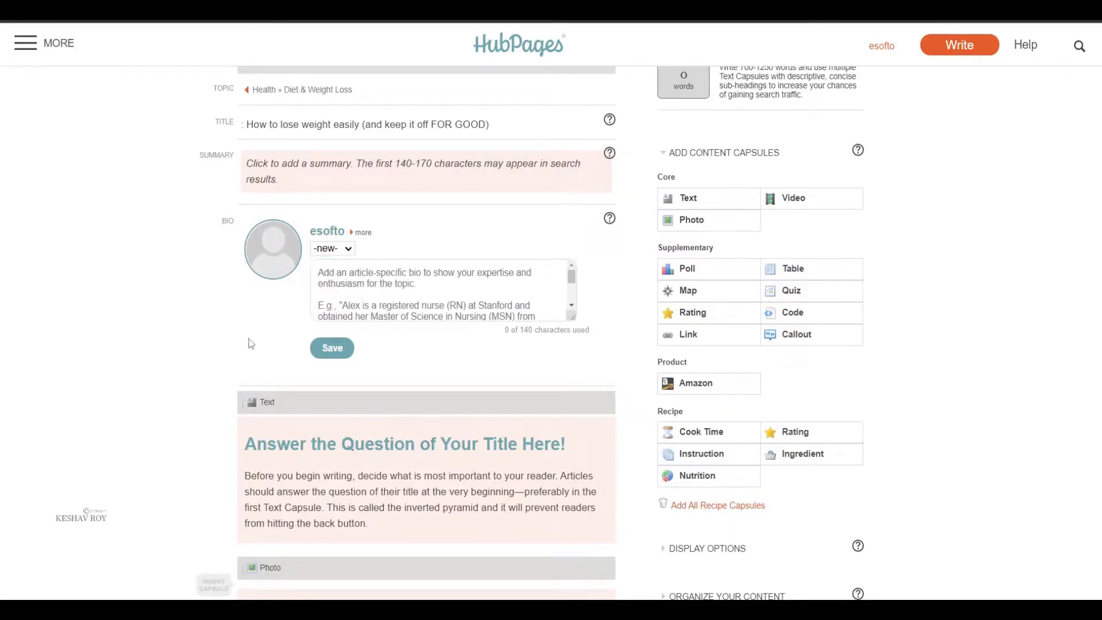
{"action": "scroll", "coordinate": [275, 246], "scroll_direction": "up", "scroll_amount": 2}
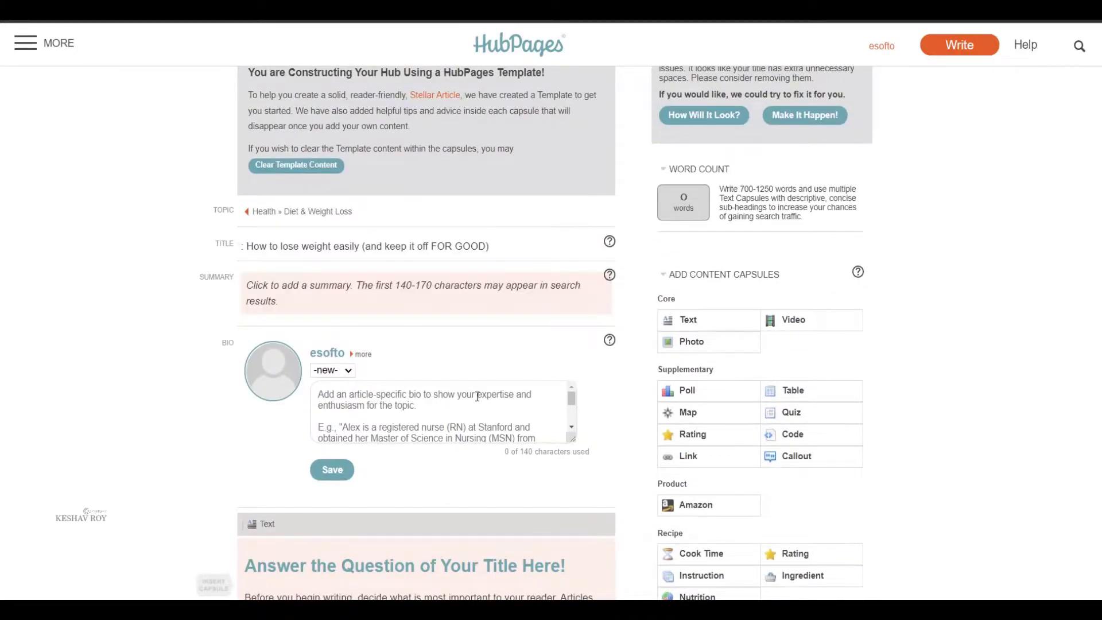
{"action": "scroll", "coordinate": [461, 400], "scroll_direction": "down", "scroll_amount": 10}
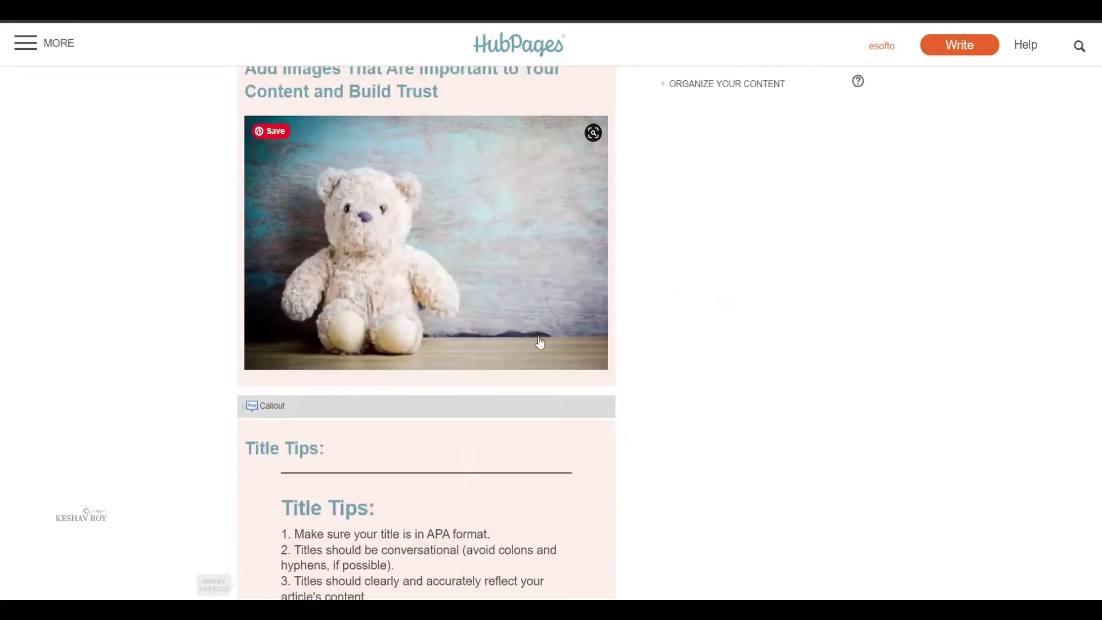
{"action": "scroll", "coordinate": [540, 343], "scroll_direction": "down", "scroll_amount": 10}
{"action": "scroll", "coordinate": [426, 333], "scroll_direction": "down", "scroll_amount": 15}
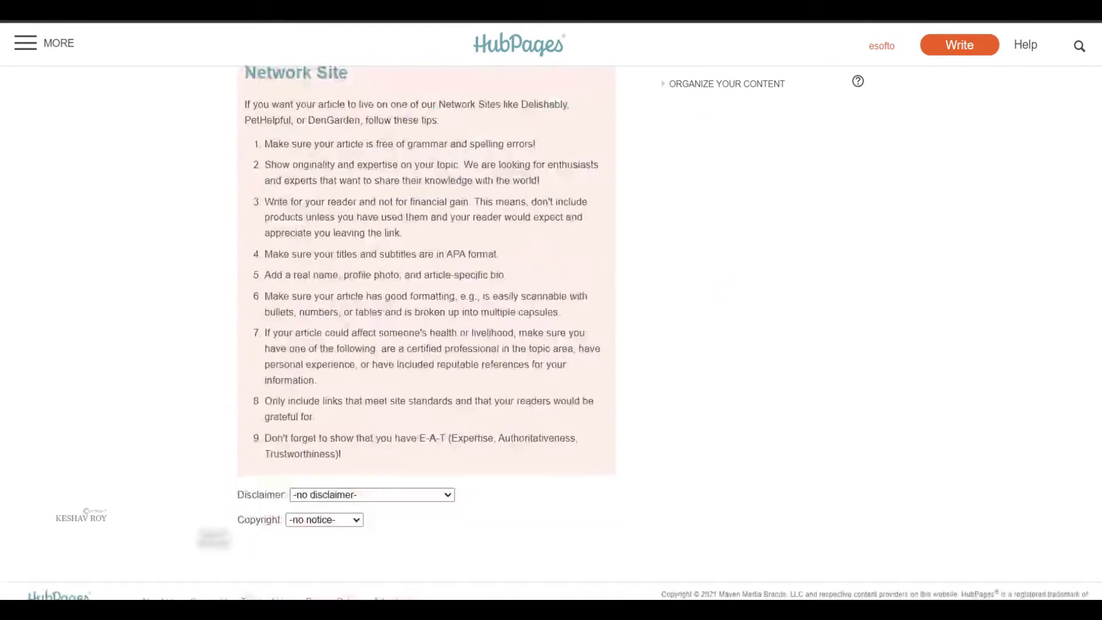
{"action": "left_click", "coordinate": [354, 520]}
{"action": "left_click", "coordinate": [369, 494]}
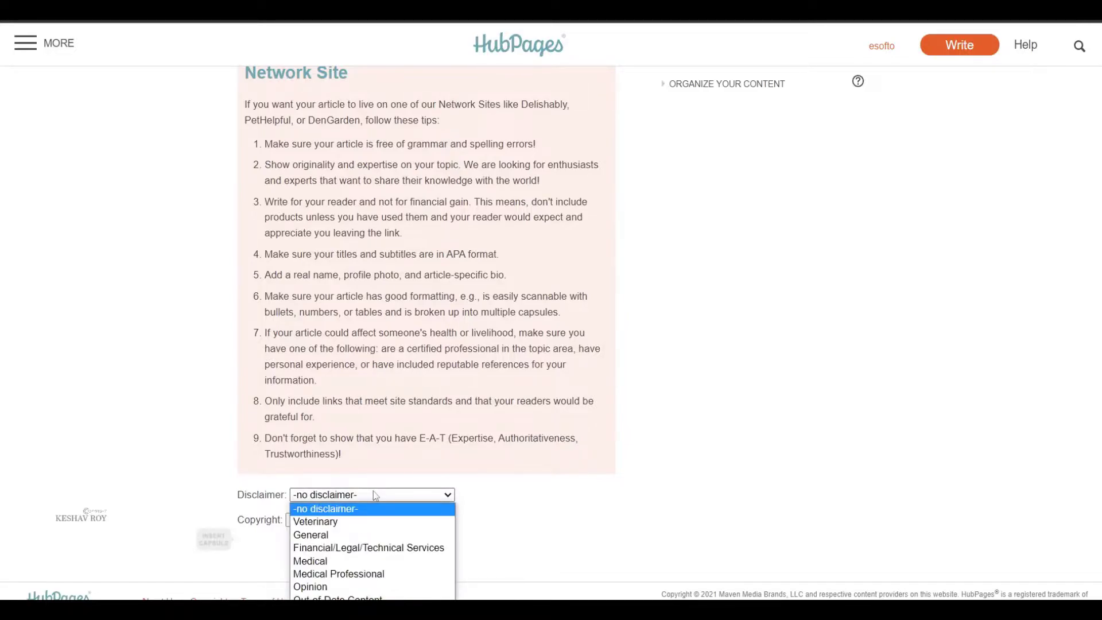
{"action": "scroll", "coordinate": [364, 484], "scroll_direction": "up", "scroll_amount": 1}
{"action": "scroll", "coordinate": [852, 250], "scroll_direction": "up", "scroll_amount": 20}
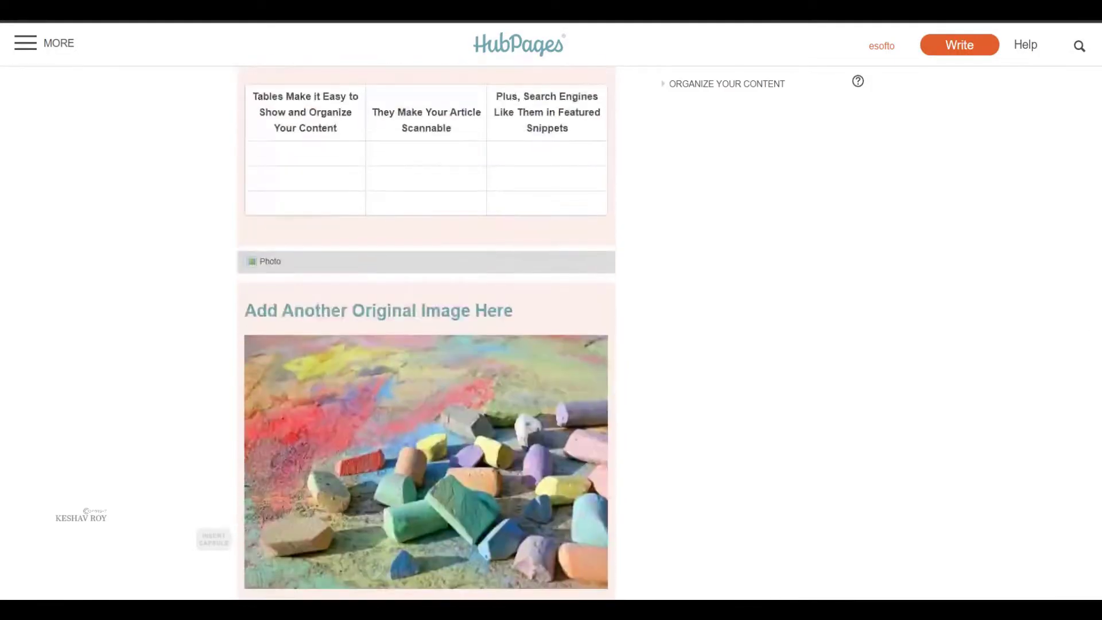
{"action": "scroll", "coordinate": [853, 250], "scroll_direction": "up", "scroll_amount": 8}
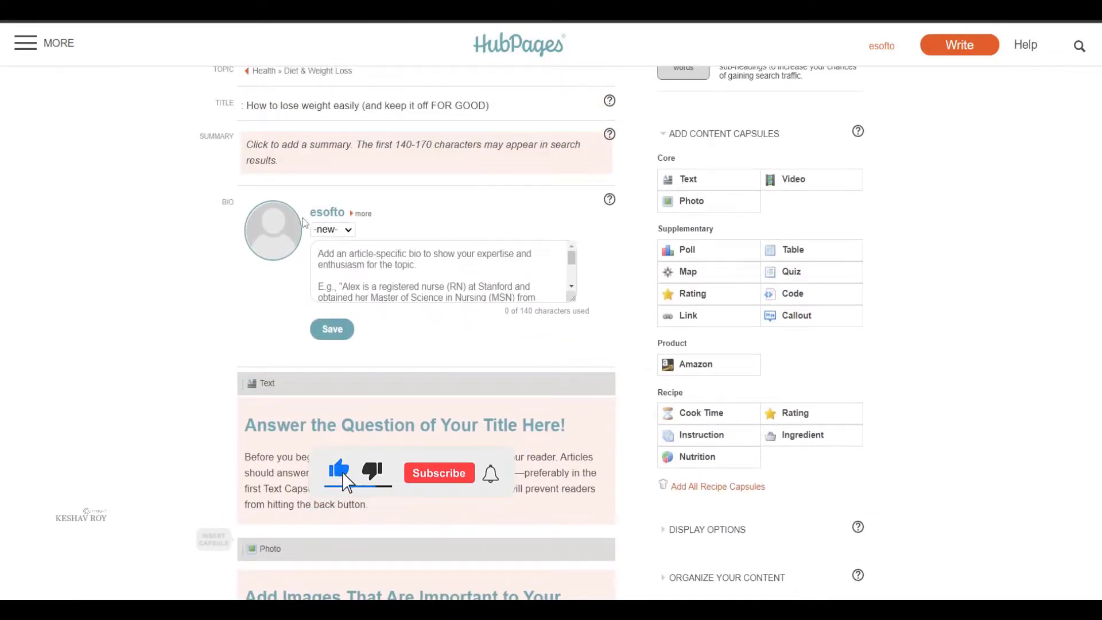
{"action": "scroll", "coordinate": [498, 330], "scroll_direction": "up", "scroll_amount": 2}
{"action": "scroll", "coordinate": [493, 341], "scroll_direction": "up", "scroll_amount": 1}
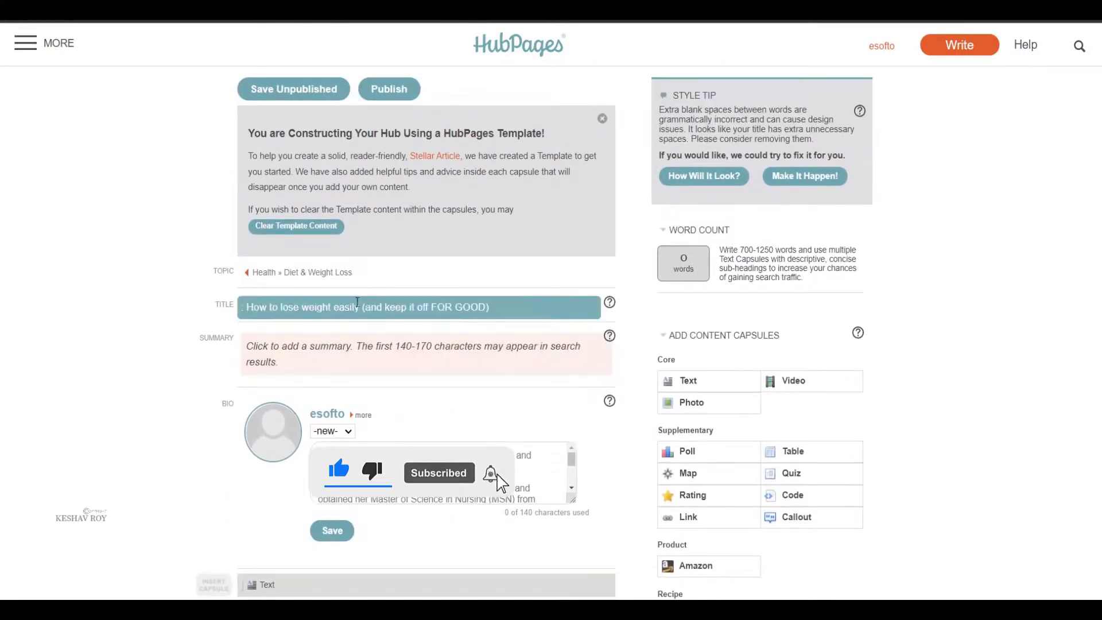
Copy the "The Smoothie Diet 21-Day Program" text from the product's sales page into the article summary
{"action": "left_click", "coordinate": [339, 356]}
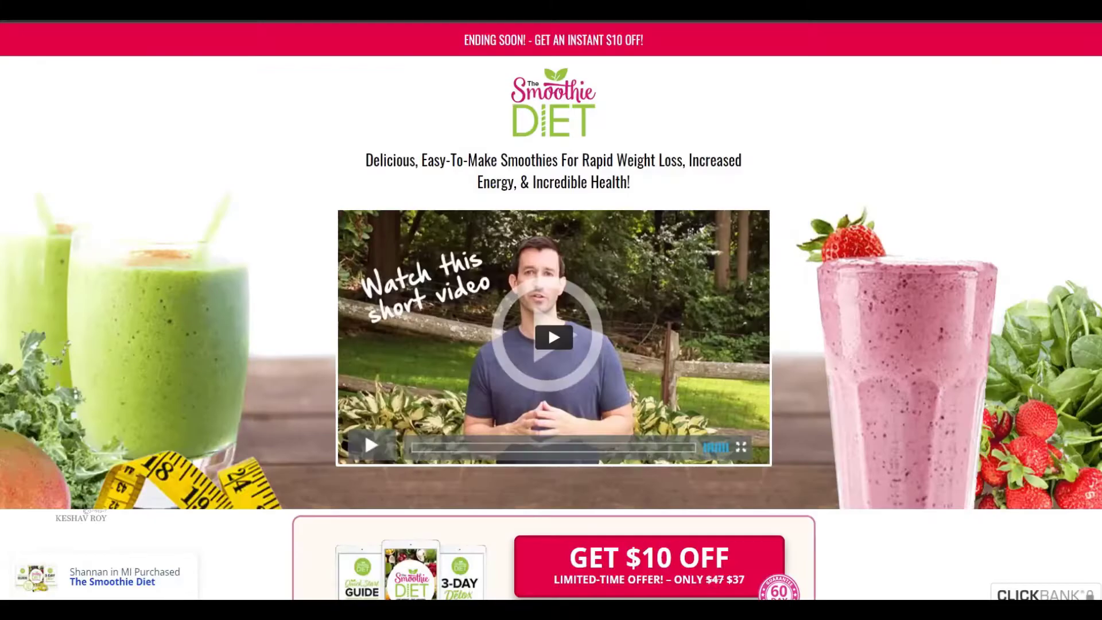
{"action": "scroll", "coordinate": [550, 284], "scroll_direction": "down", "scroll_amount": 20}
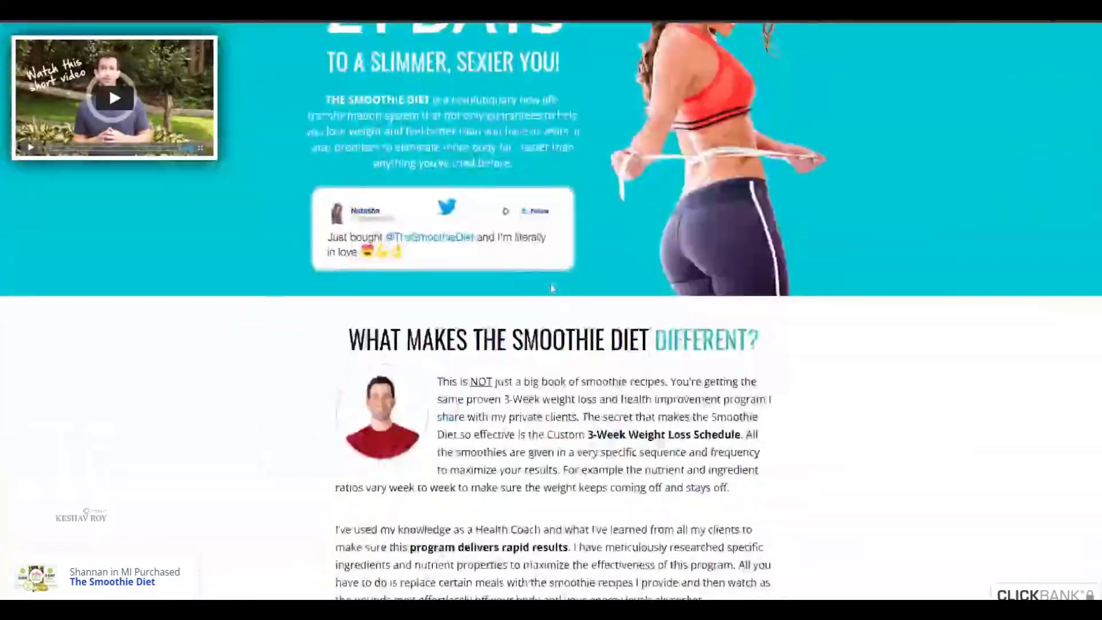
{"action": "scroll", "coordinate": [551, 288], "scroll_direction": "down", "scroll_amount": 15}
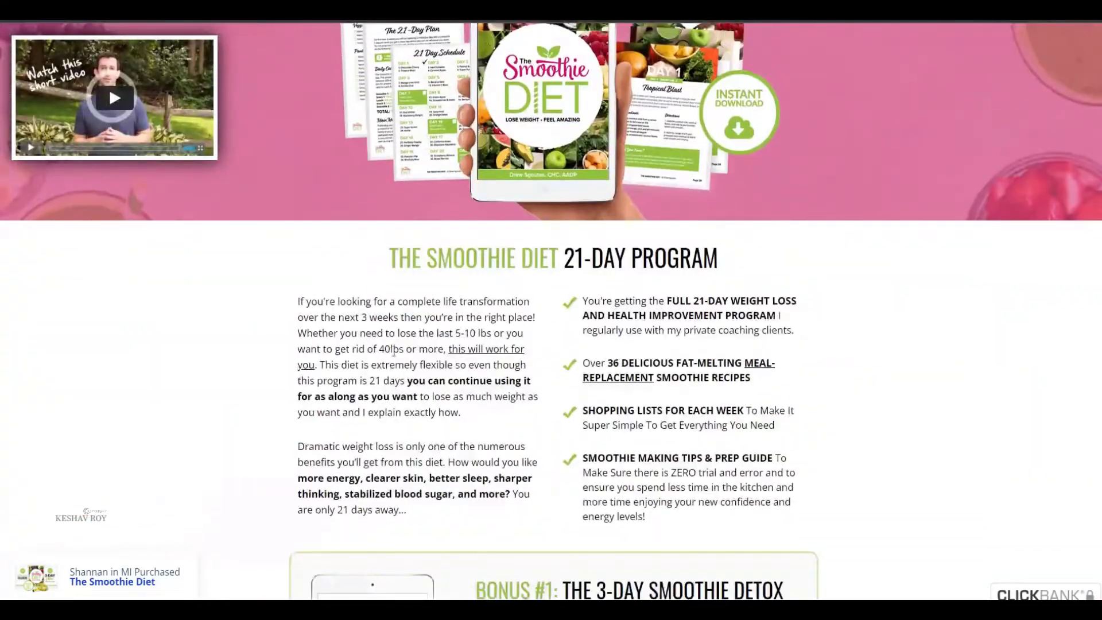
{"action": "scroll", "coordinate": [409, 348], "scroll_direction": "down", "scroll_amount": 3}
{"action": "scroll", "coordinate": [375, 284], "scroll_direction": "up", "scroll_amount": 2}
{"action": "left_click_drag", "start_coordinate": [388, 204], "coordinate": [763, 460]}
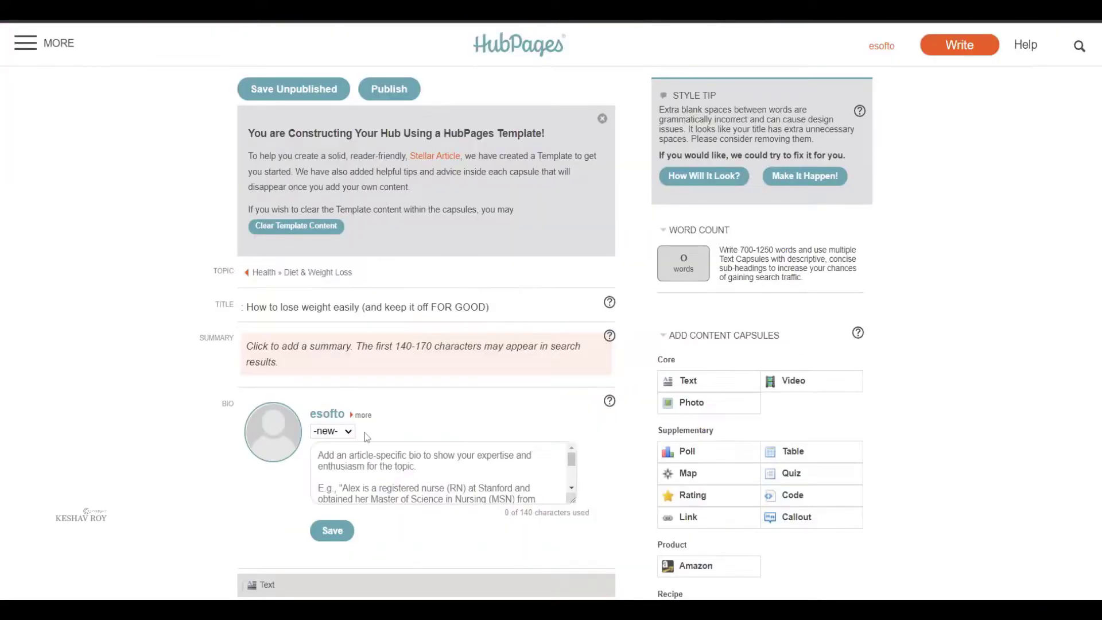
{"action": "left_click", "coordinate": [329, 361]}
{"action": "type", "text": "THE SMOOTHIE DIET 21-DAY PROGRAM If you're looking for a complete life transformation over the next 3 weeks then you're in the right place! Whether you need to lose the last 5-10 lbs or you want to get rid of 40lbs or more, this will work for you. This diet is extremely flexible so even though this"}
Delete the "THE SMOOTHIE DIET 21-DAY PROGRAM" heading line and its blank line from the summary
{"action": "scroll", "coordinate": [464, 325], "scroll_direction": "down", "scroll_amount": 3}
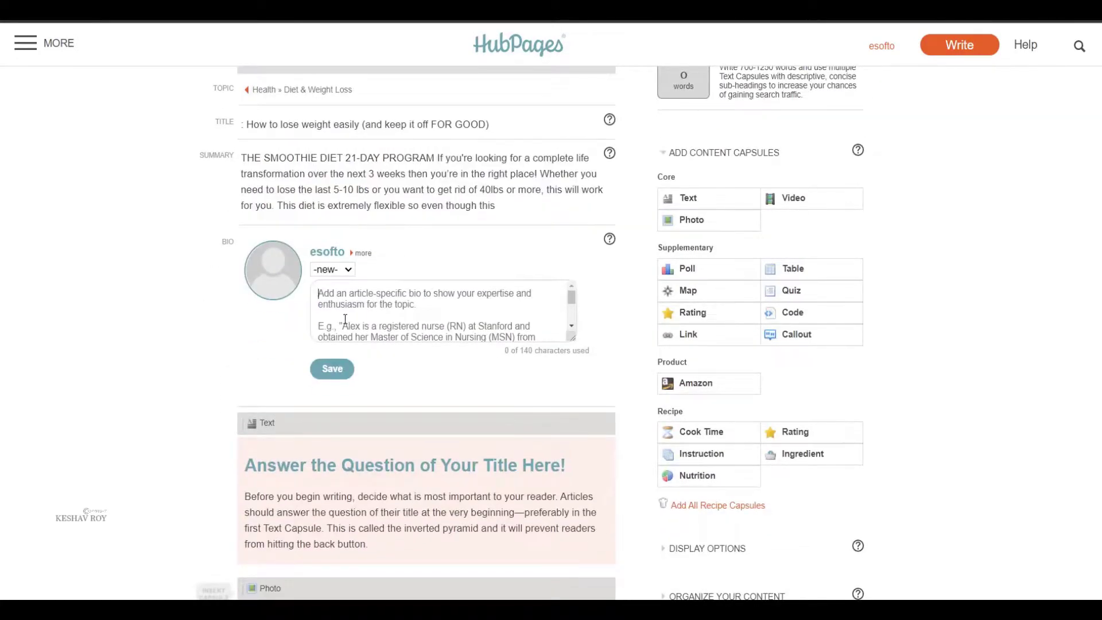
{"action": "left_click", "coordinate": [364, 183]}
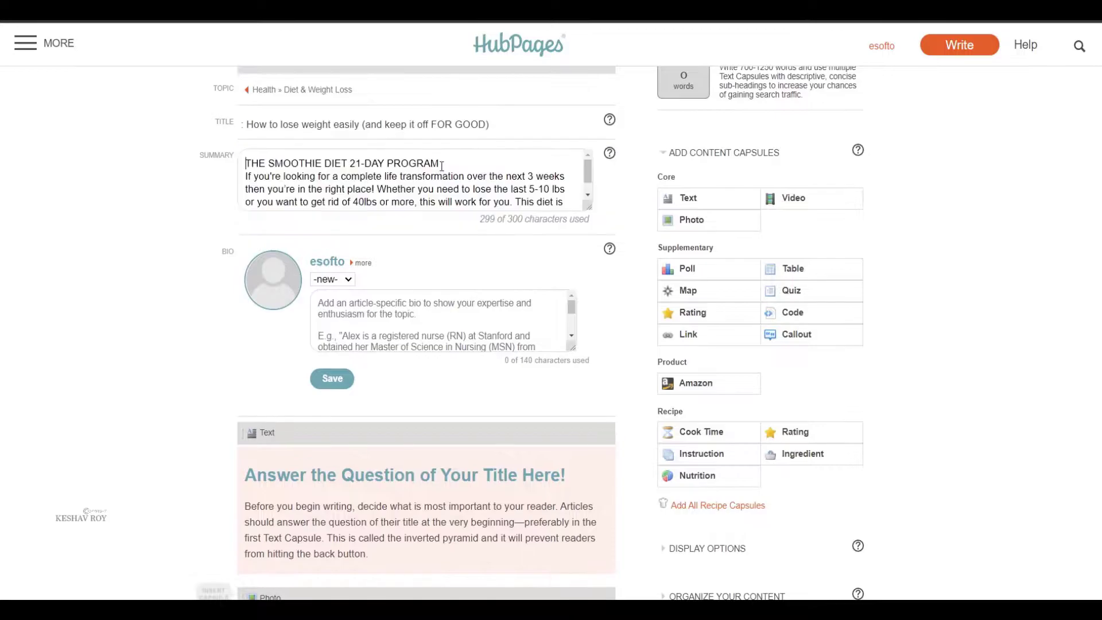
{"action": "left_click_drag", "start_coordinate": [473, 165], "coordinate": [235, 167]}
{"action": "left_click", "coordinate": [329, 188]}
{"action": "left_click_drag", "start_coordinate": [469, 164], "coordinate": [243, 166]}
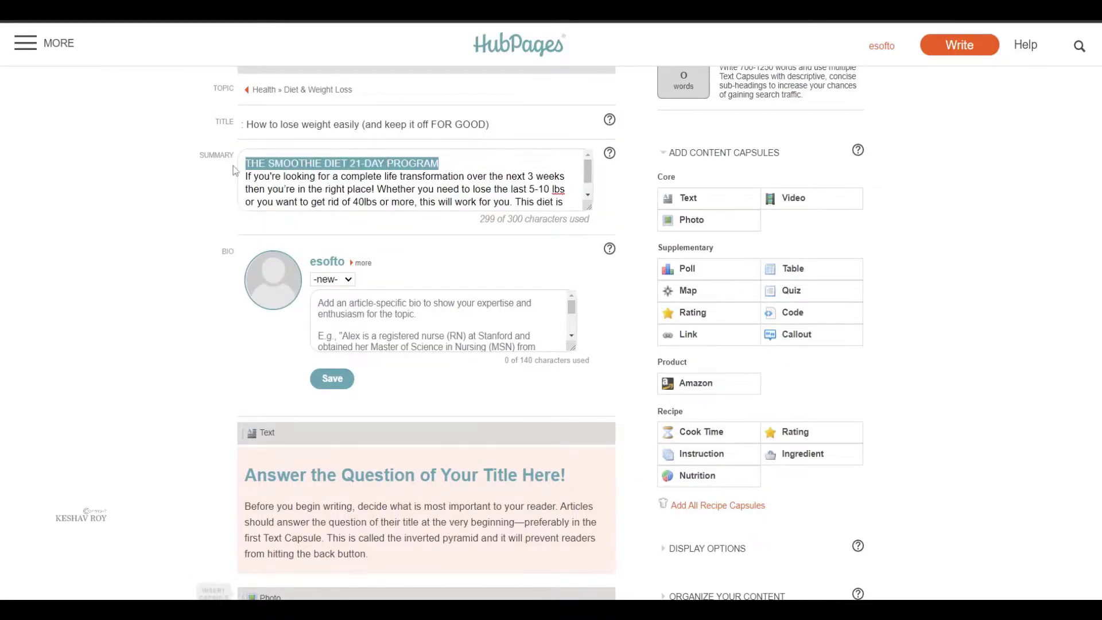
{"action": "key", "text": "BackSpace"}
{"action": "left_click", "coordinate": [243, 176]}
{"action": "key", "text": "BackSpace"}
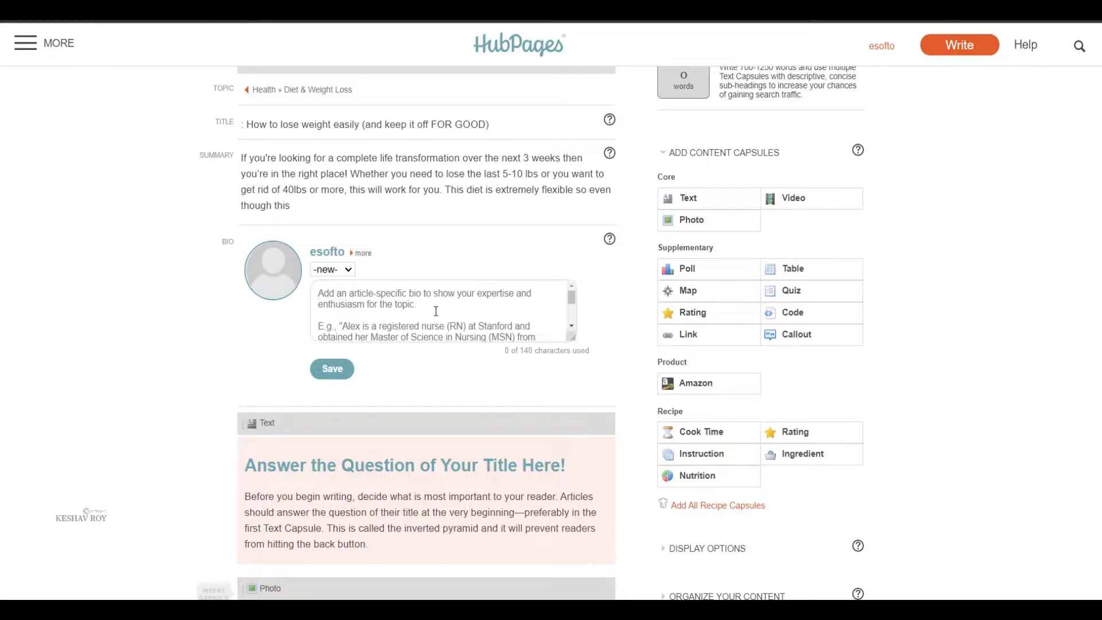
Review the bio guidance and the content capsules available for the article
{"action": "scroll", "coordinate": [366, 312], "scroll_direction": "down", "scroll_amount": 5}
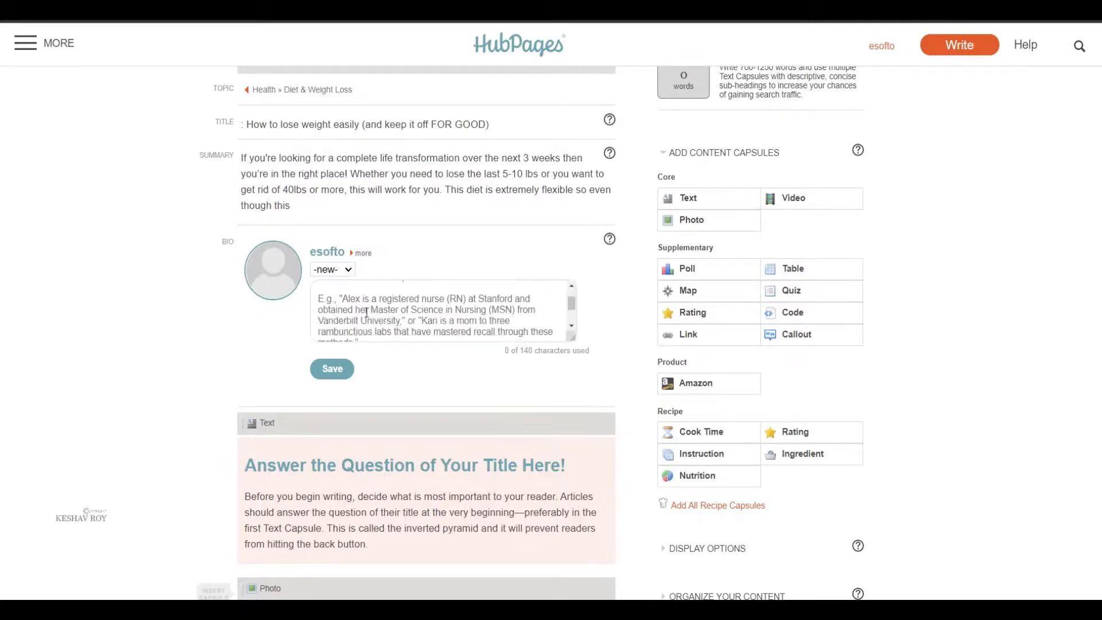
{"action": "scroll", "coordinate": [356, 373], "scroll_direction": "down", "scroll_amount": 3}
{"action": "scroll", "coordinate": [381, 327], "scroll_direction": "up", "scroll_amount": 5}
{"action": "left_click", "coordinate": [427, 309]}
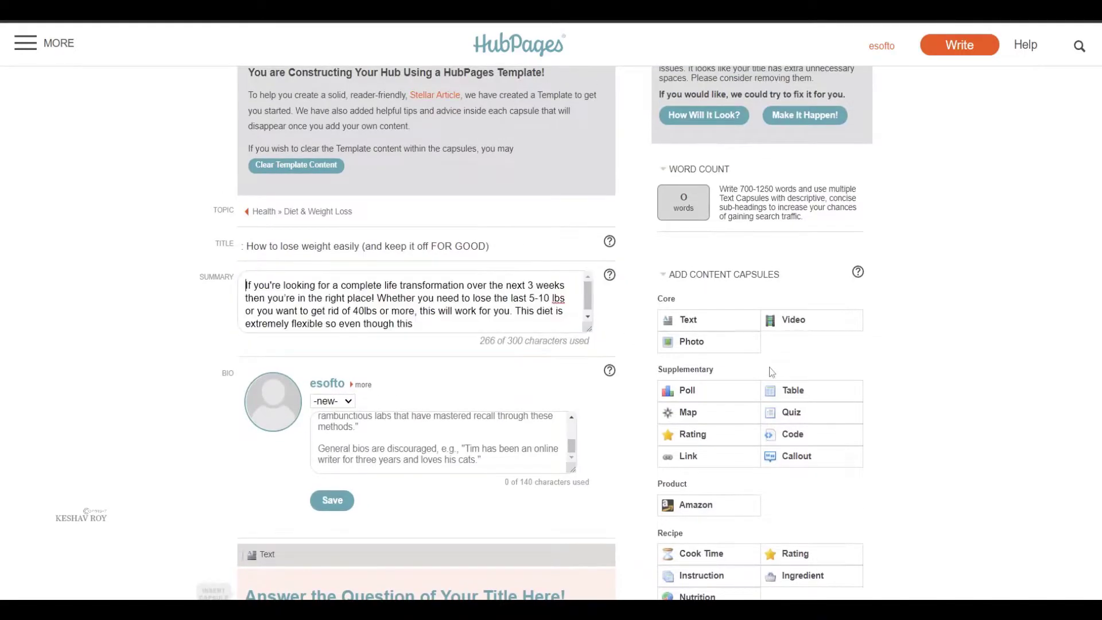
{"action": "scroll", "coordinate": [407, 361], "scroll_direction": "down", "scroll_amount": 2}
{"action": "scroll", "coordinate": [512, 328], "scroll_direction": "up", "scroll_amount": 1}
{"action": "scroll", "coordinate": [512, 328], "scroll_direction": "up", "scroll_amount": 2}
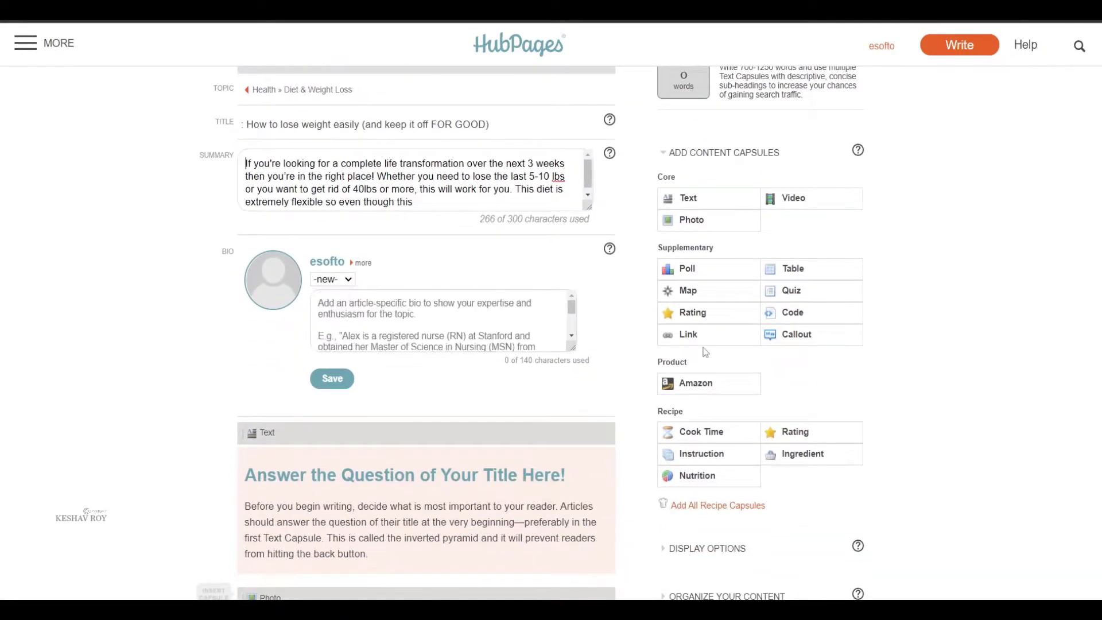
Open the "Answer the Question of Your Title Here!" text capsule for editing
{"action": "scroll", "coordinate": [677, 275], "scroll_direction": "up", "scroll_amount": 3}
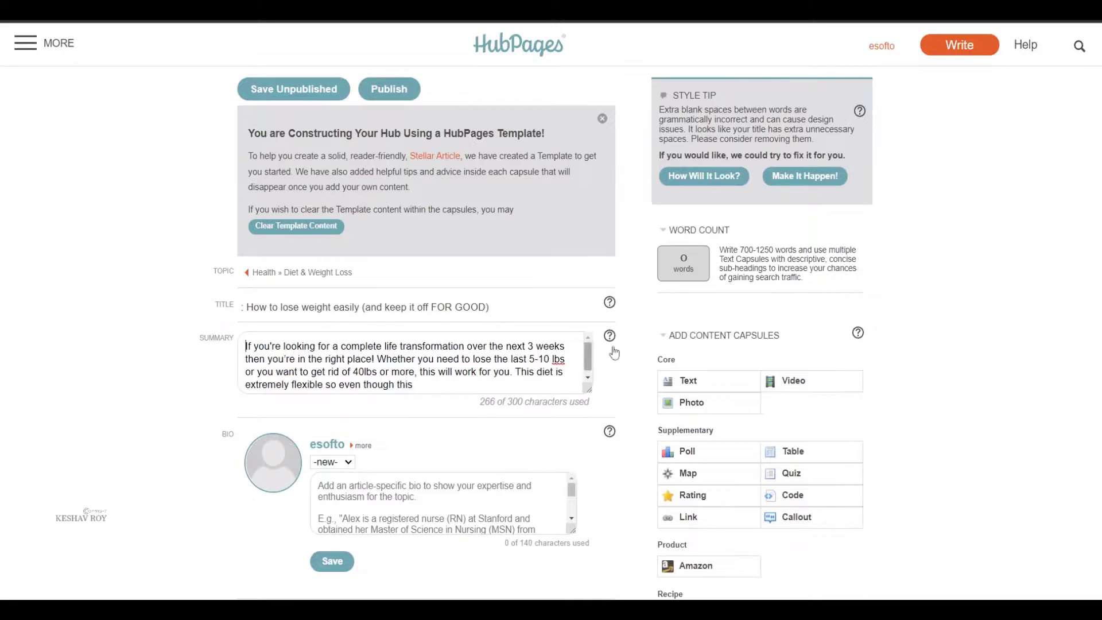
{"action": "scroll", "coordinate": [598, 350], "scroll_direction": "down", "scroll_amount": 4}
{"action": "scroll", "coordinate": [513, 241], "scroll_direction": "down", "scroll_amount": 1}
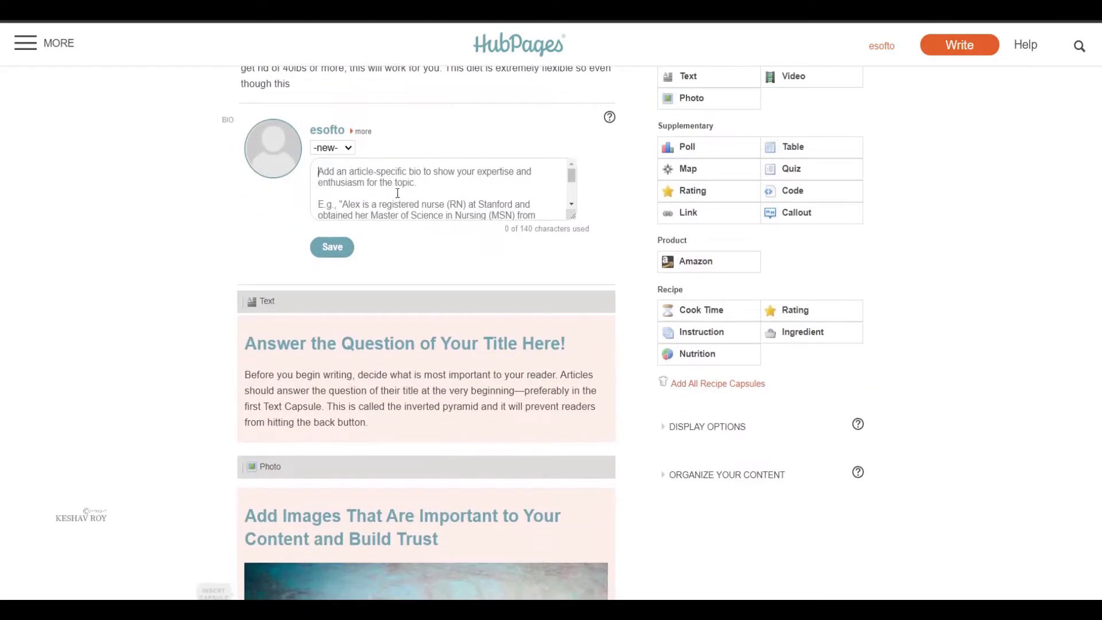
{"action": "scroll", "coordinate": [397, 193], "scroll_direction": "down", "scroll_amount": 2}
{"action": "scroll", "coordinate": [316, 293], "scroll_direction": "down", "scroll_amount": 1}
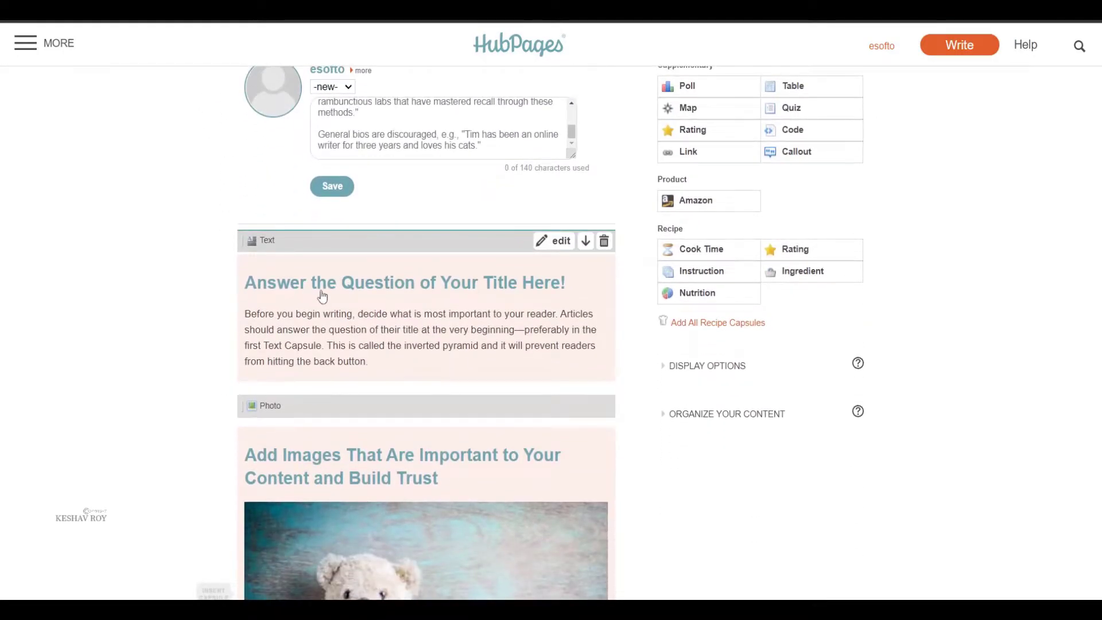
{"action": "left_click", "coordinate": [379, 258]}
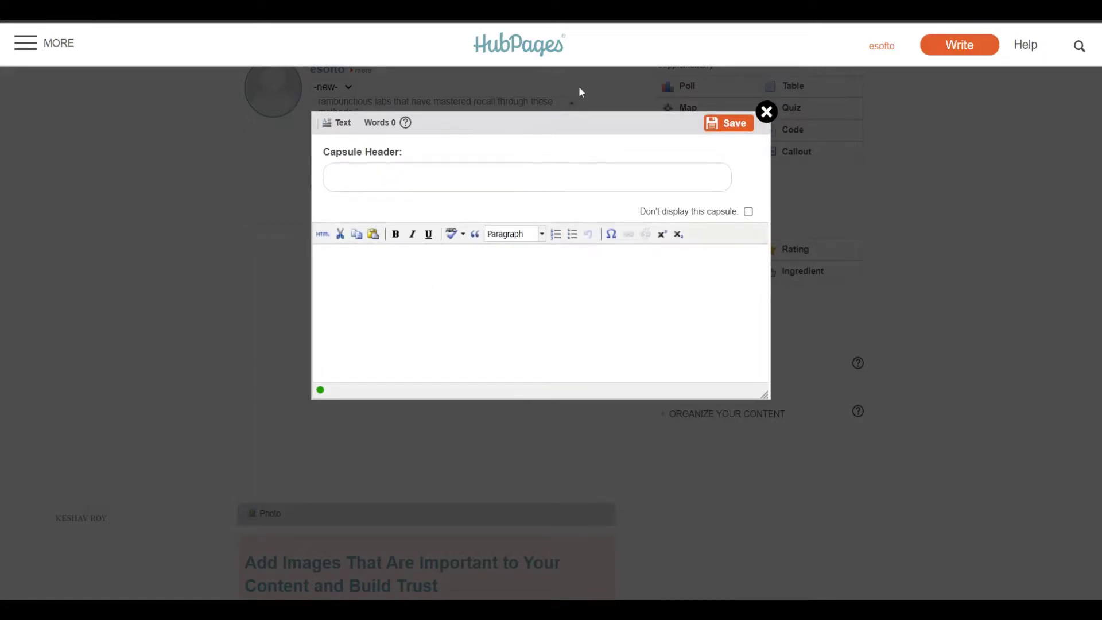
Copy the heading "Why is the Smoothie Diet so effective?" from the WordPad email document into the text capsule's header
{"action": "key", "text": "alt+Tab"}
{"action": "scroll", "coordinate": [410, 383], "scroll_direction": "down", "scroll_amount": 10}
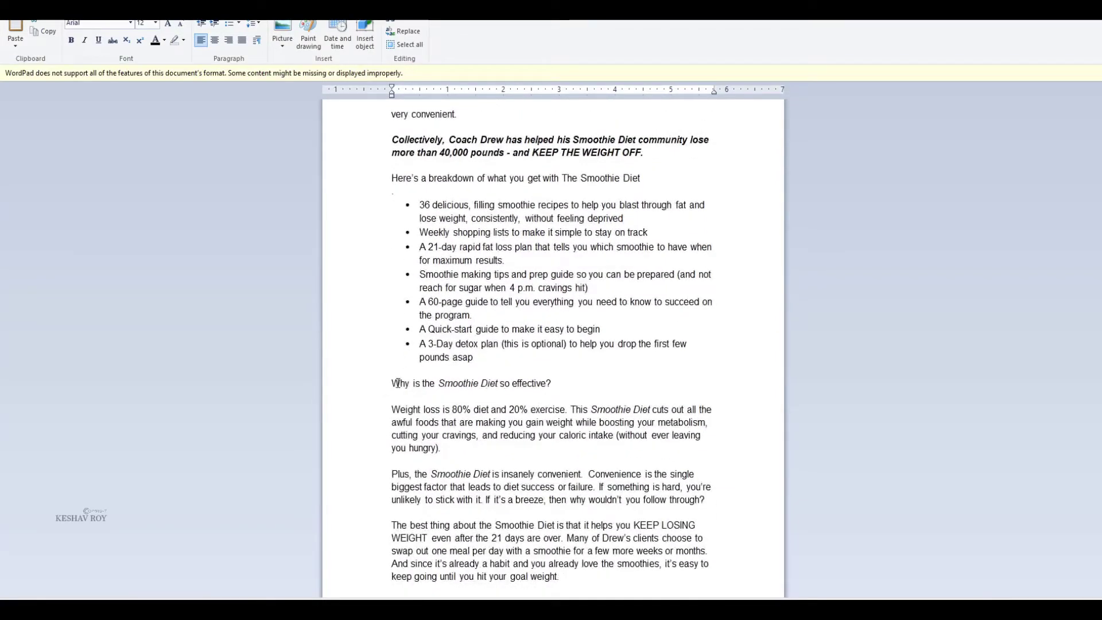
{"action": "left_click_drag", "start_coordinate": [393, 383], "coordinate": [552, 384]}
{"action": "key", "text": "ctrl+c"}
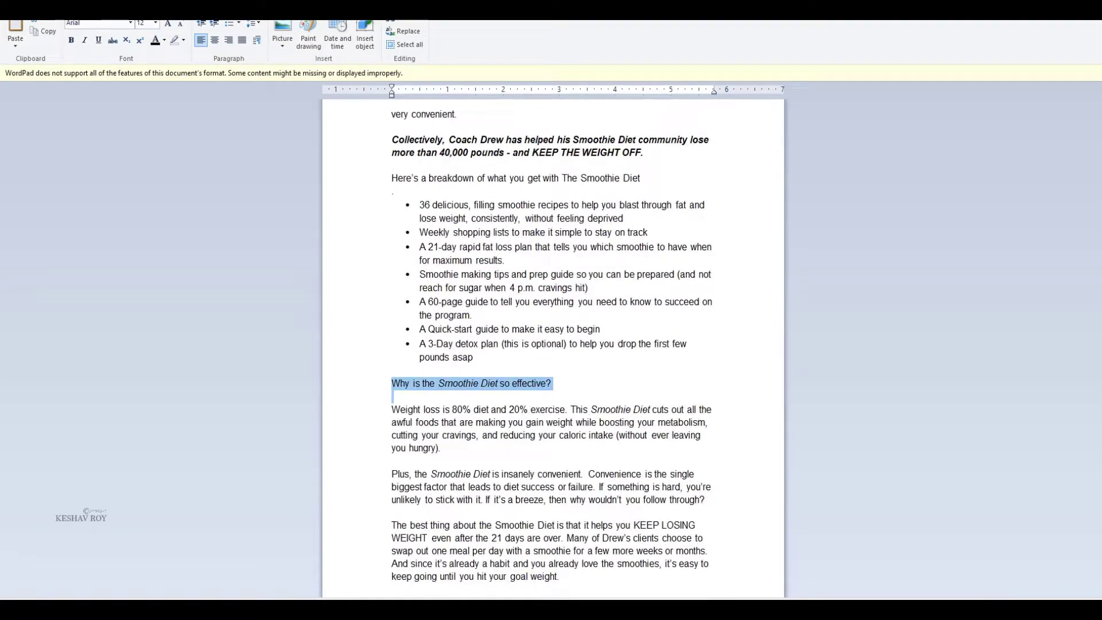
{"action": "key", "text": "alt+Tab"}
{"action": "key", "text": "ctrl+v"}
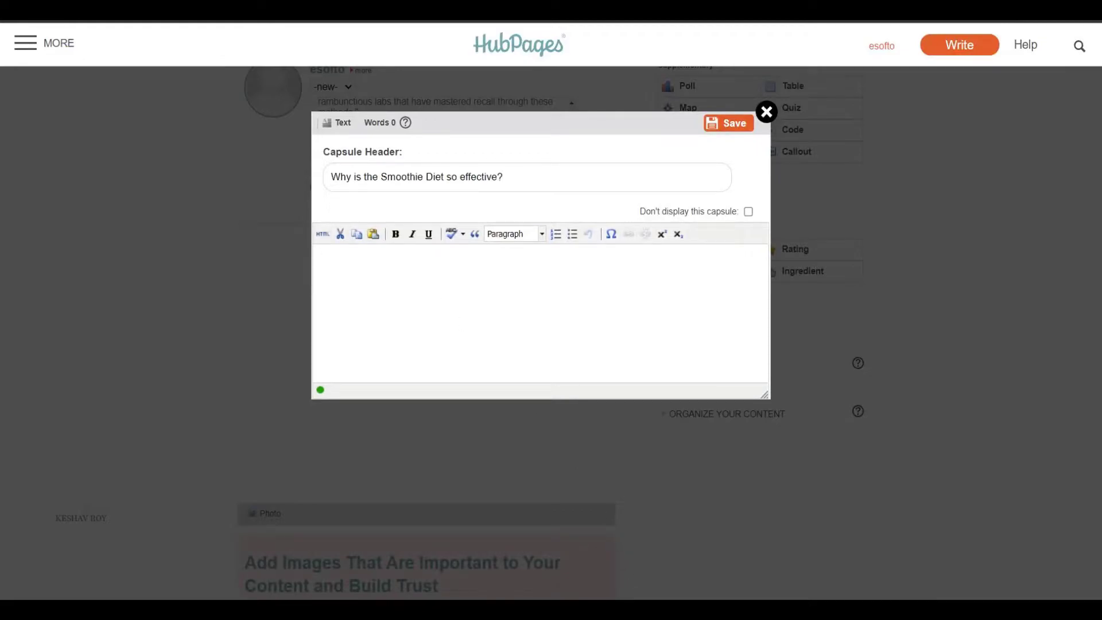
Copy the WordPad paragraphs from "Weight loss is 80% diet" through "You can learn all about it here." into the text capsule's body
{"action": "key", "text": "alt+Tab"}
{"action": "left_click", "coordinate": [402, 434]}
{"action": "left_click", "coordinate": [384, 416]}
{"action": "left_click", "coordinate": [395, 408]}
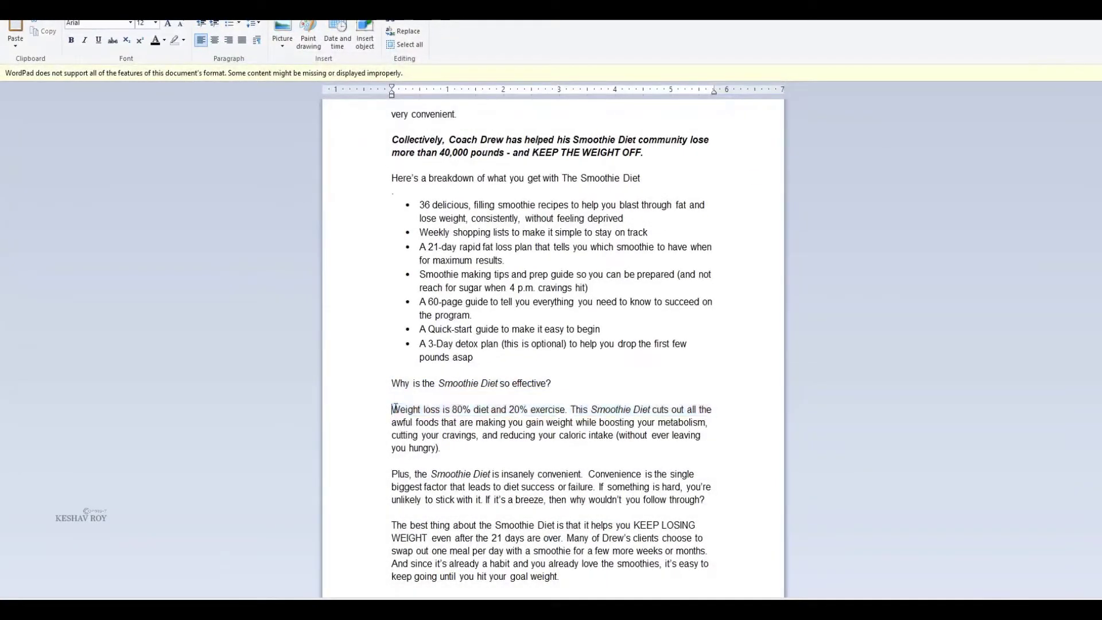
{"action": "left_click_drag", "start_coordinate": [393, 411], "coordinate": [722, 455]}
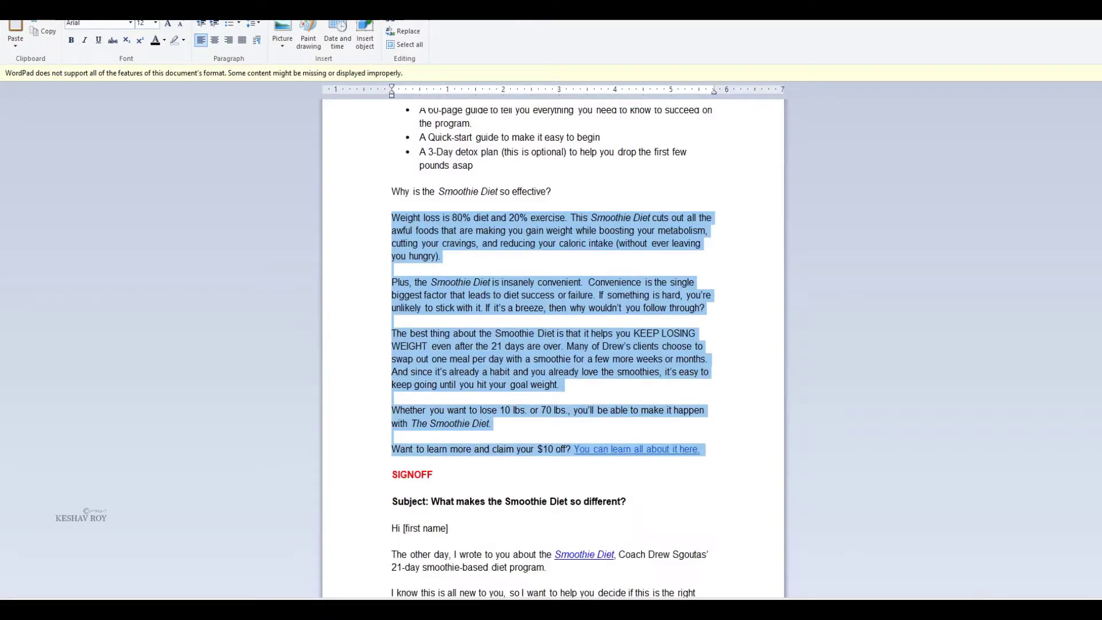
{"action": "key", "text": "ctrl+c"}
{"action": "key", "text": "alt+Tab"}
{"action": "key", "text": "ctrl+v"}
{"action": "scroll", "coordinate": [575, 293], "scroll_direction": "down", "scroll_amount": 2}
Select "You can learn all about it here.", then switch to Google Sites, open the "Diet And Exercising For Weight Loss" site in a new tab and copy its address
{"action": "left_click_drag", "start_coordinate": [702, 242], "coordinate": [548, 248]}
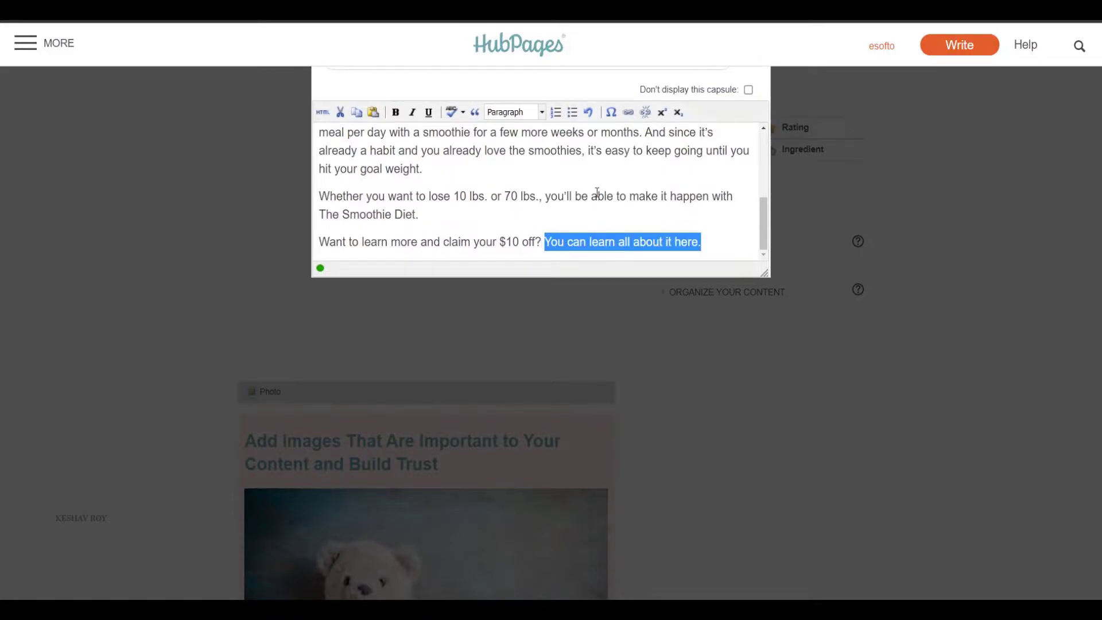
{"action": "left_click_drag", "start_coordinate": [542, 241], "coordinate": [707, 246]}
{"action": "key", "text": "ctrl+t"}
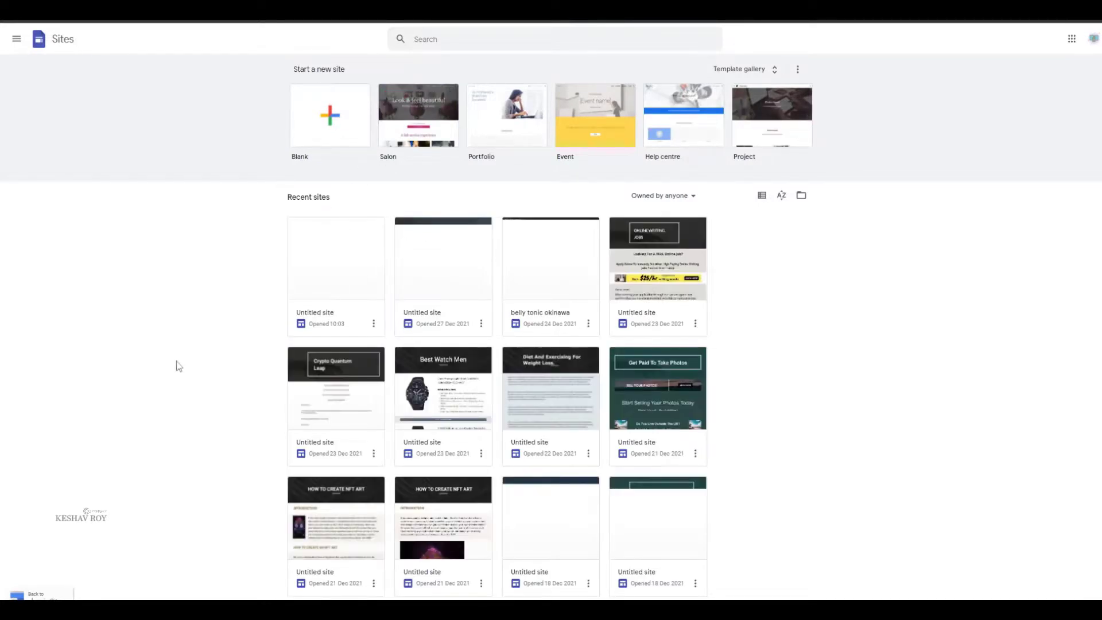
{"action": "scroll", "coordinate": [258, 299], "scroll_direction": "down", "scroll_amount": 5}
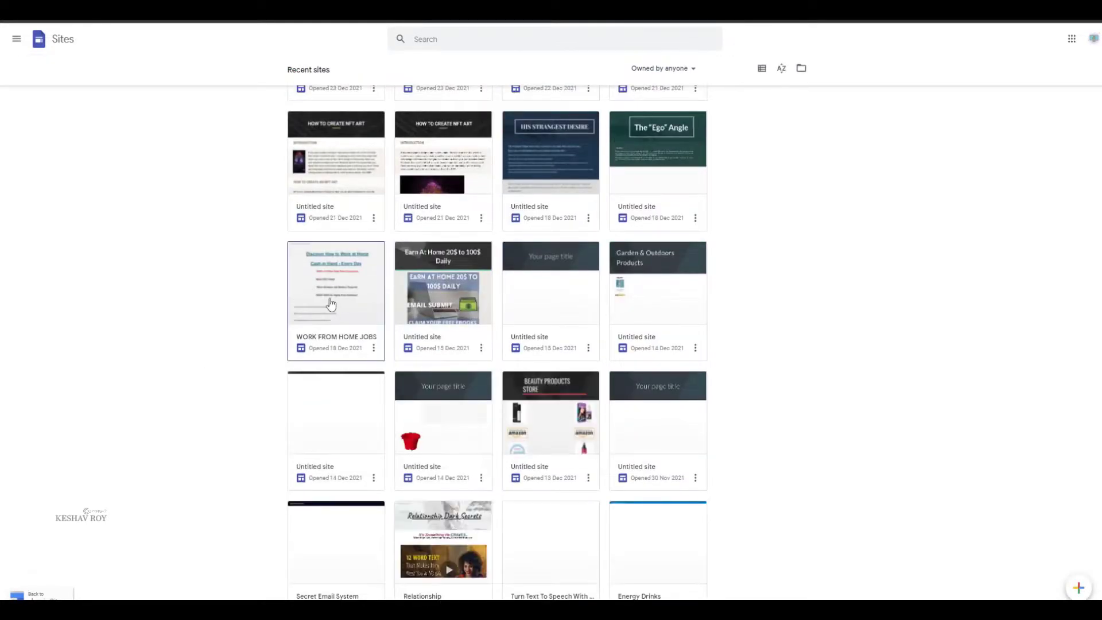
{"action": "scroll", "coordinate": [368, 324], "scroll_direction": "down", "scroll_amount": 4}
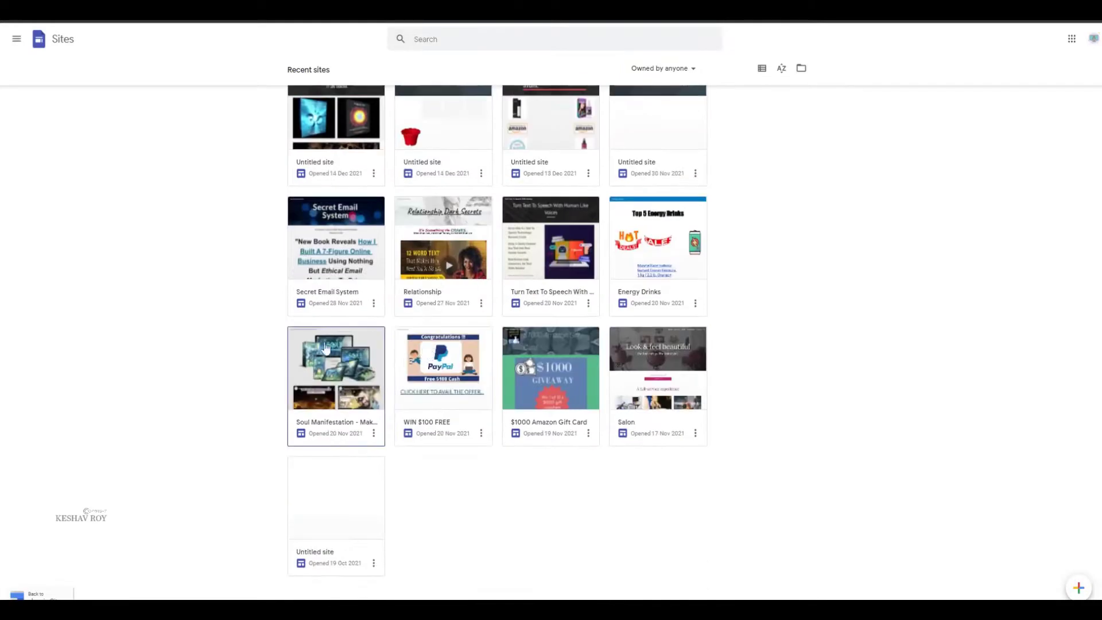
{"action": "scroll", "coordinate": [372, 327], "scroll_direction": "up", "scroll_amount": 3}
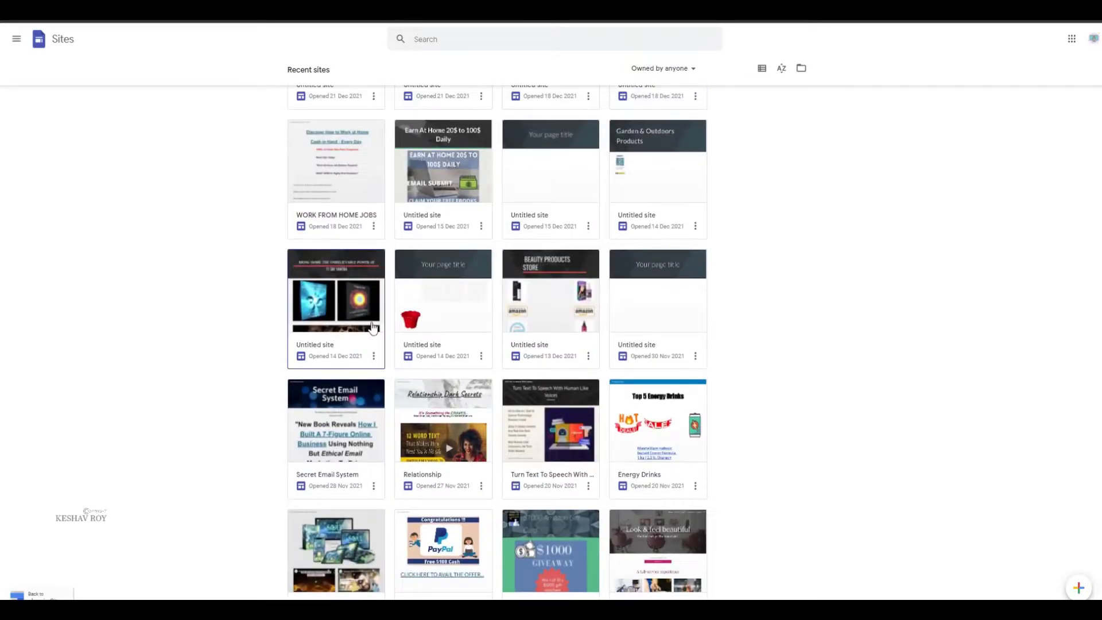
{"action": "scroll", "coordinate": [372, 327], "scroll_direction": "up", "scroll_amount": 8}
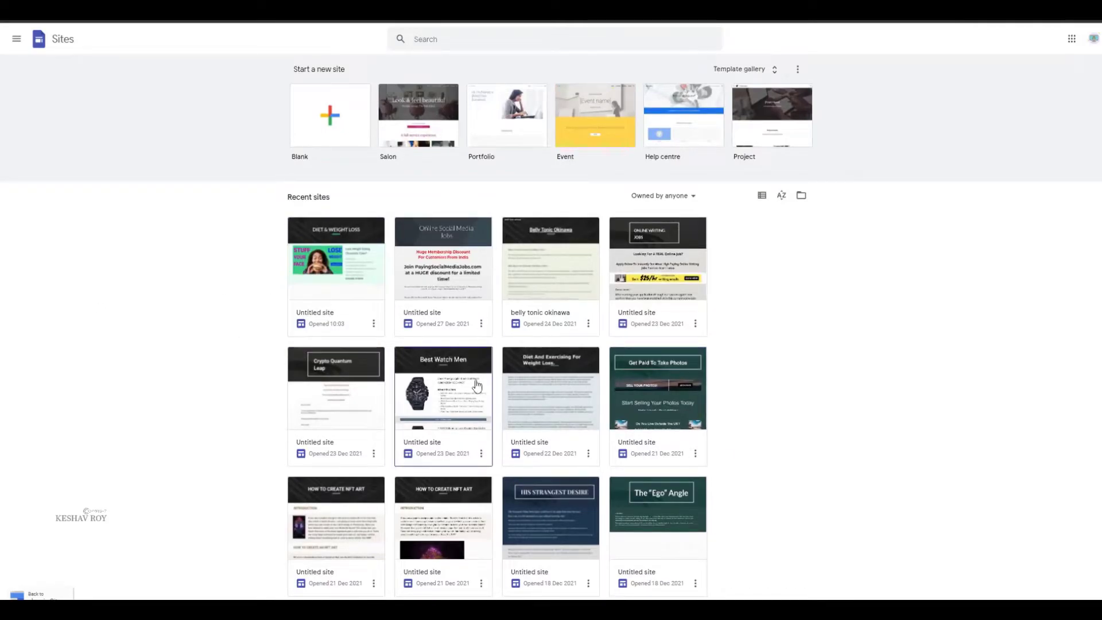
{"action": "scroll", "coordinate": [568, 388], "scroll_direction": "down", "scroll_amount": 4}
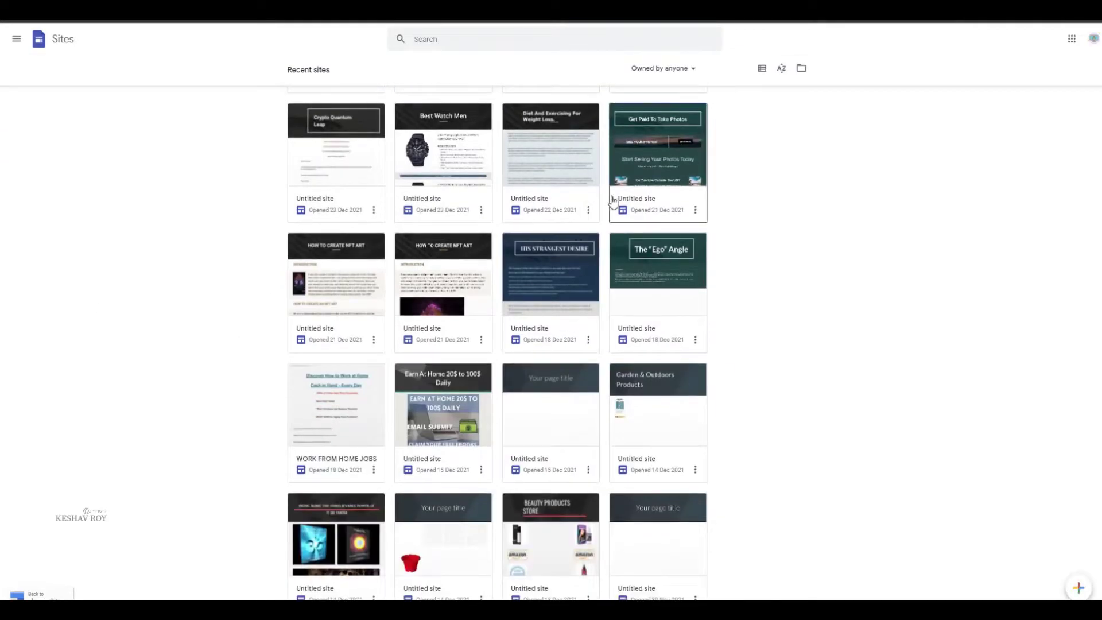
{"action": "left_click", "coordinate": [589, 209]}
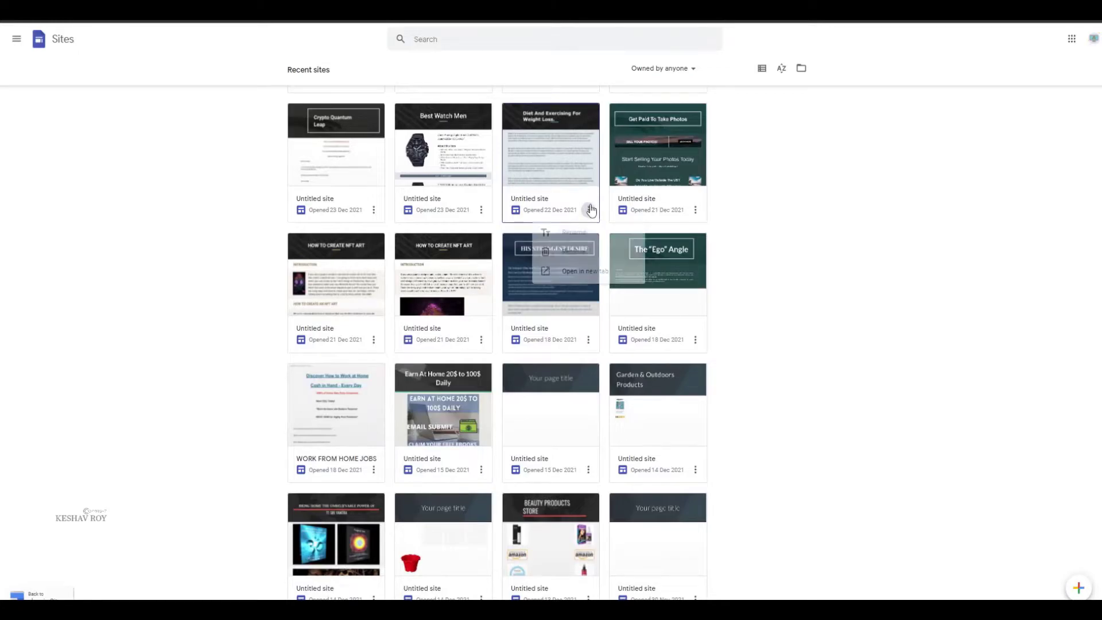
{"action": "left_click", "coordinate": [554, 270]}
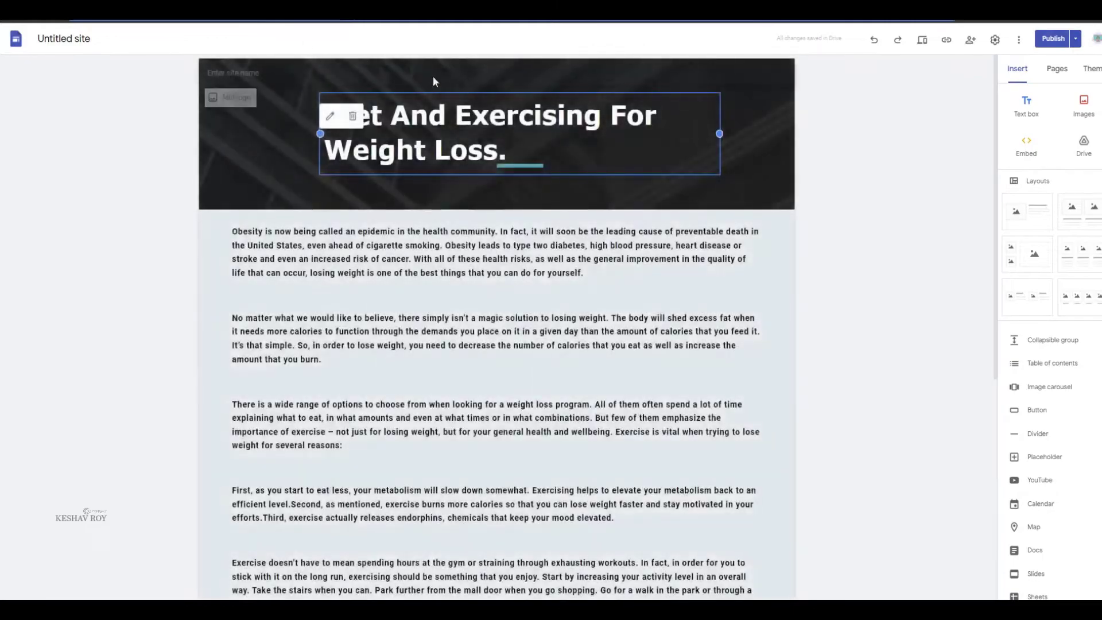
{"action": "scroll", "coordinate": [458, 174], "scroll_direction": "down", "scroll_amount": 8}
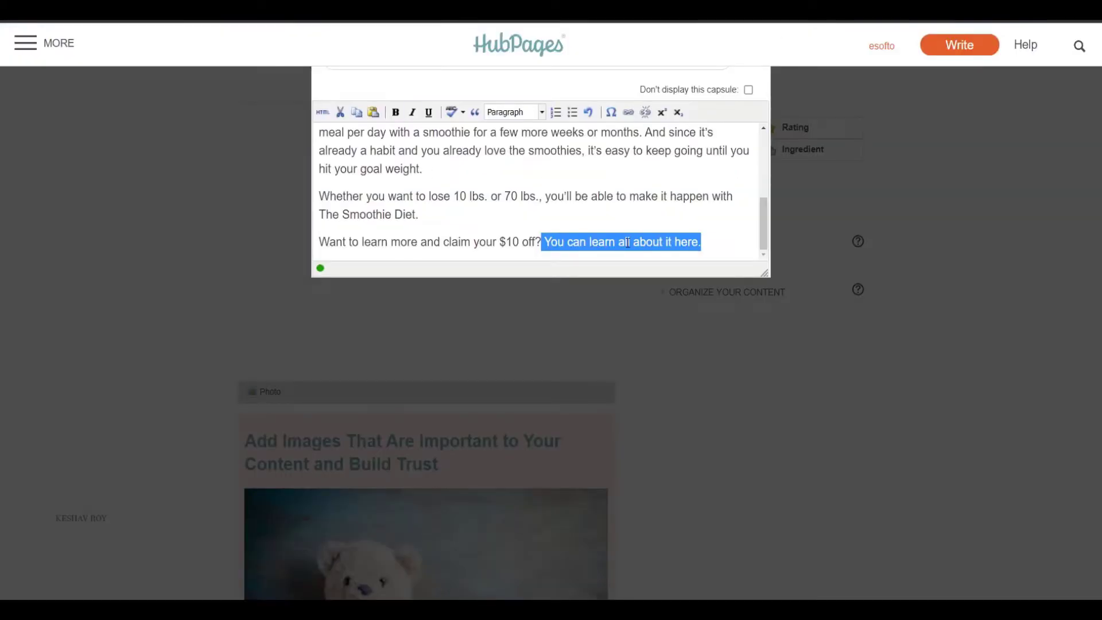
Format the "Want to learn more and claim your $10 off?" line in the HubPages text capsule as a block quote
{"action": "left_click", "coordinate": [644, 112]}
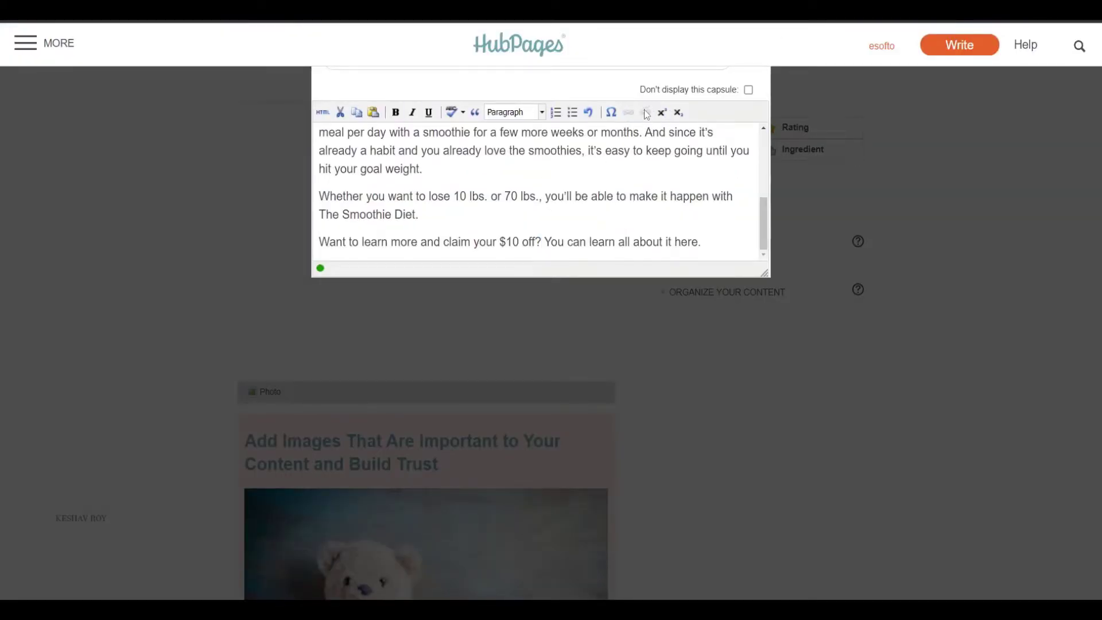
{"action": "left_click_drag", "start_coordinate": [702, 242], "coordinate": [547, 245]}
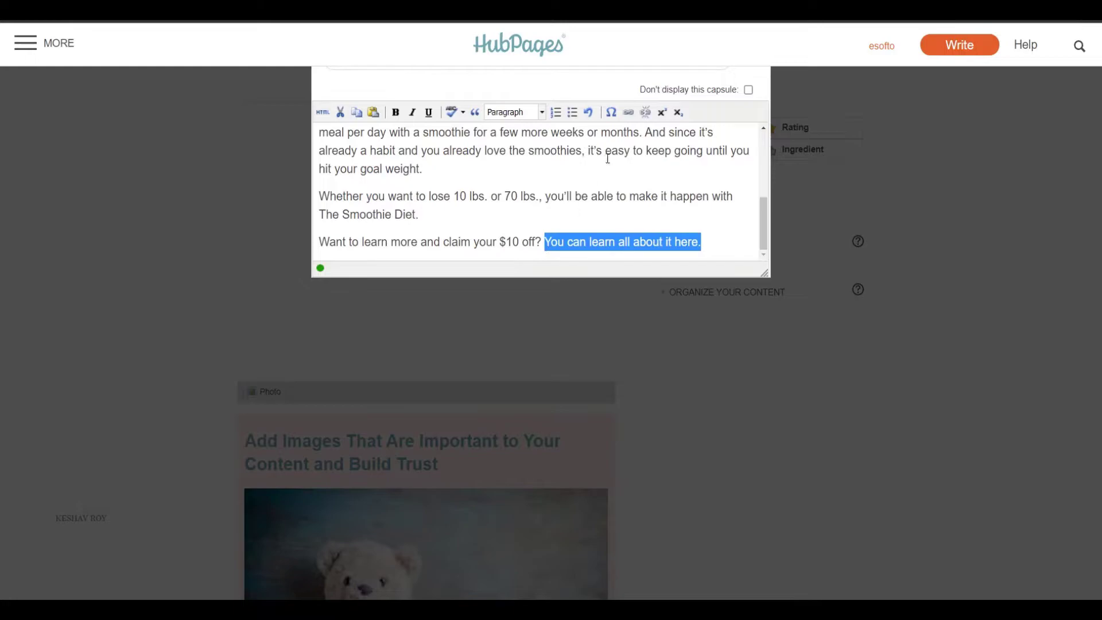
{"action": "left_click", "coordinate": [645, 112]}
{"action": "left_click_drag", "start_coordinate": [697, 232], "coordinate": [548, 243]}
{"action": "left_click", "coordinate": [474, 112]}
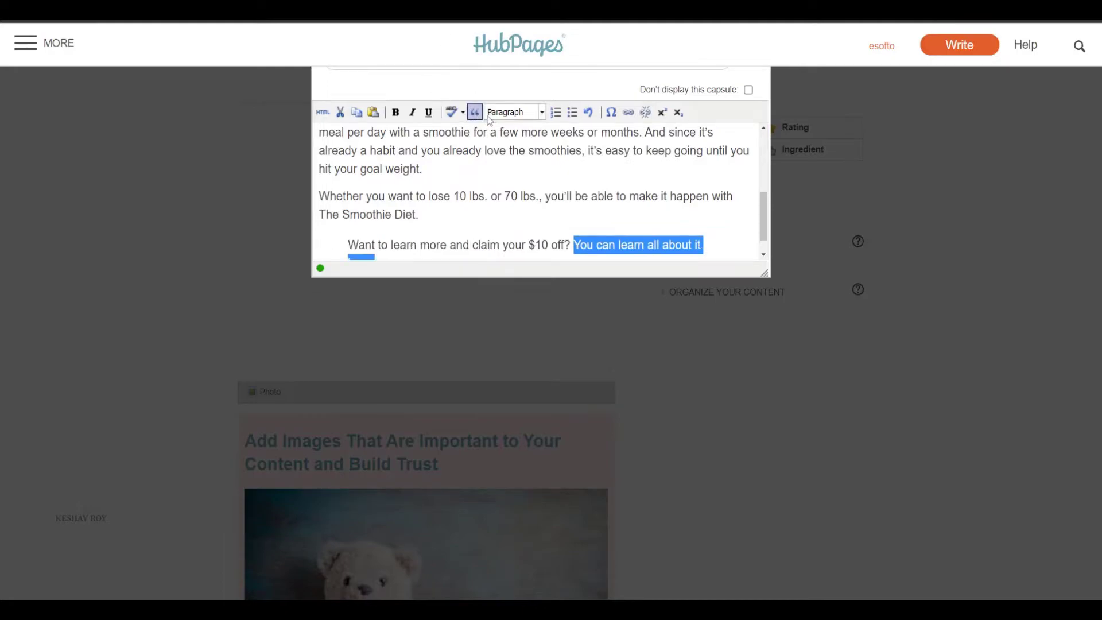
{"action": "scroll", "coordinate": [613, 229], "scroll_direction": "down", "scroll_amount": 1}
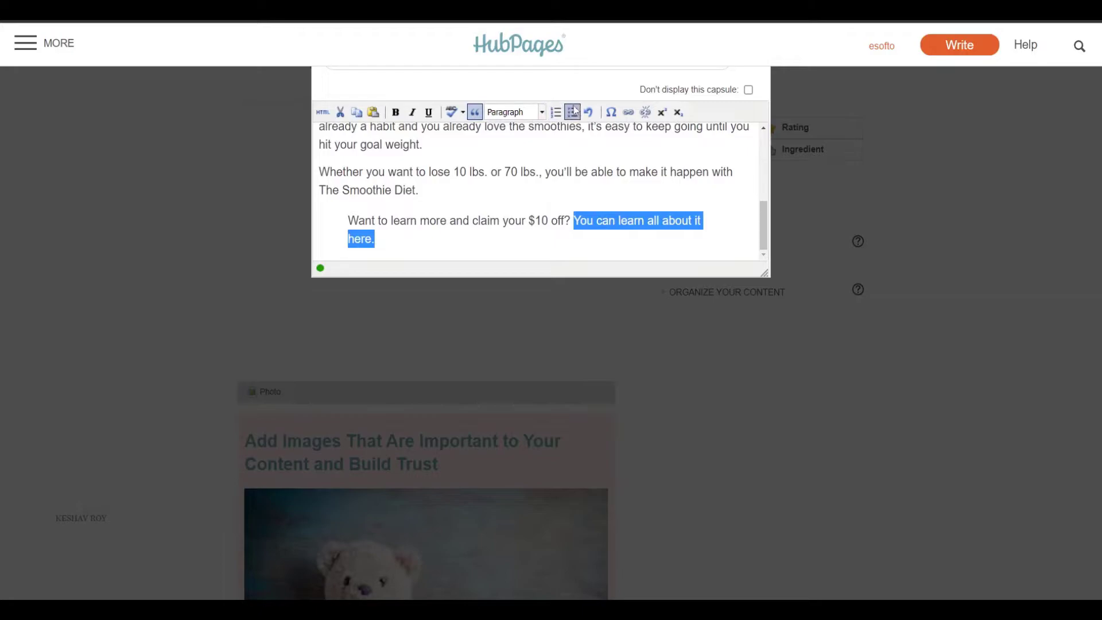
Link "You can learn all about it here." to the copied site address as an affiliate (nofollow) link and save the text capsule
{"action": "left_click", "coordinate": [628, 112]}
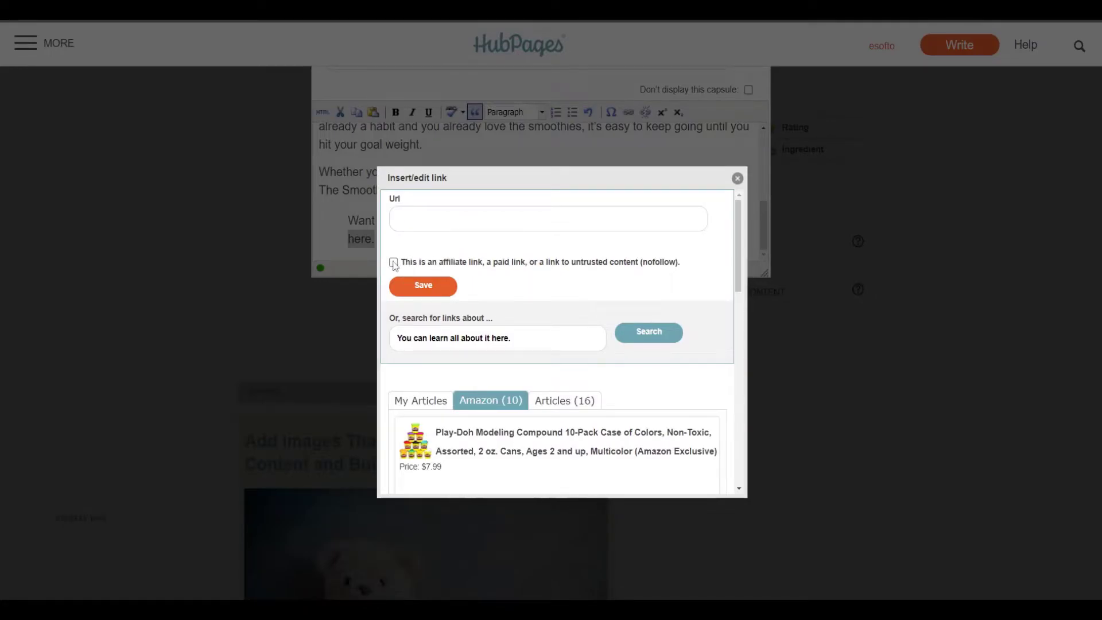
{"action": "key", "text": "ctrl+v"}
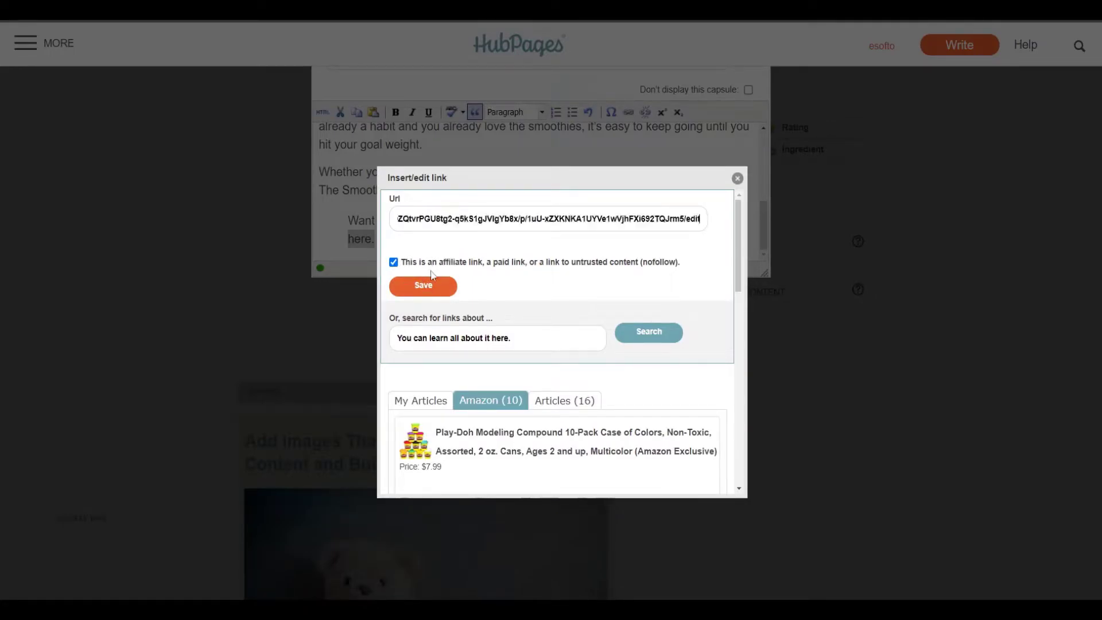
{"action": "left_click", "coordinate": [424, 287]}
{"action": "scroll", "coordinate": [441, 172], "scroll_direction": "up", "scroll_amount": 1}
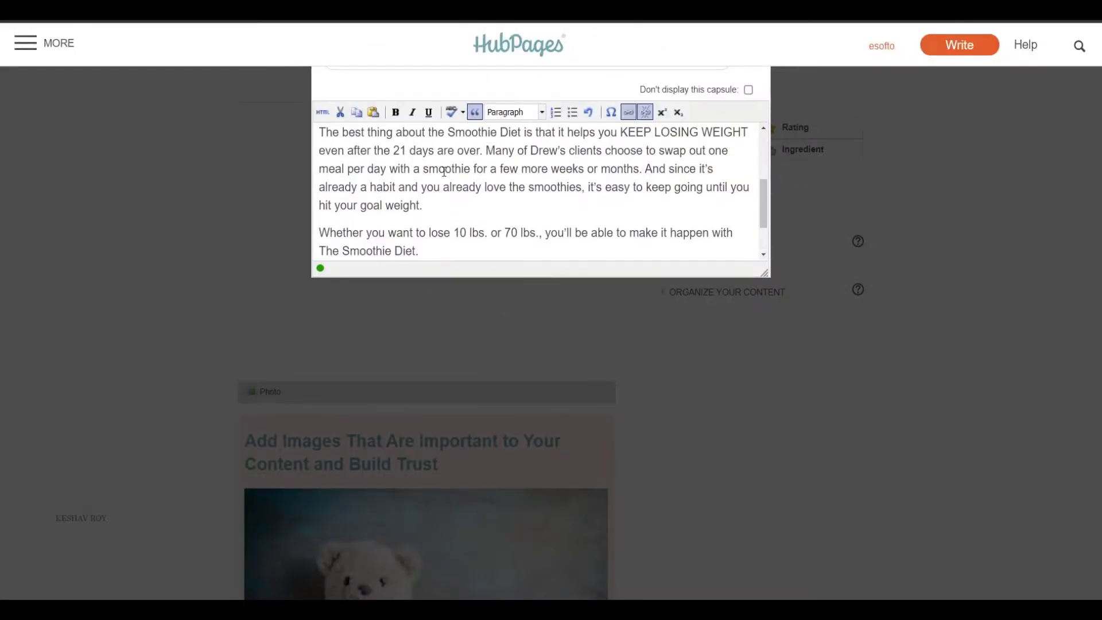
{"action": "left_click", "coordinate": [443, 170]}
{"action": "scroll", "coordinate": [678, 187], "scroll_direction": "down", "scroll_amount": 1}
{"action": "scroll", "coordinate": [750, 106], "scroll_direction": "up", "scroll_amount": 2}
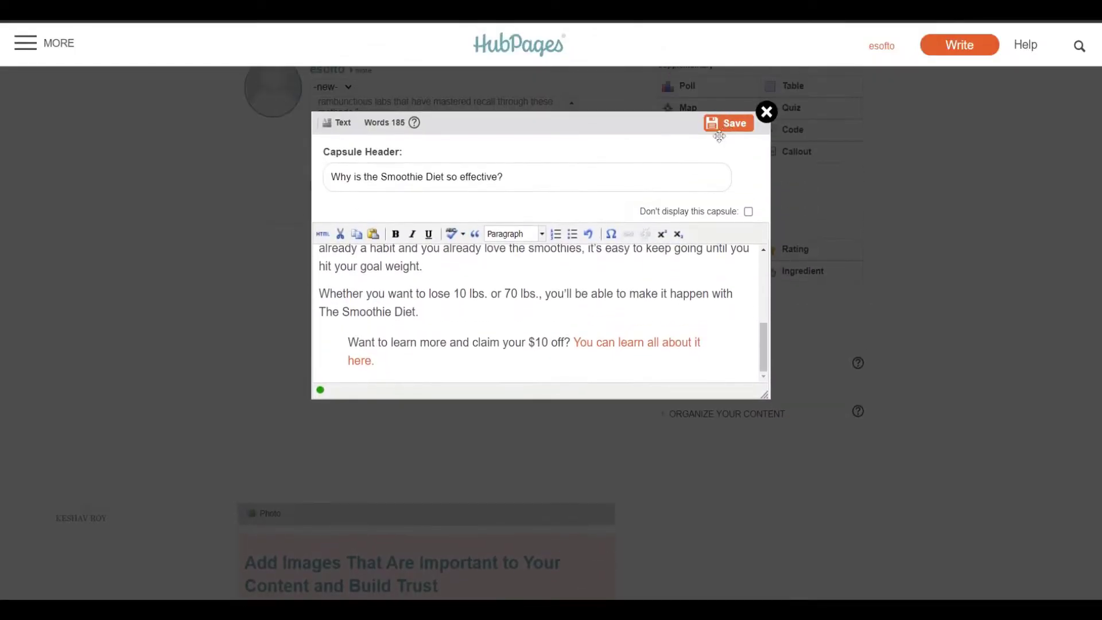
{"action": "left_click", "coordinate": [733, 124]}
Open the photo capsule's import-by-URL option and look through the Smoothie Diet sales page for a usable image
{"action": "scroll", "coordinate": [408, 411], "scroll_direction": "down", "scroll_amount": 7}
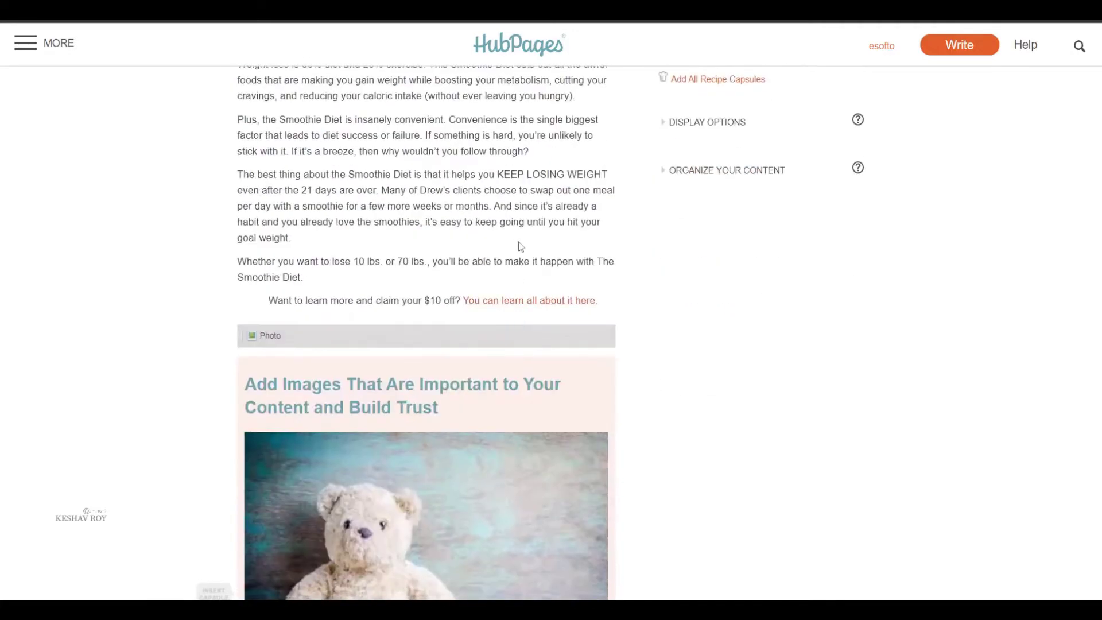
{"action": "left_click", "coordinate": [355, 226]}
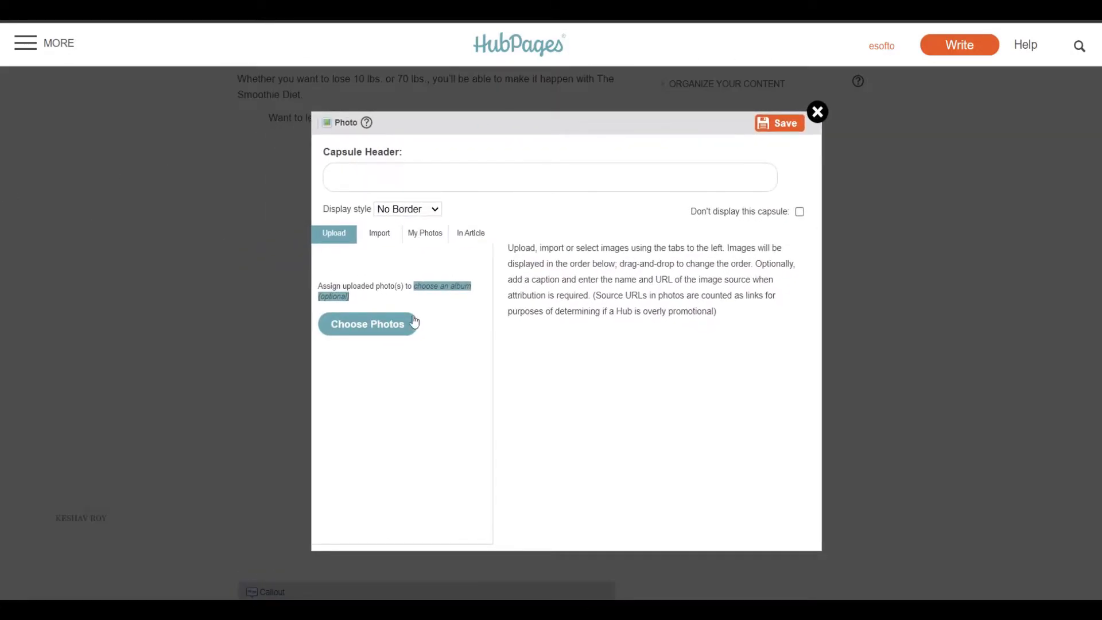
{"action": "left_click", "coordinate": [387, 232]}
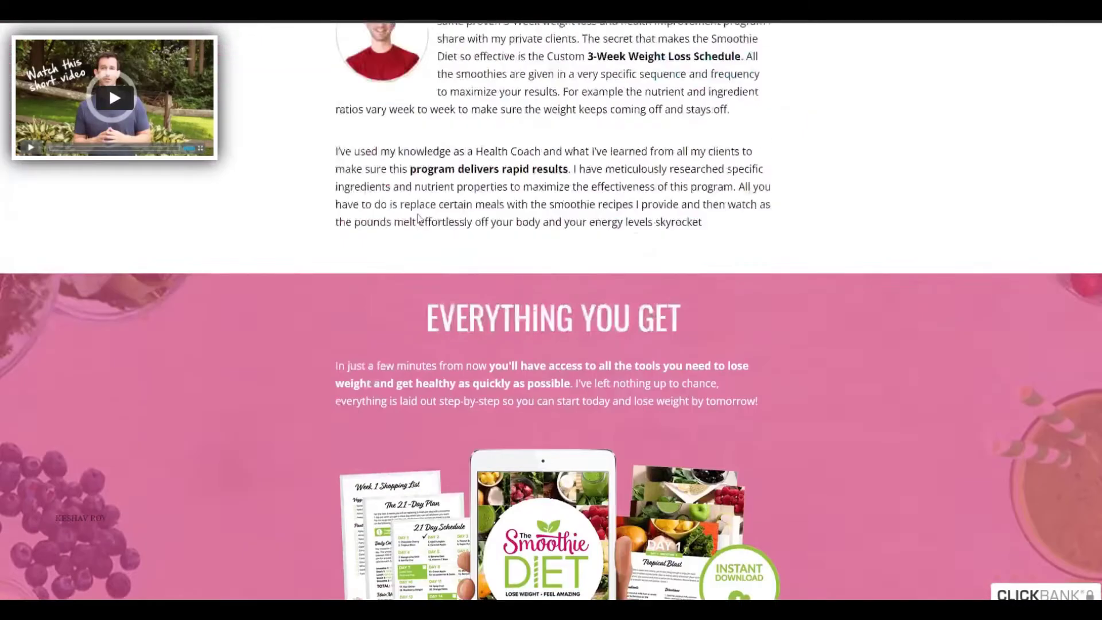
{"action": "scroll", "coordinate": [503, 212], "scroll_direction": "up", "scroll_amount": 5}
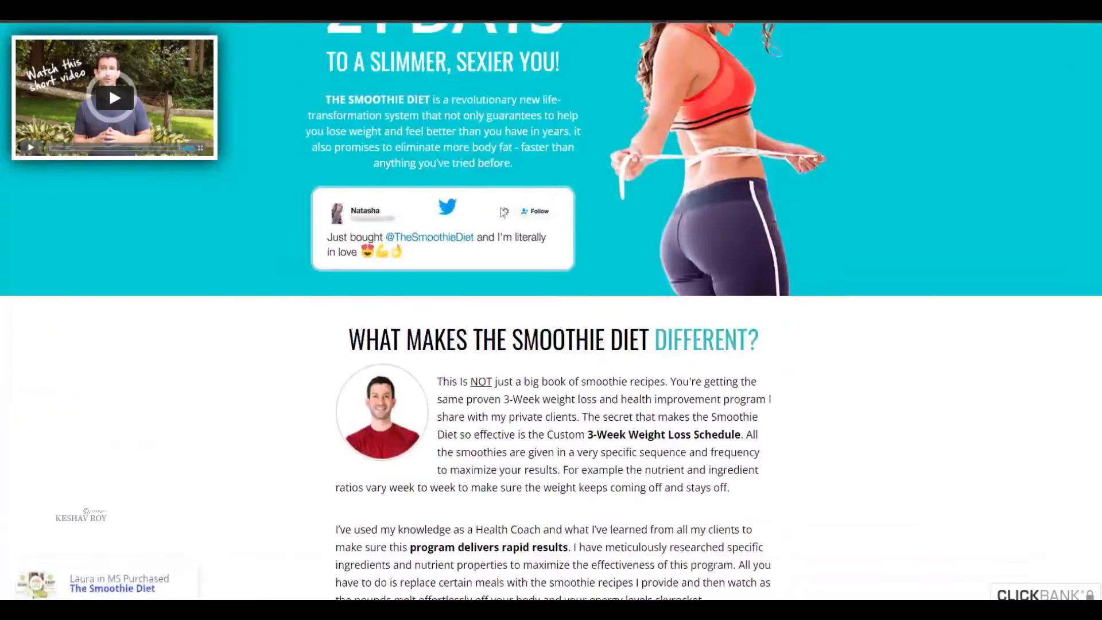
{"action": "scroll", "coordinate": [503, 212], "scroll_direction": "up", "scroll_amount": 15}
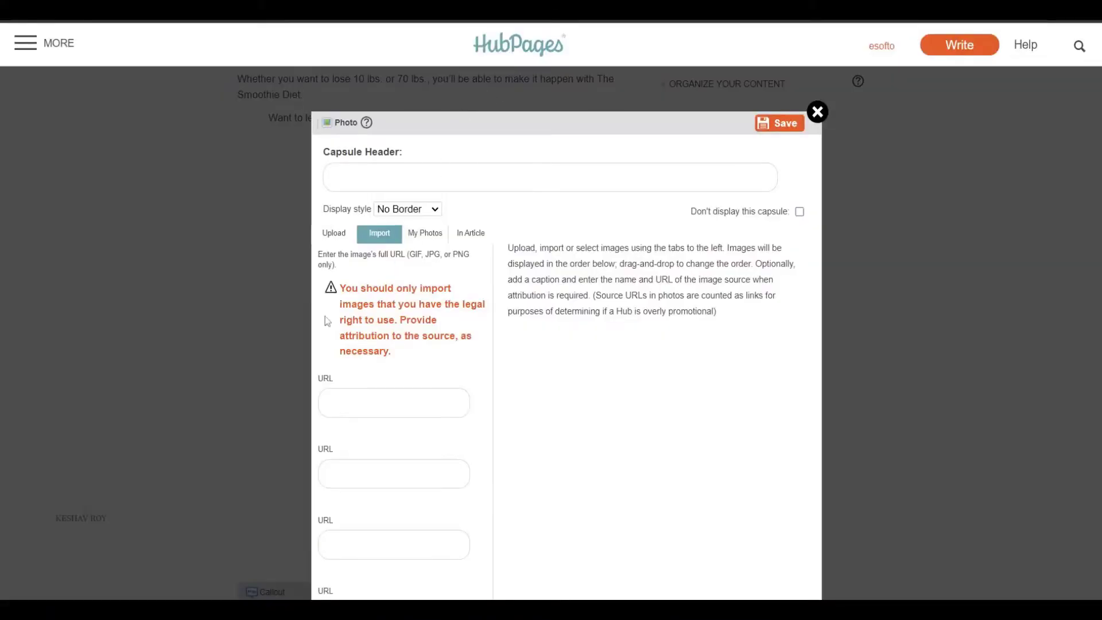
Set the photo capsule below the $10 off line to not be displayed and save it
{"action": "left_click", "coordinate": [425, 233]}
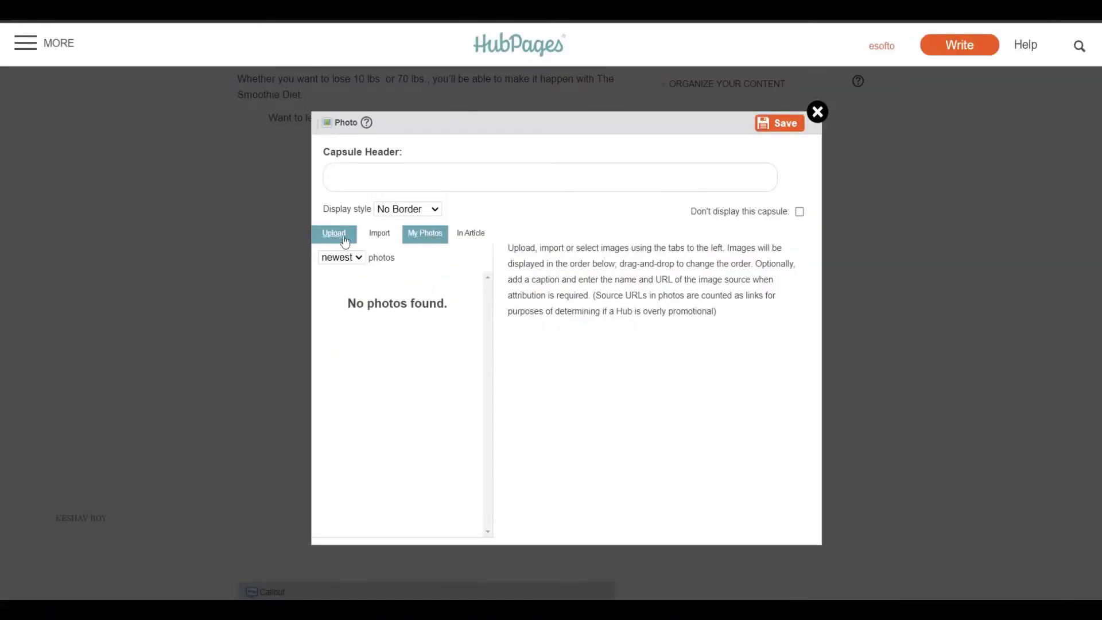
{"action": "left_click", "coordinate": [323, 236]}
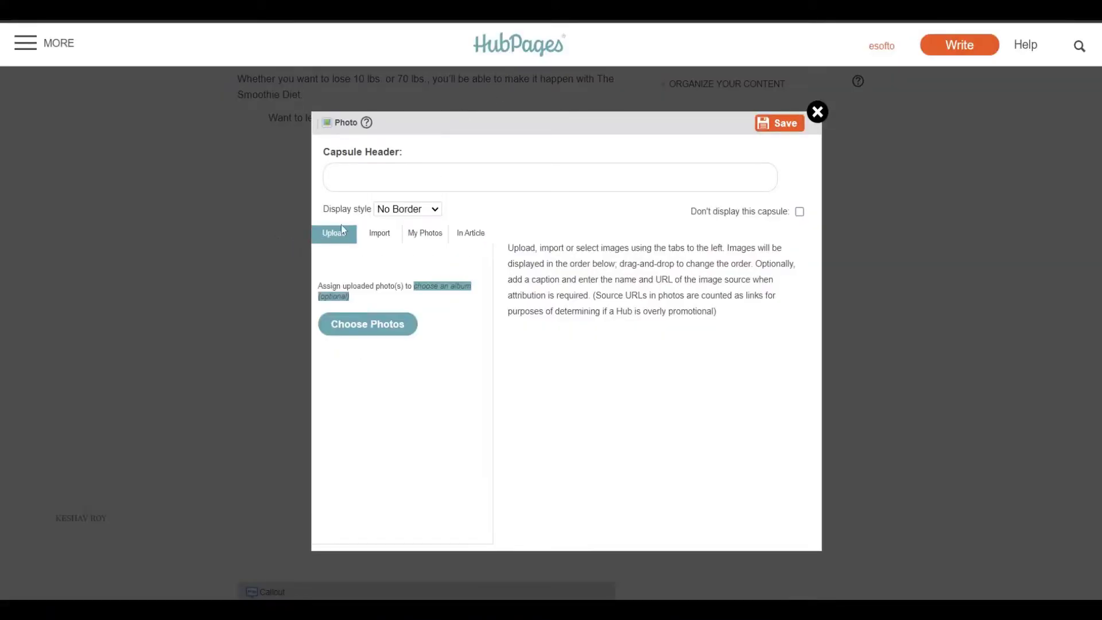
{"action": "left_click", "coordinate": [799, 211]}
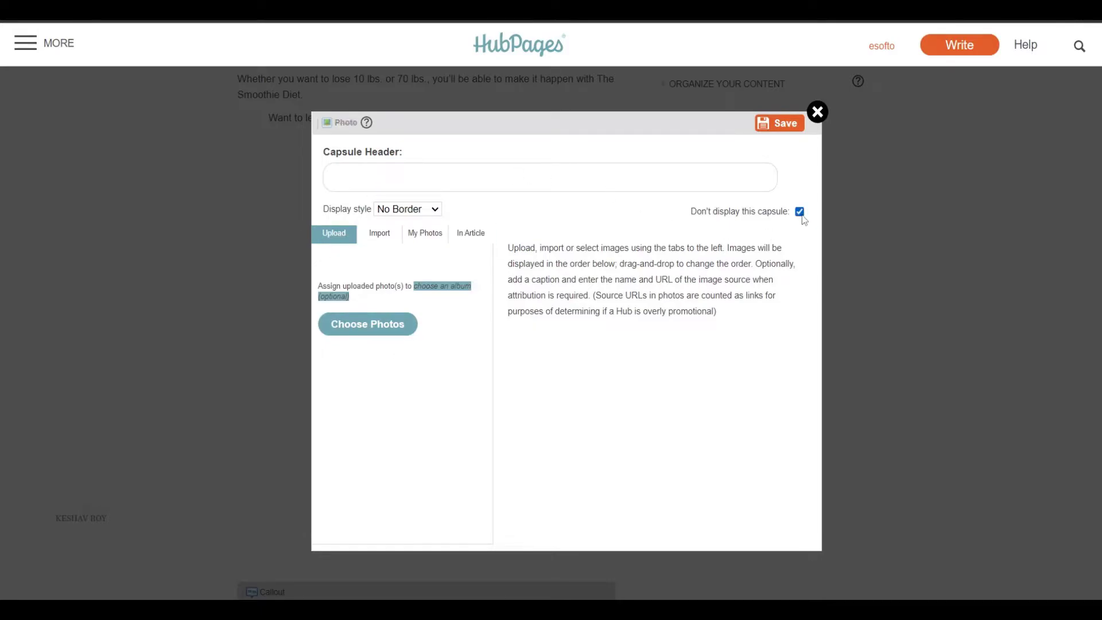
{"action": "left_click", "coordinate": [779, 123]}
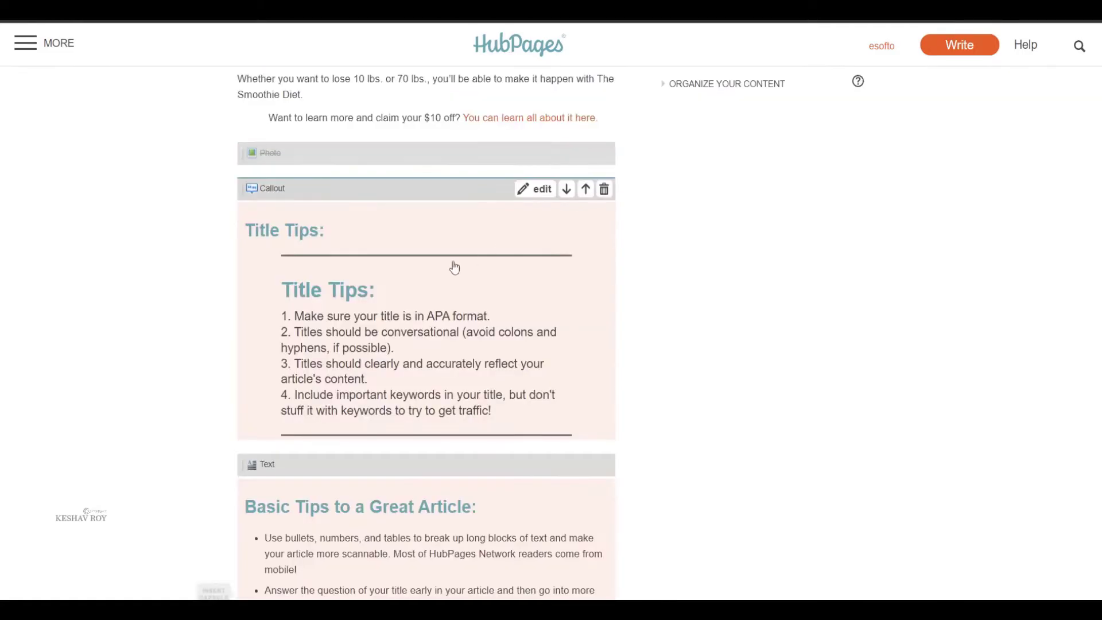
Hide the "Title Tips:" callout and the "Basic Tips to a Great Article:" text capsule from display, saving each one
{"action": "left_click", "coordinate": [541, 219]}
{"action": "left_click", "coordinate": [747, 210]}
{"action": "left_click", "coordinate": [729, 121]}
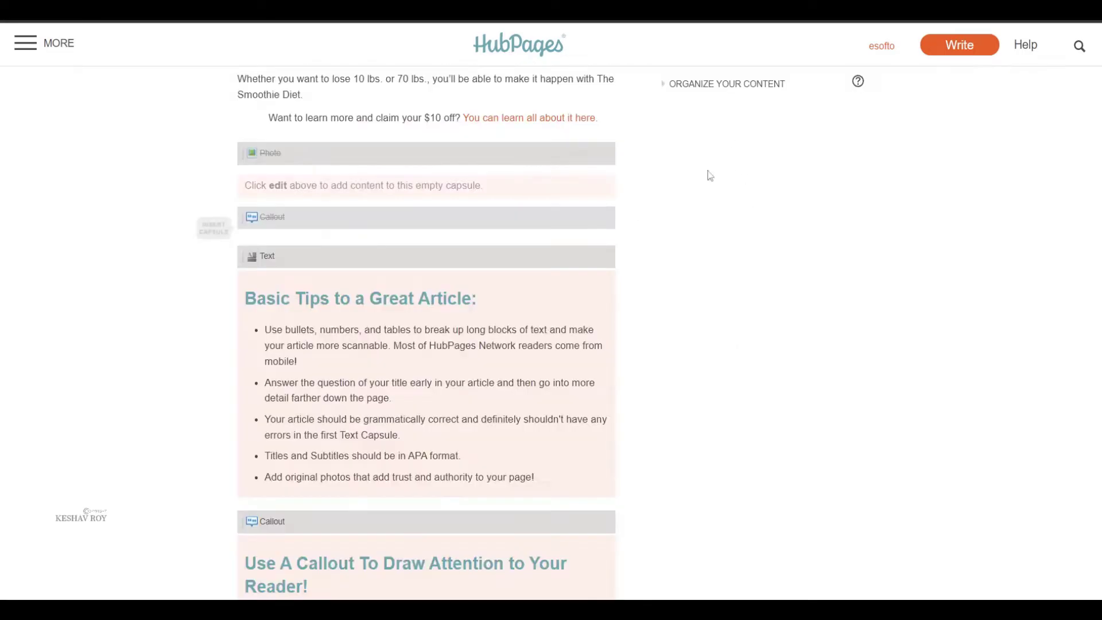
{"action": "left_click", "coordinate": [475, 130]}
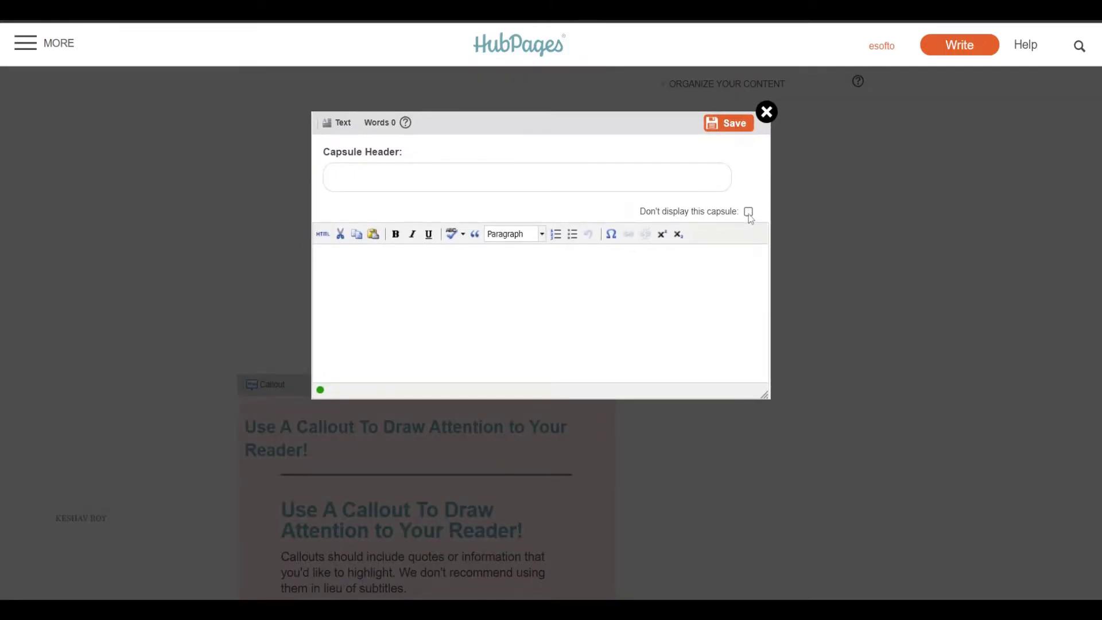
{"action": "left_click", "coordinate": [731, 124]}
Hide the "Use A Callout To Draw Attention to Your Reader!" callout and the "5 Ways to Build Reader Trust" text capsule, saving each one
{"action": "left_click", "coordinate": [455, 143]}
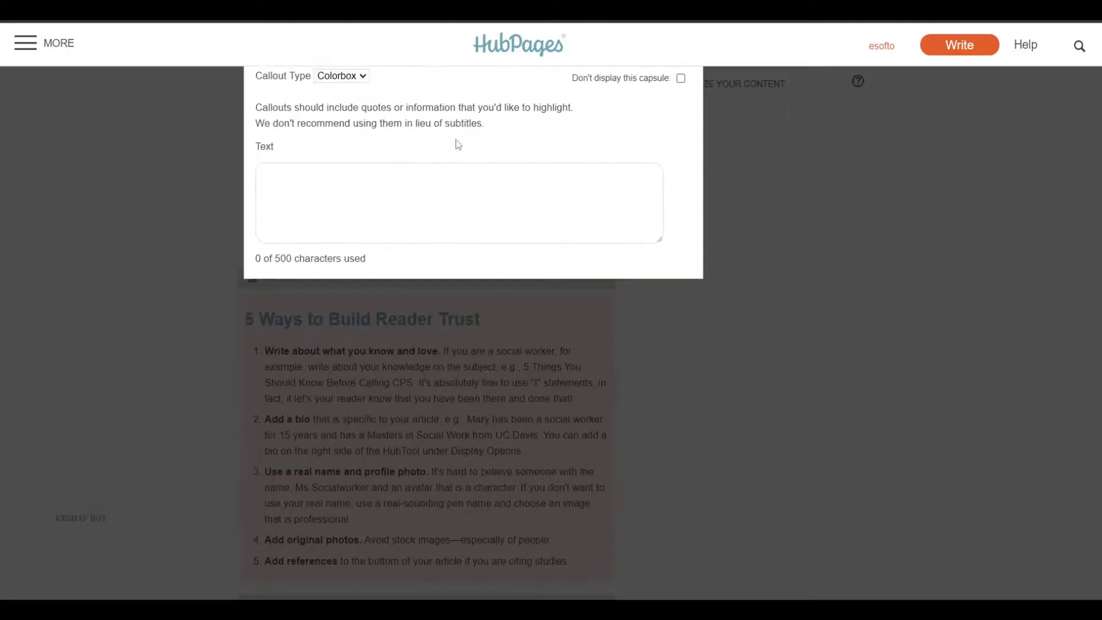
{"action": "left_click", "coordinate": [748, 211]}
{"action": "left_click", "coordinate": [731, 123]}
{"action": "left_click", "coordinate": [521, 217]}
{"action": "left_click", "coordinate": [748, 211]}
{"action": "left_click", "coordinate": [746, 122]}
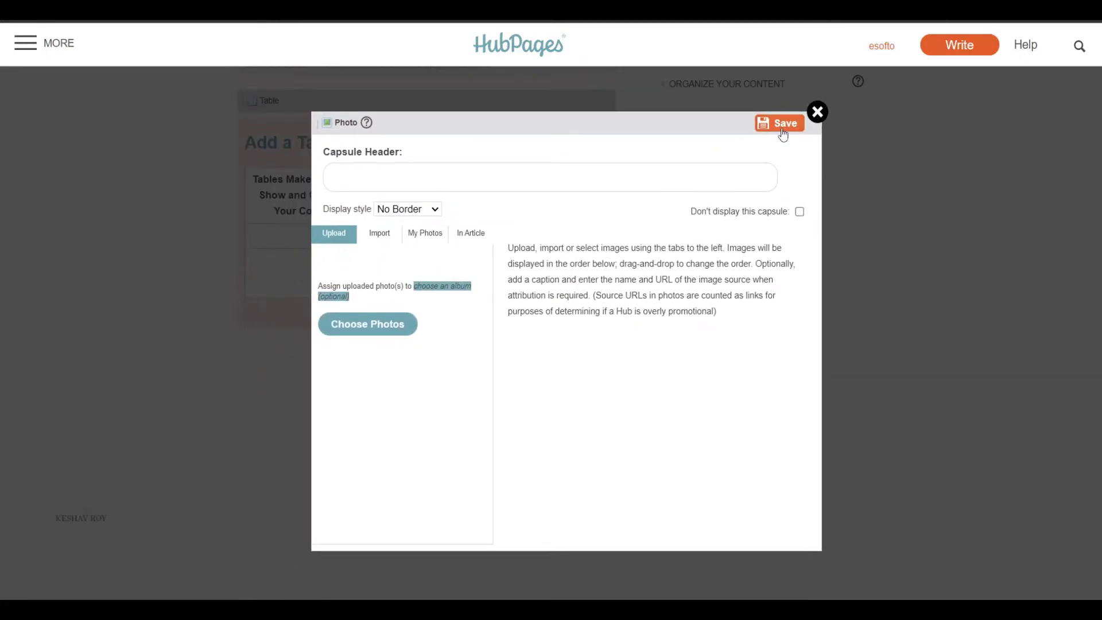
Hide the table capsule and the "Add Another Original Image Here" photo capsule from display, saving each one
{"action": "left_click", "coordinate": [816, 112]}
{"action": "left_click", "coordinate": [453, 260]}
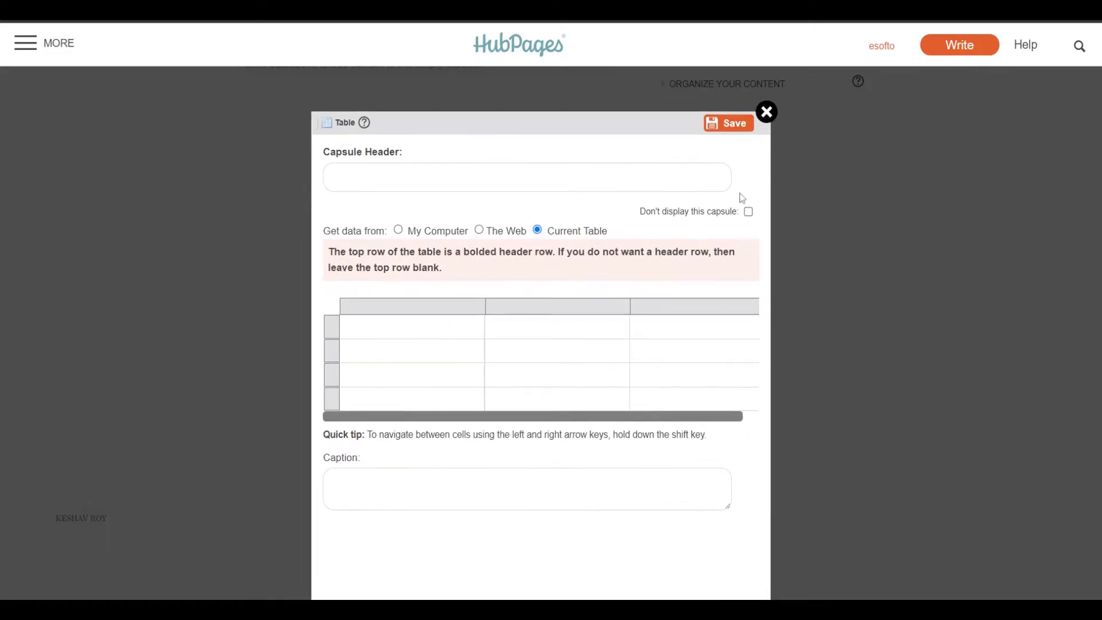
{"action": "left_click", "coordinate": [748, 212]}
{"action": "left_click", "coordinate": [729, 123]}
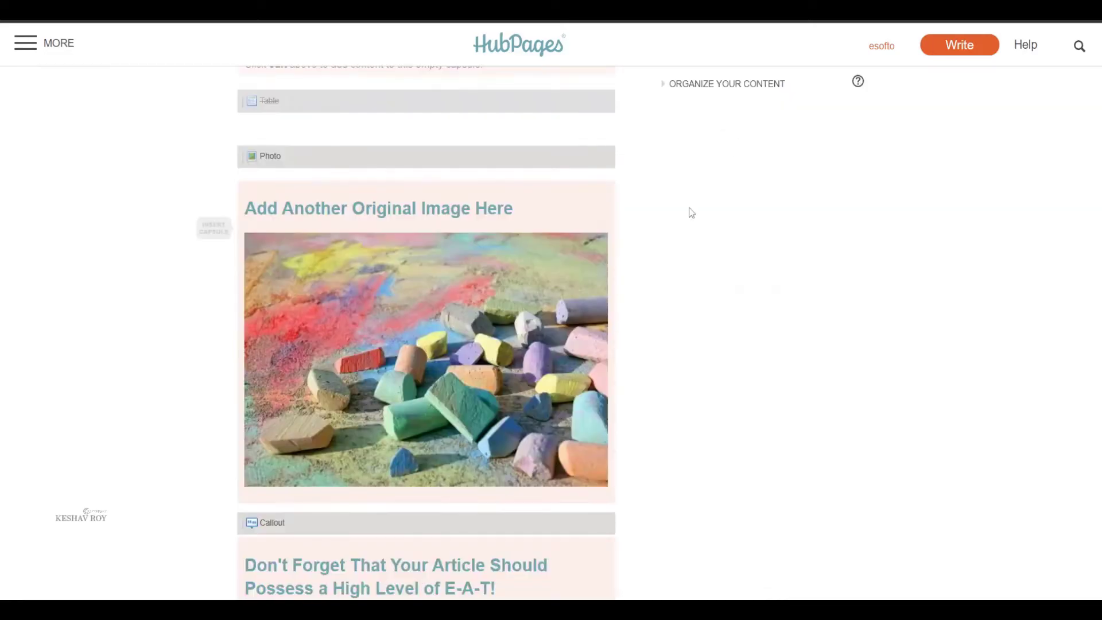
{"action": "left_click", "coordinate": [481, 249]}
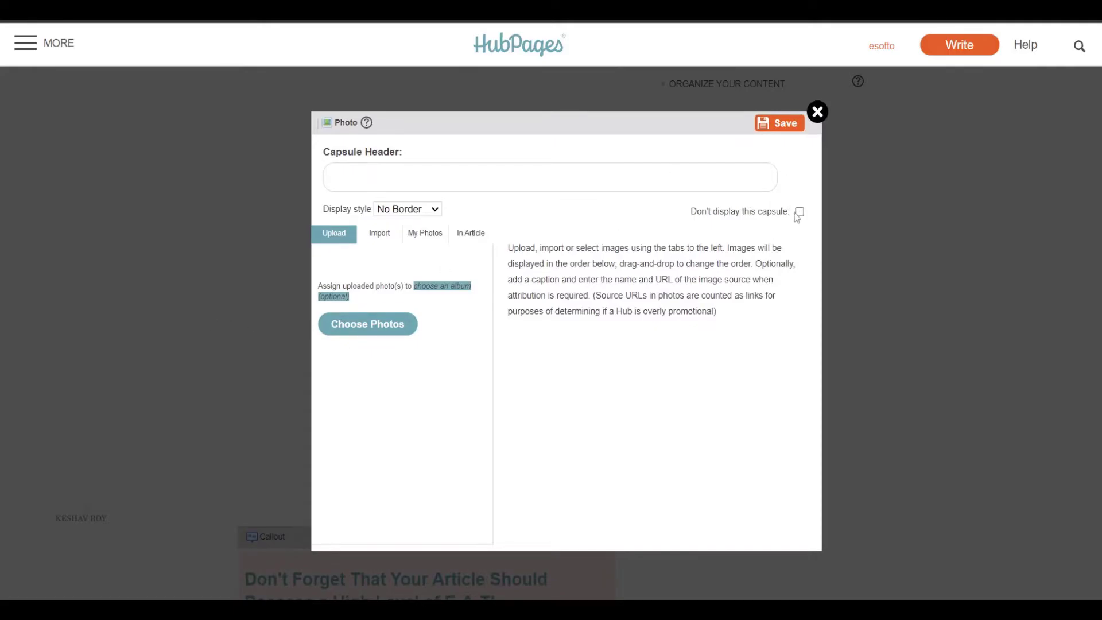
{"action": "left_click", "coordinate": [780, 123]}
Hide the E-A-T callout and the "Keep Breaking Up Your Content With Clear Subtitles" text capsule from display, saving each one
{"action": "scroll", "coordinate": [475, 305], "scroll_direction": "down", "scroll_amount": 4}
{"action": "scroll", "coordinate": [433, 286], "scroll_direction": "up", "scroll_amount": 2}
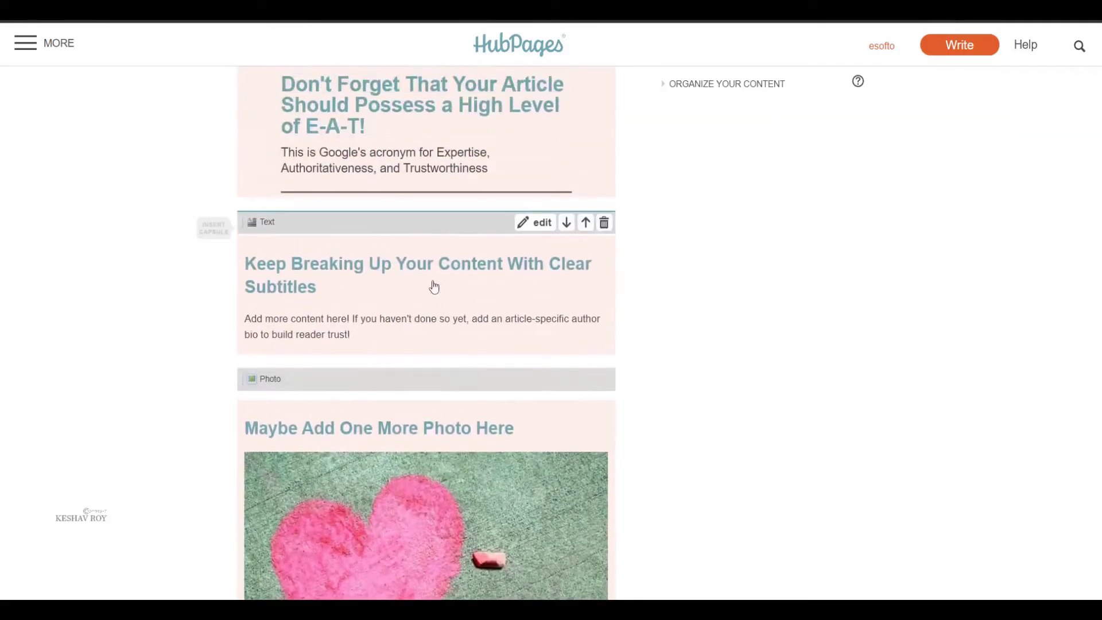
{"action": "scroll", "coordinate": [444, 404], "scroll_direction": "up", "scroll_amount": 3}
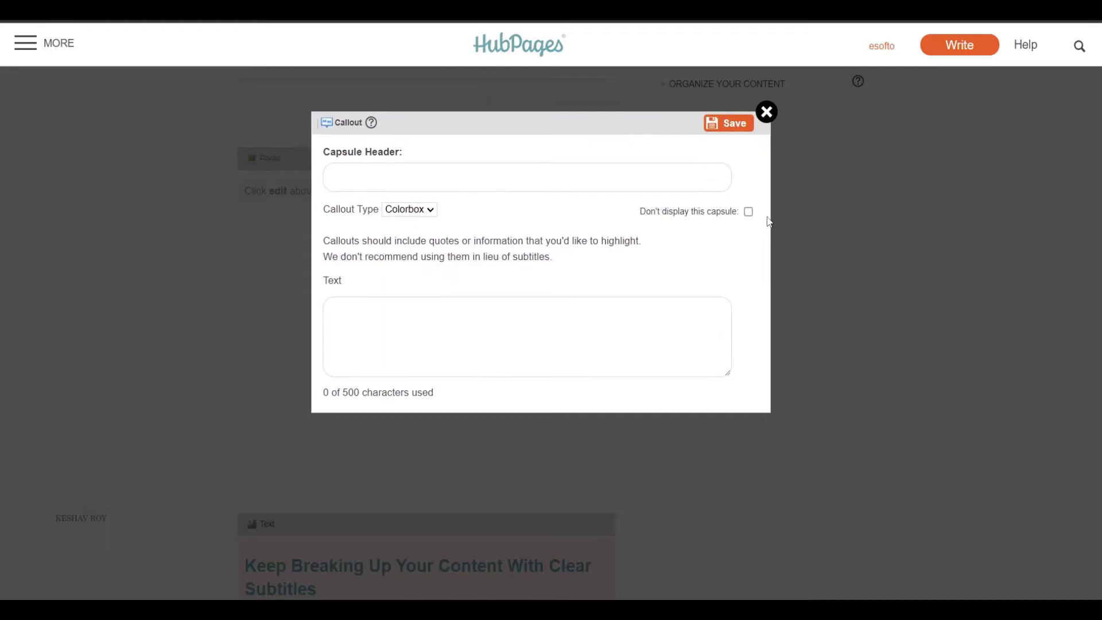
{"action": "left_click", "coordinate": [748, 211]}
{"action": "left_click", "coordinate": [731, 122]}
{"action": "scroll", "coordinate": [436, 322], "scroll_direction": "down", "scroll_amount": 1}
{"action": "left_click", "coordinate": [447, 270]}
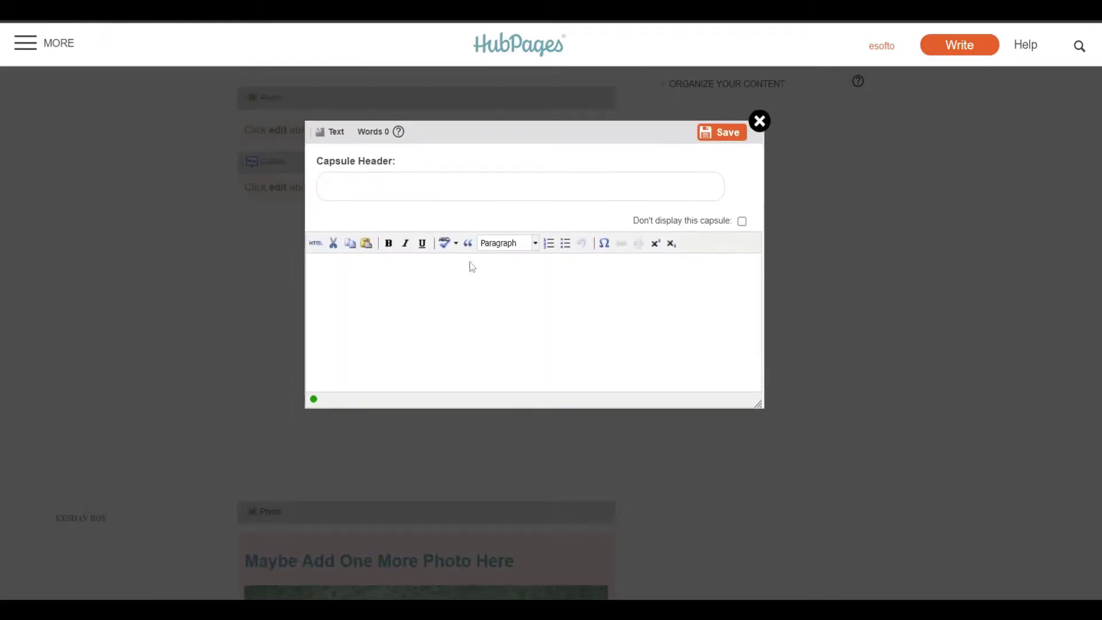
{"action": "left_click", "coordinate": [748, 212]}
{"action": "left_click", "coordinate": [730, 123]}
Set the "9 Tips to Get an Article on a HubPages Network Site" text capsule to not be displayed and save it
{"action": "scroll", "coordinate": [499, 309], "scroll_direction": "down", "scroll_amount": 6}
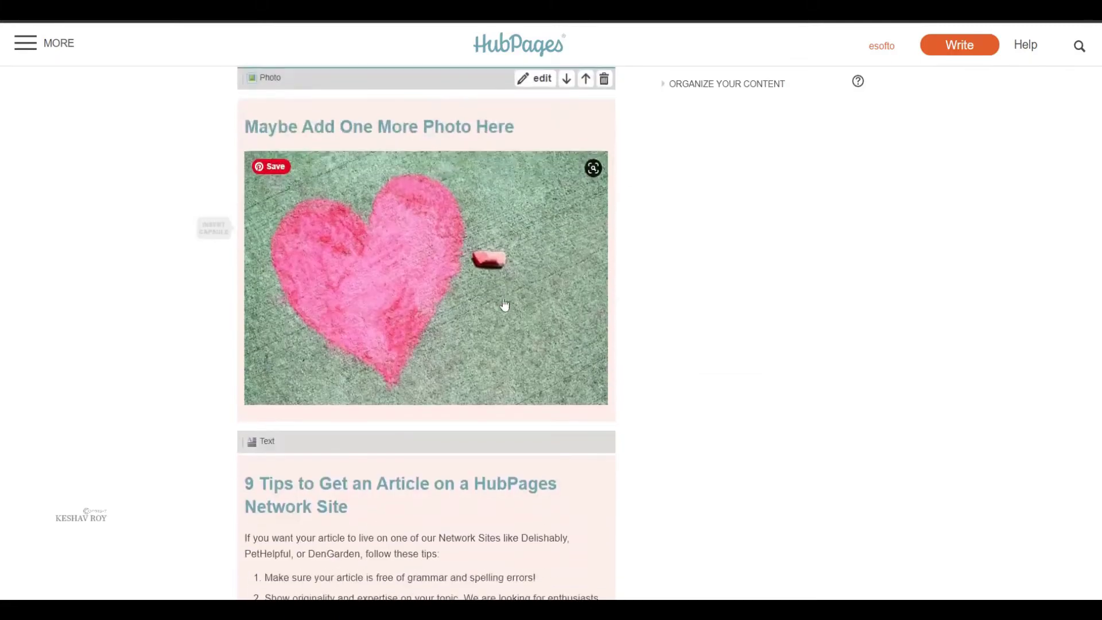
{"action": "scroll", "coordinate": [482, 324], "scroll_direction": "down", "scroll_amount": 8}
{"action": "scroll", "coordinate": [396, 364], "scroll_direction": "up", "scroll_amount": 6}
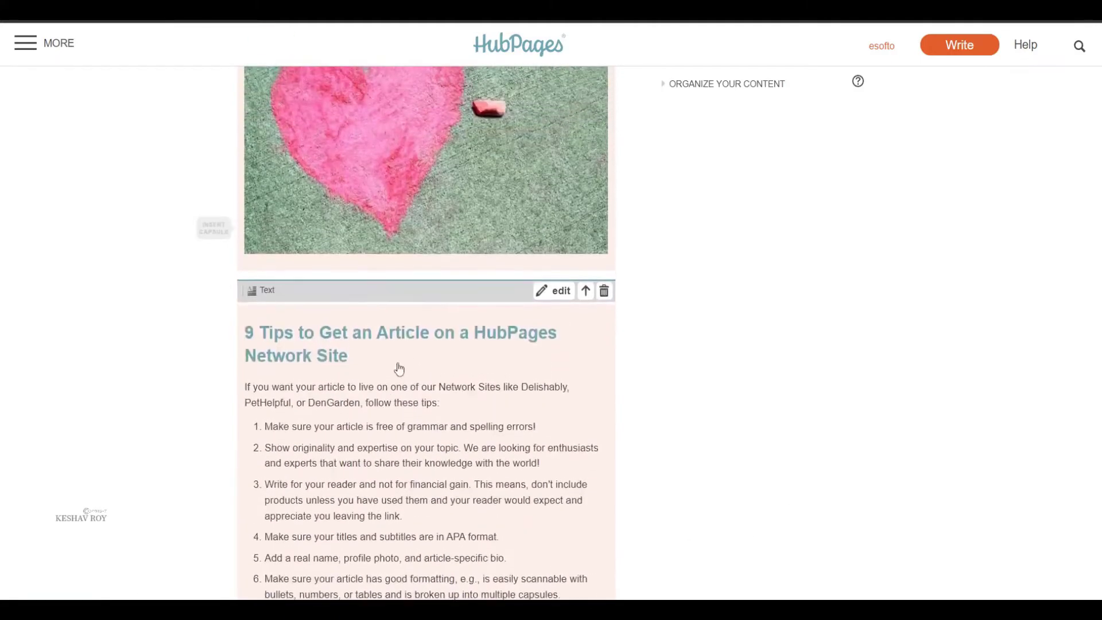
{"action": "left_click", "coordinate": [430, 337]}
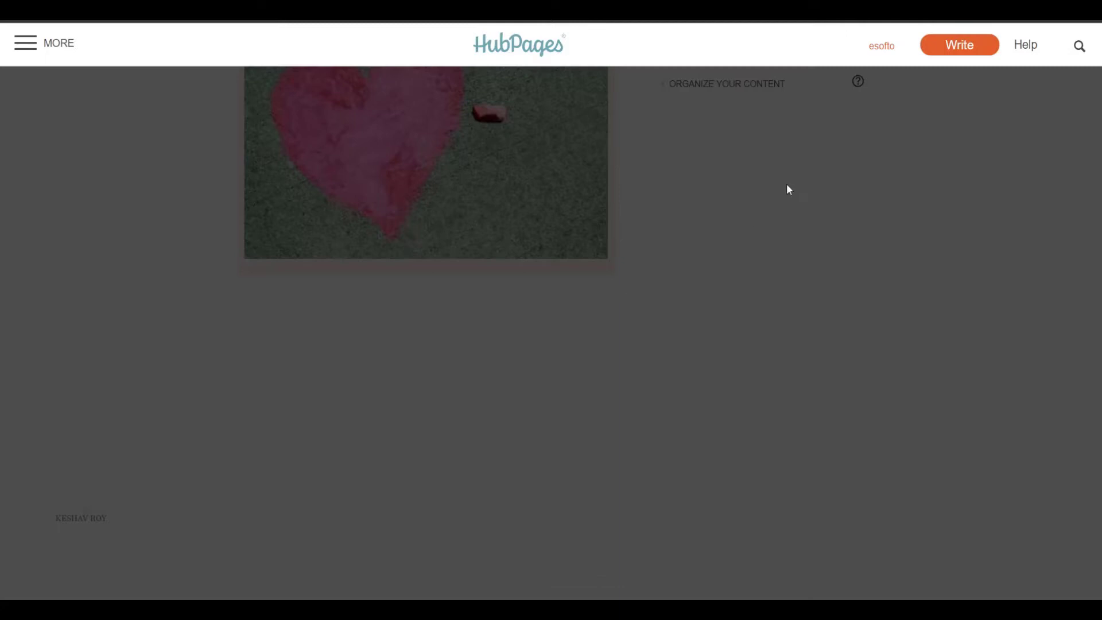
{"action": "left_click", "coordinate": [748, 212]}
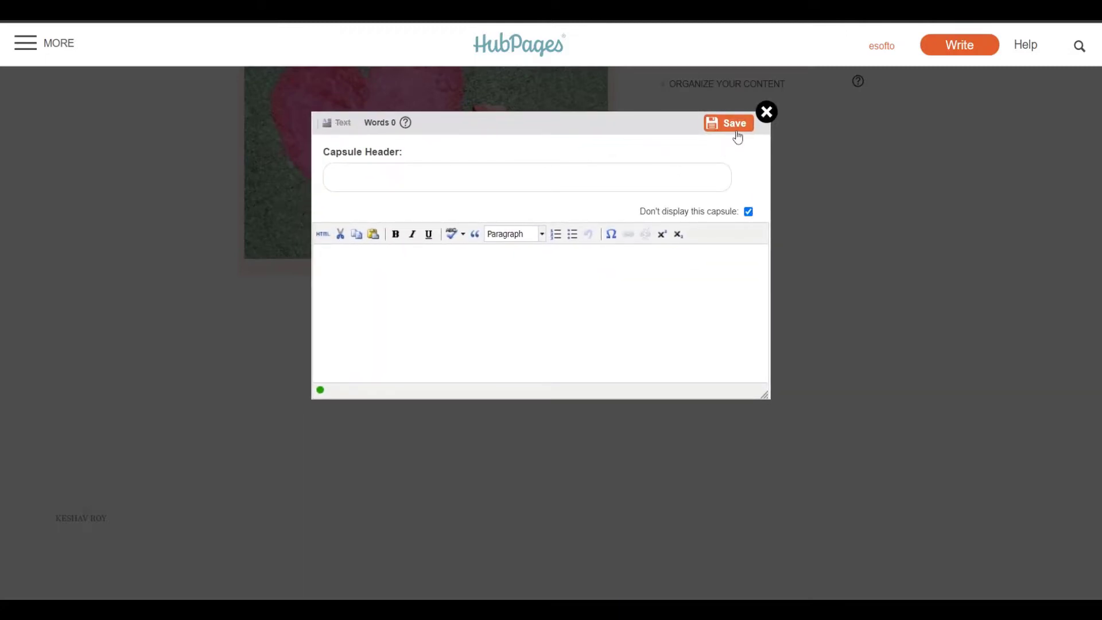
{"action": "left_click", "coordinate": [734, 129]}
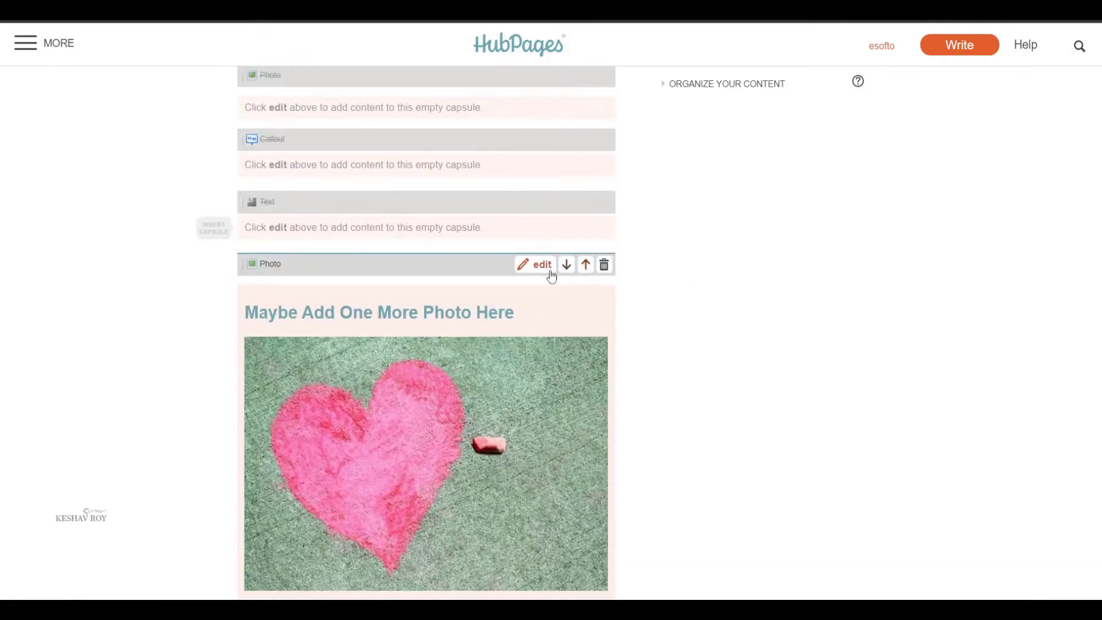
Open the "Maybe Add One More Photo Here" photo capsule for editing and go to pexels.com in a new tab
{"action": "left_click", "coordinate": [555, 272]}
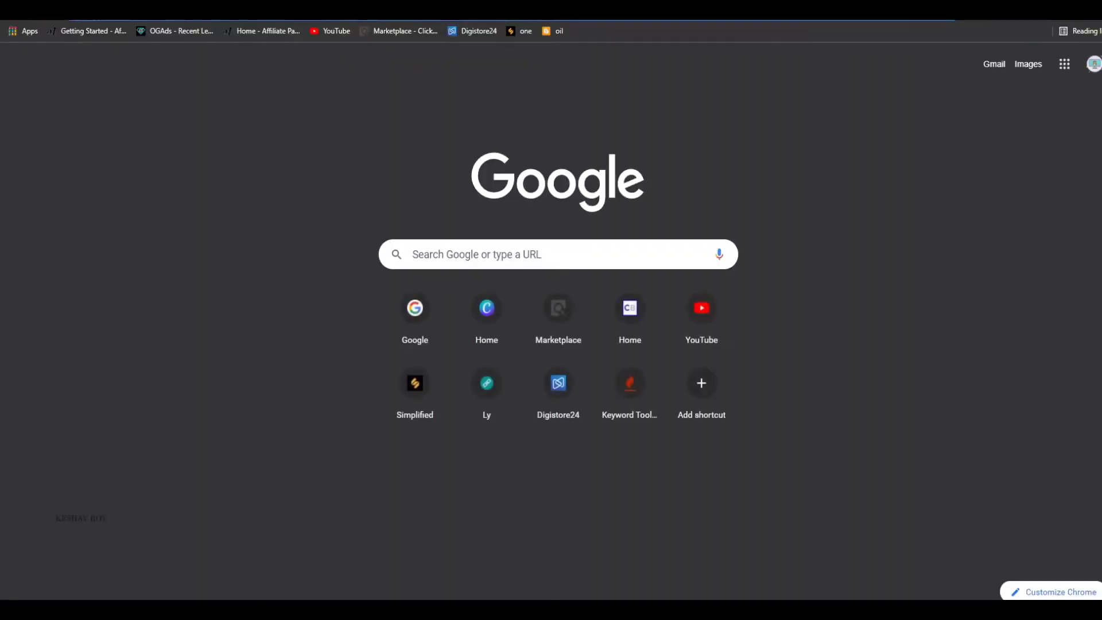
{"action": "type", "text": "pe"}
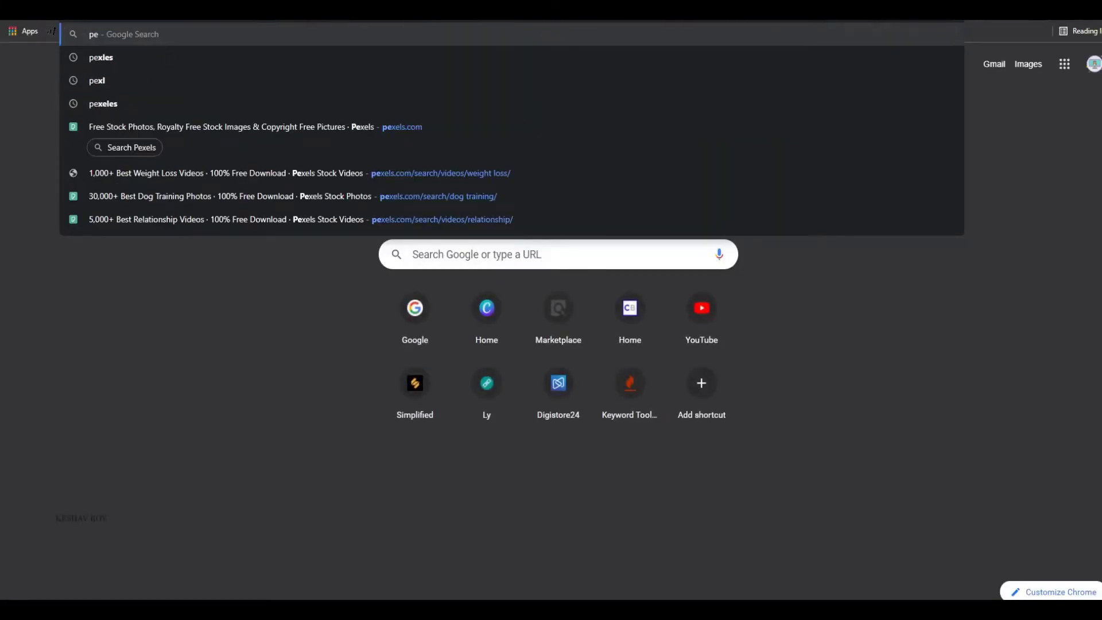
{"action": "key", "text": "Down"}
{"action": "key", "text": "Down"}
{"action": "key", "text": "Down"}
{"action": "key", "text": "Down"}
{"action": "key", "text": "Return"}
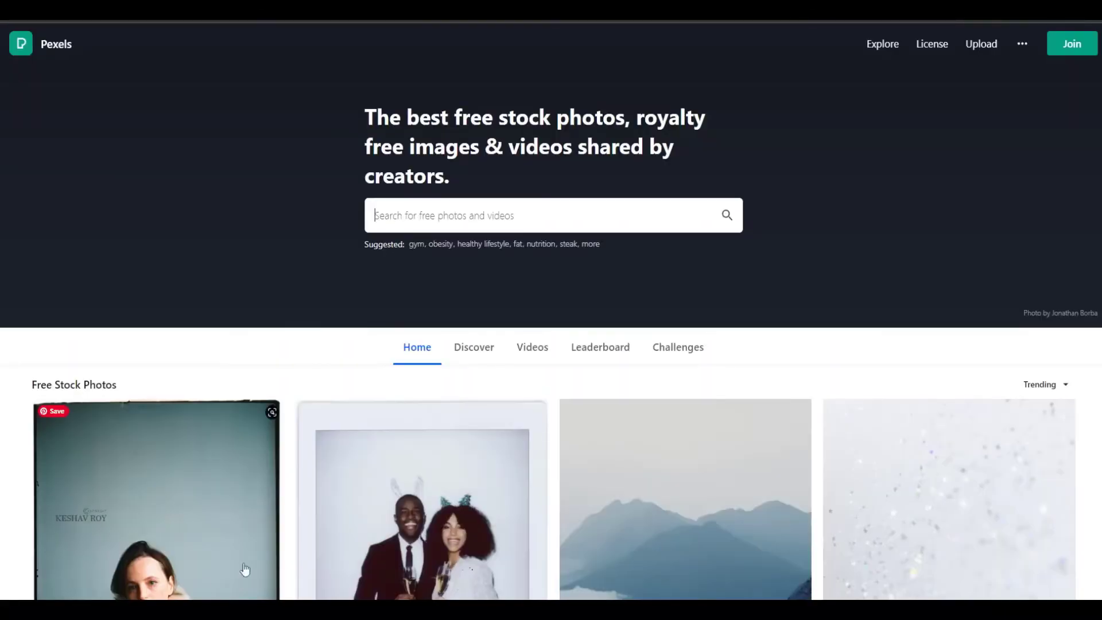
Search Pexels for "diet", download the photo of the glass scale with blue measuring tape and dismiss the iStock offer
{"action": "type", "text": "we"}
{"action": "key", "text": "ctrl+a"}
{"action": "type", "text": "diet"}
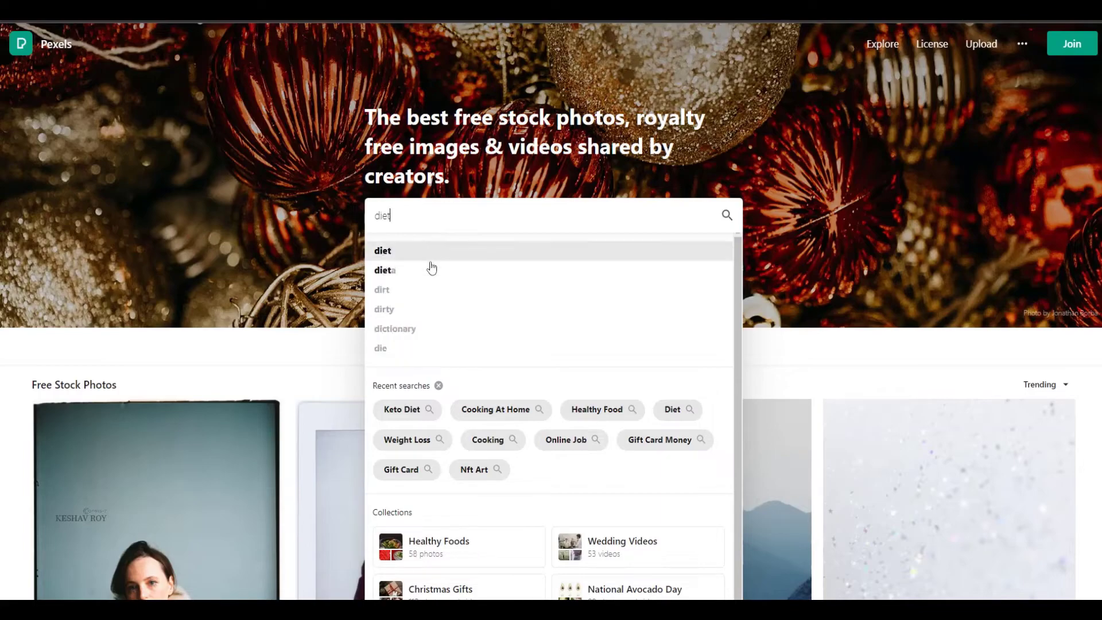
{"action": "left_click", "coordinate": [432, 258]}
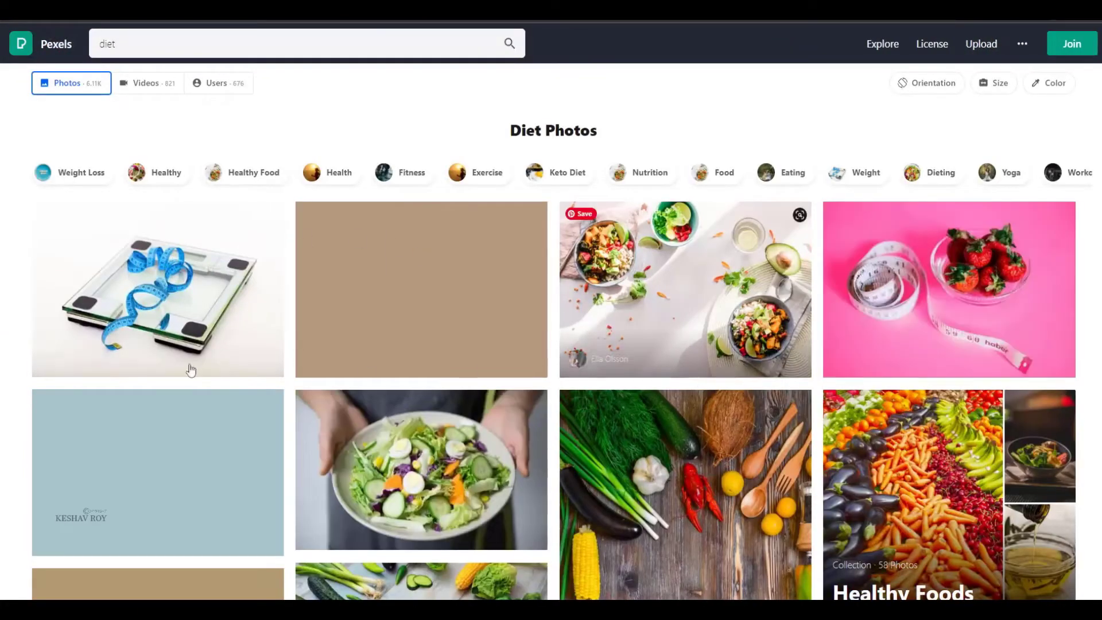
{"action": "left_click", "coordinate": [261, 360]}
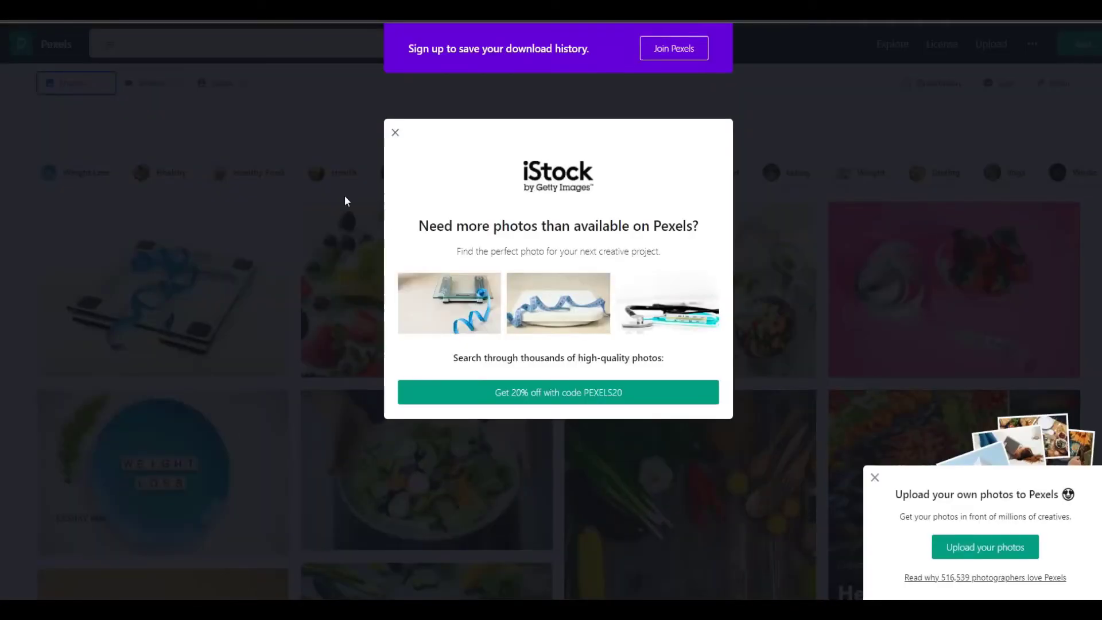
{"action": "left_click", "coordinate": [345, 196]}
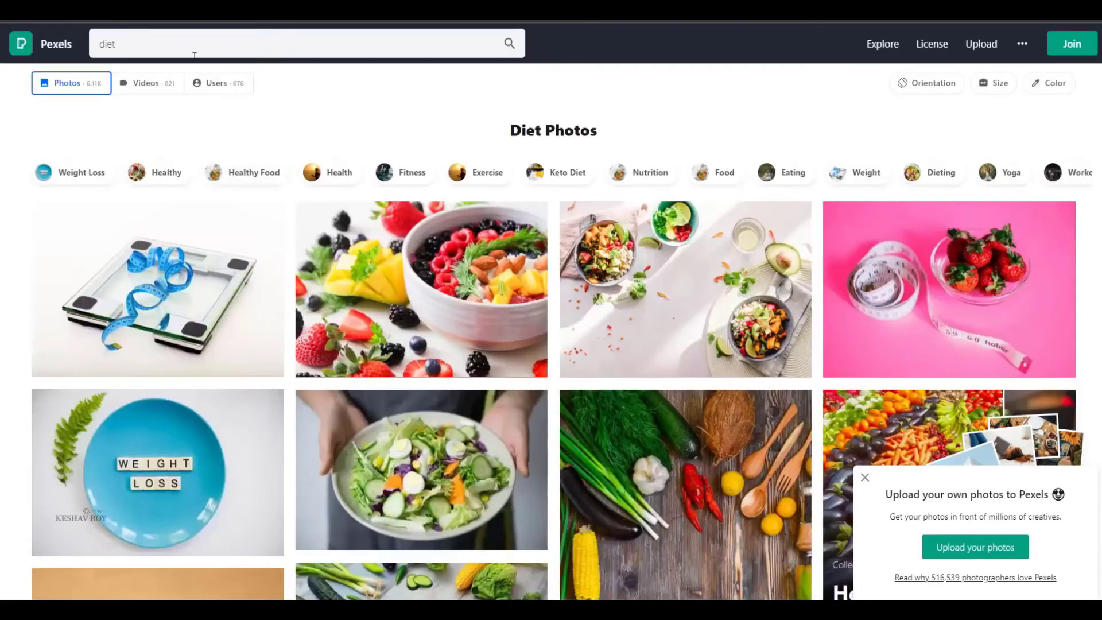
Copy the scale photo's Pexels link, upload the photo to the HubPages capsule, paste the link as its source and save
{"action": "right_click", "coordinate": [184, 307]}
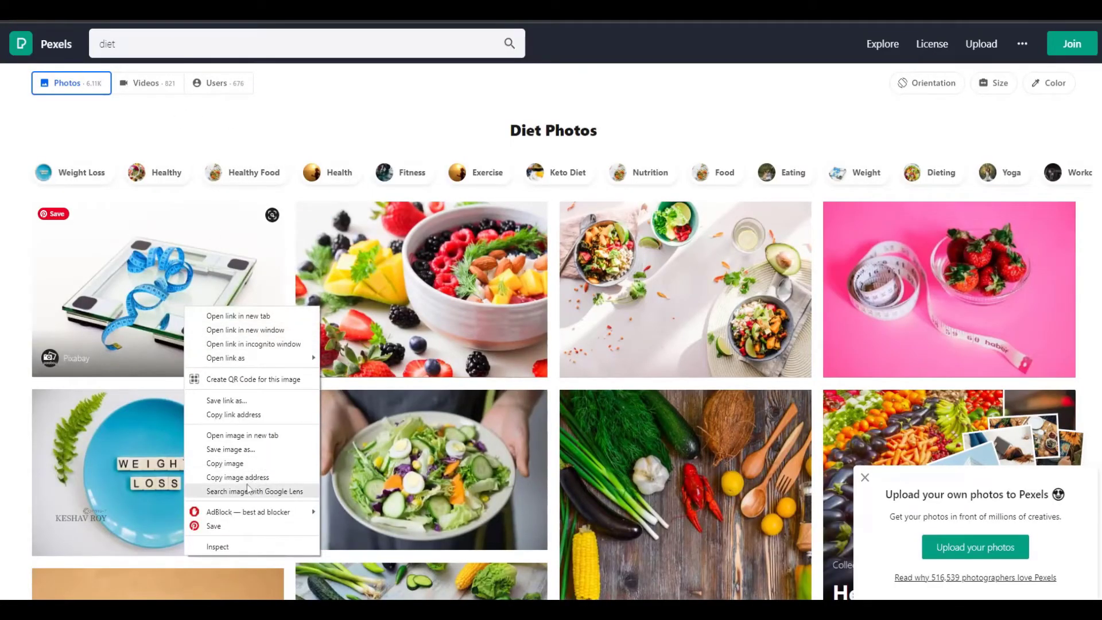
{"action": "left_click", "coordinate": [133, 217]}
{"action": "left_click", "coordinate": [133, 216]}
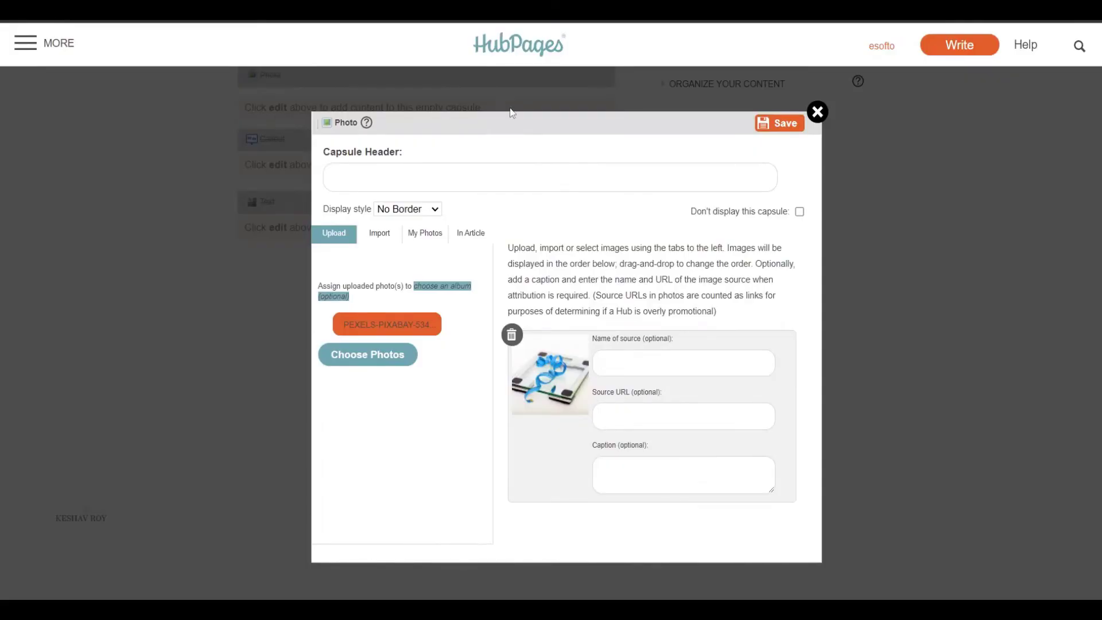
{"action": "left_click", "coordinate": [631, 370]}
{"action": "key", "text": "ctrl+v"}
{"action": "left_click", "coordinate": [778, 124]}
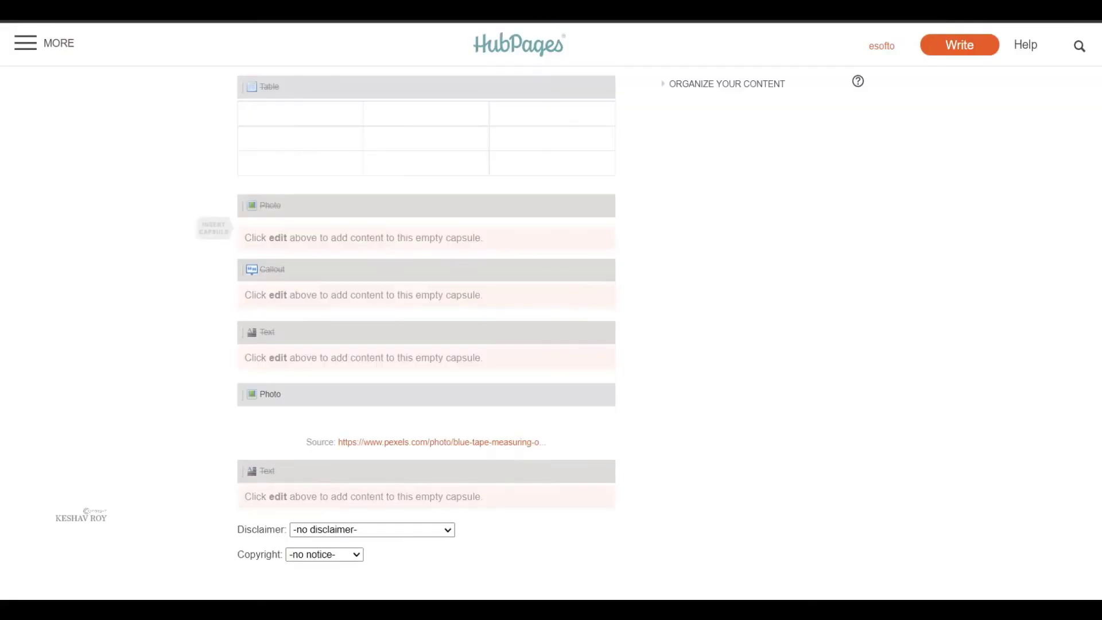
Review the finished article, publish it and look for the country code in the phone number verification form
{"action": "scroll", "coordinate": [505, 518], "scroll_direction": "up", "scroll_amount": 20}
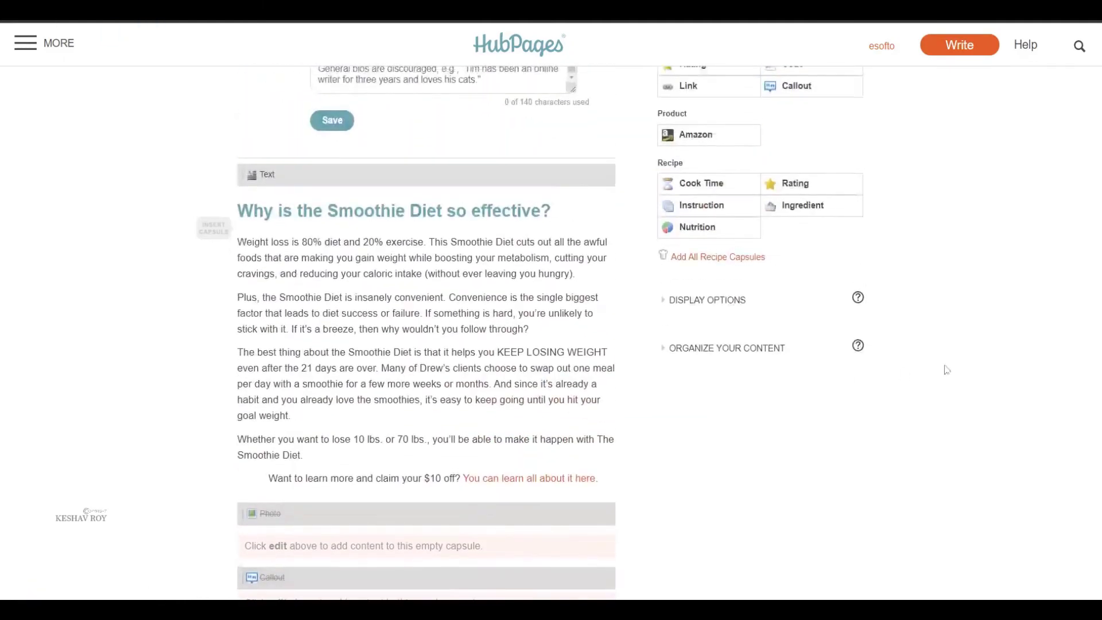
{"action": "scroll", "coordinate": [739, 290], "scroll_direction": "down", "scroll_amount": 6}
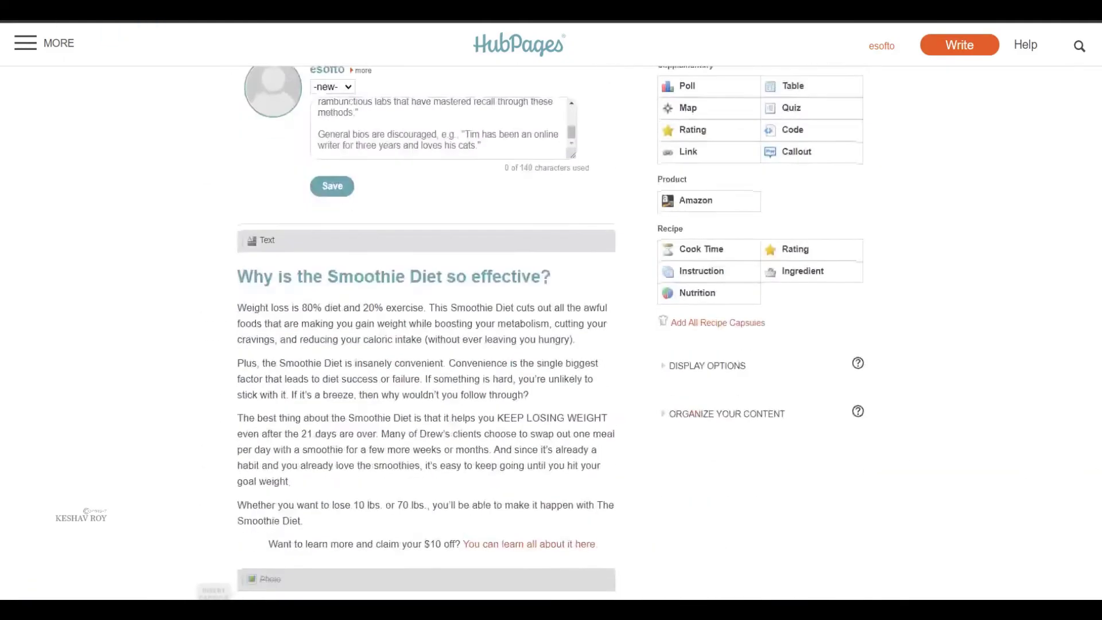
{"action": "scroll", "coordinate": [790, 373], "scroll_direction": "up", "scroll_amount": 3}
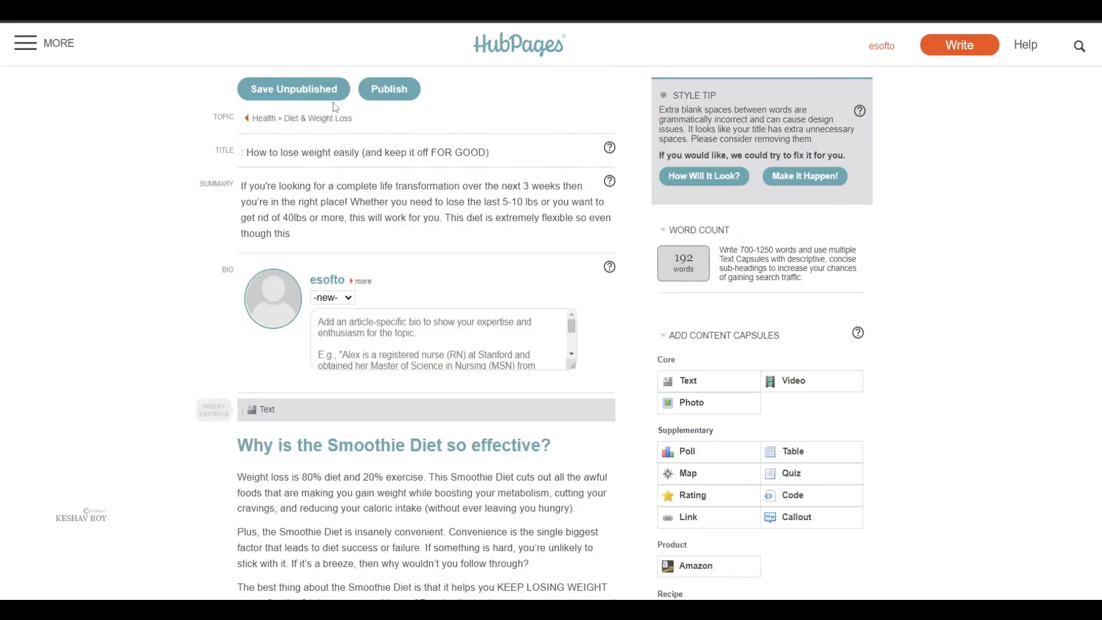
{"action": "left_click", "coordinate": [384, 94]}
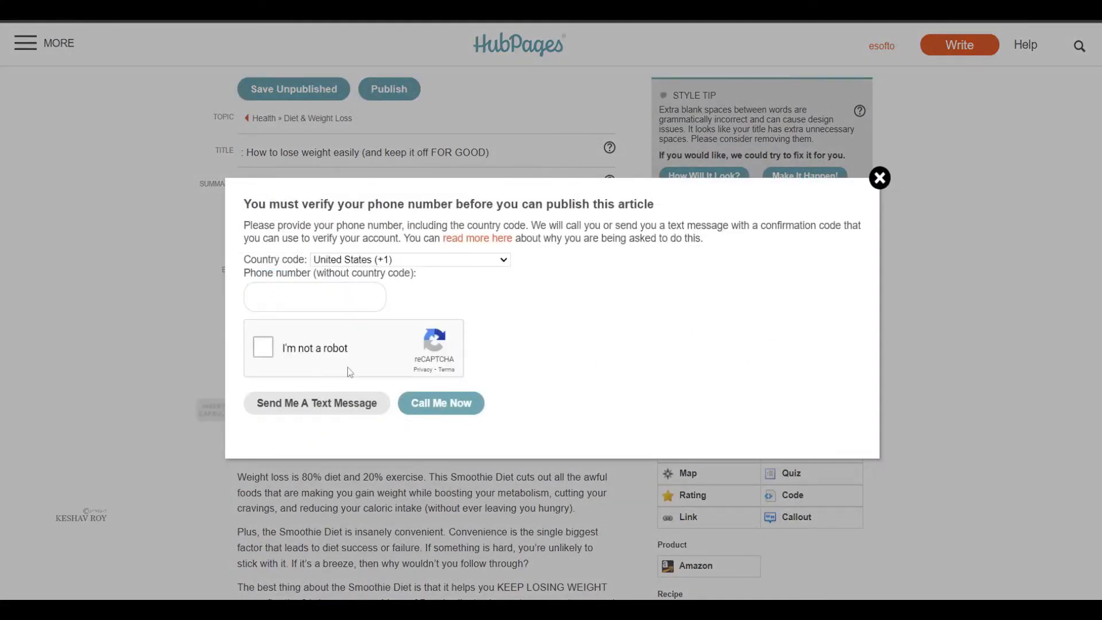
{"action": "left_click", "coordinate": [397, 264]}
{"action": "scroll", "coordinate": [389, 287], "scroll_direction": "down", "scroll_amount": 5}
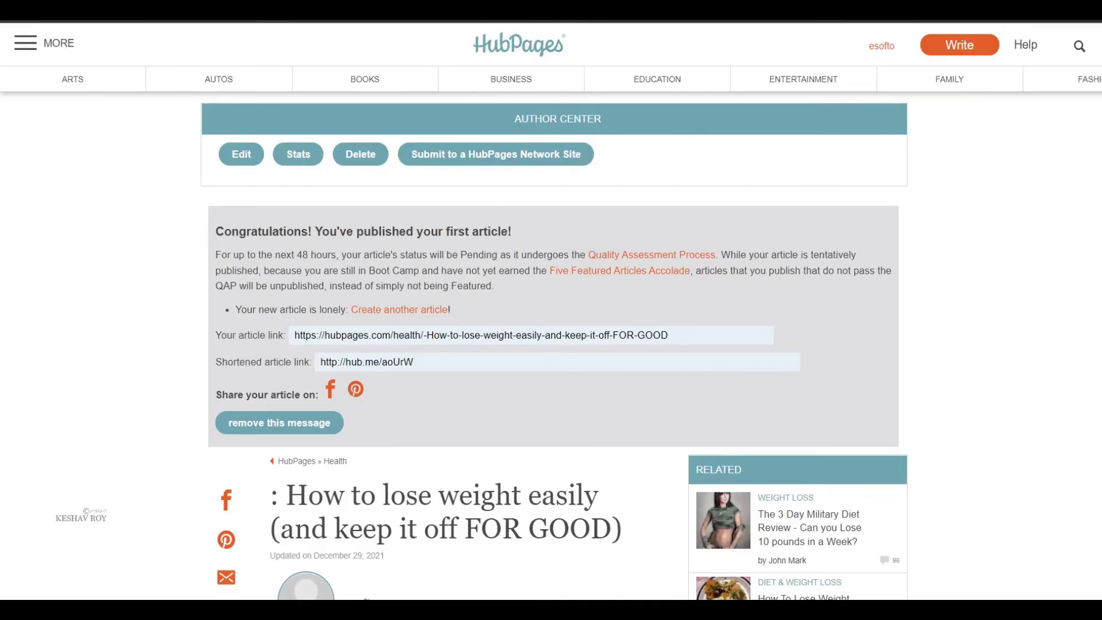
Look through the published article from its title down to the scale photo
{"action": "left_click_drag", "start_coordinate": [246, 308], "coordinate": [218, 285]}
{"action": "left_click", "coordinate": [218, 285]}
{"action": "scroll", "coordinate": [551, 333], "scroll_direction": "down", "scroll_amount": 15}
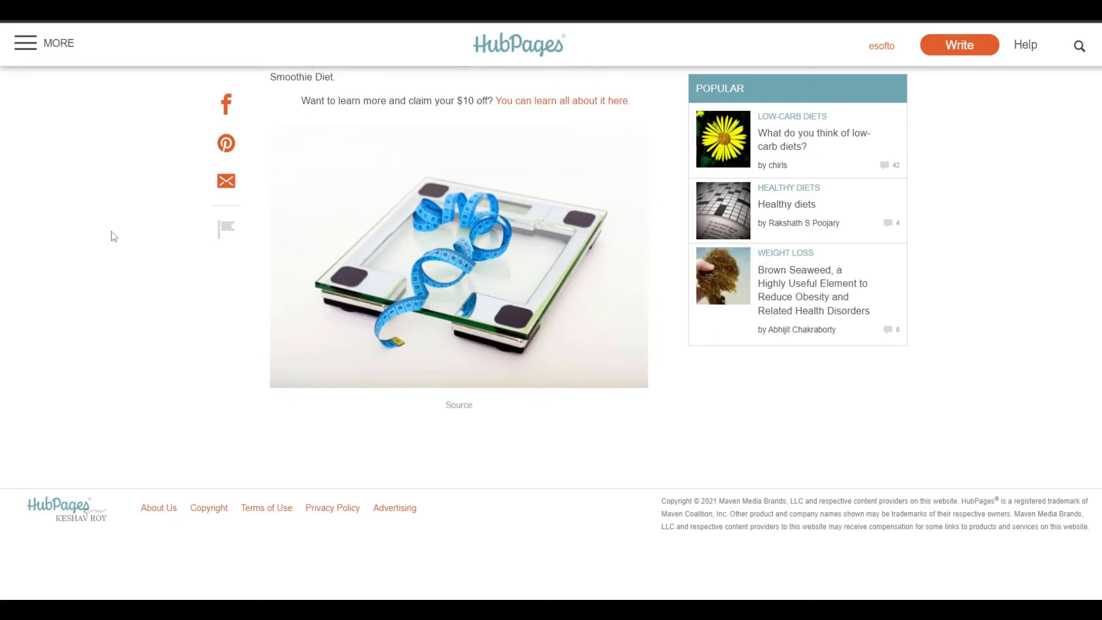
Check the traffic statistics of hubpages.com in the Similarweb extension and return to the article text
{"action": "left_click", "coordinate": [994, 22]}
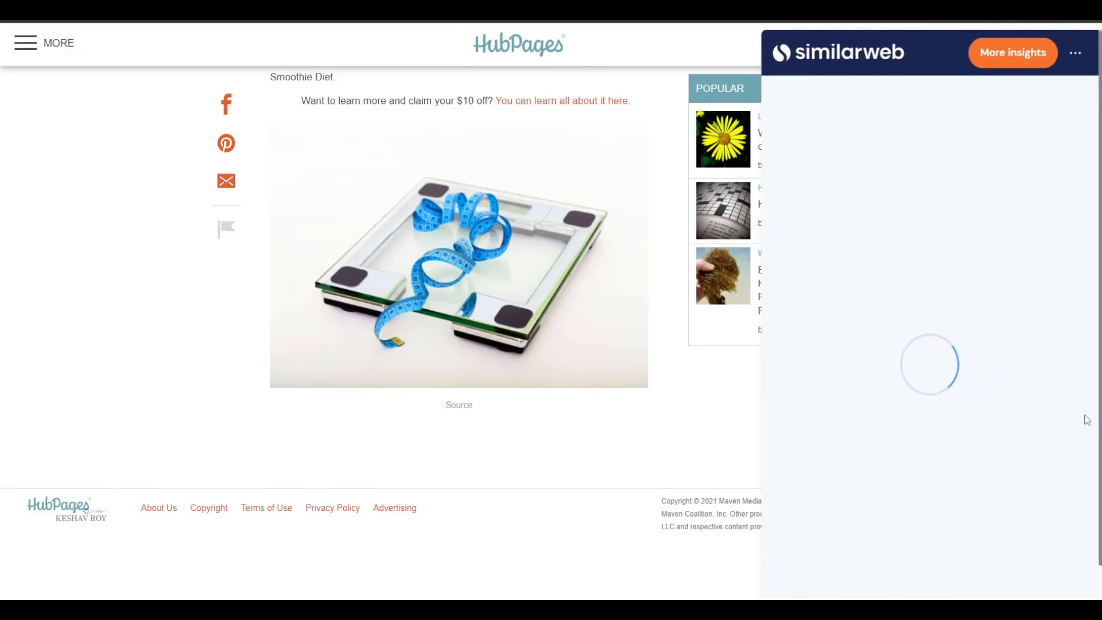
{"action": "scroll", "coordinate": [1076, 419], "scroll_direction": "down", "scroll_amount": 1}
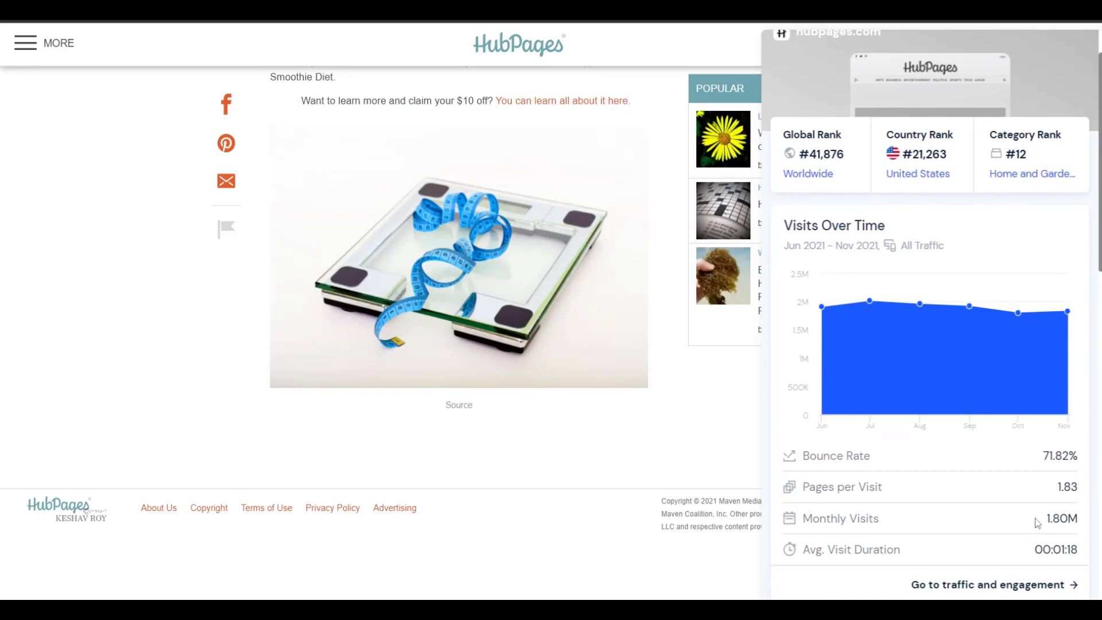
{"action": "left_click", "coordinate": [253, 297]}
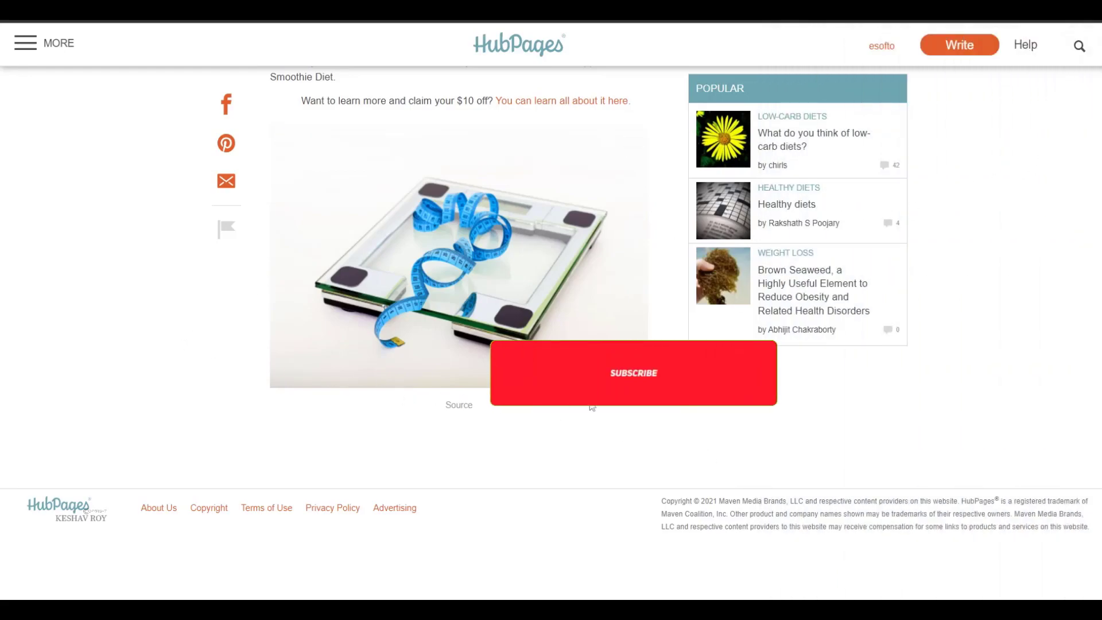
{"action": "scroll", "coordinate": [924, 410], "scroll_direction": "up", "scroll_amount": 6}
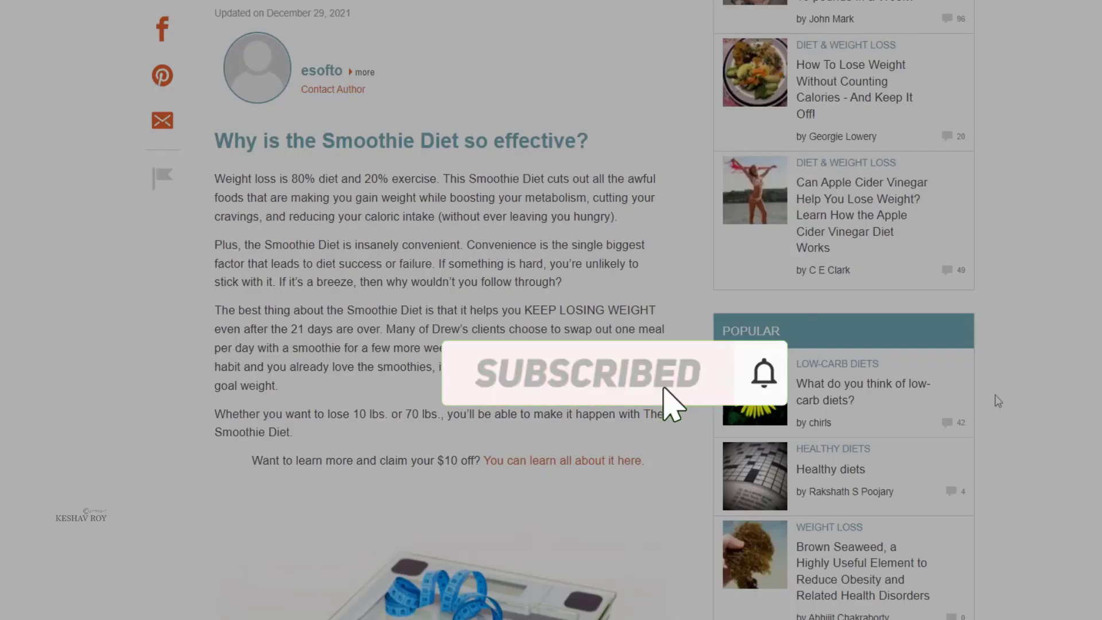